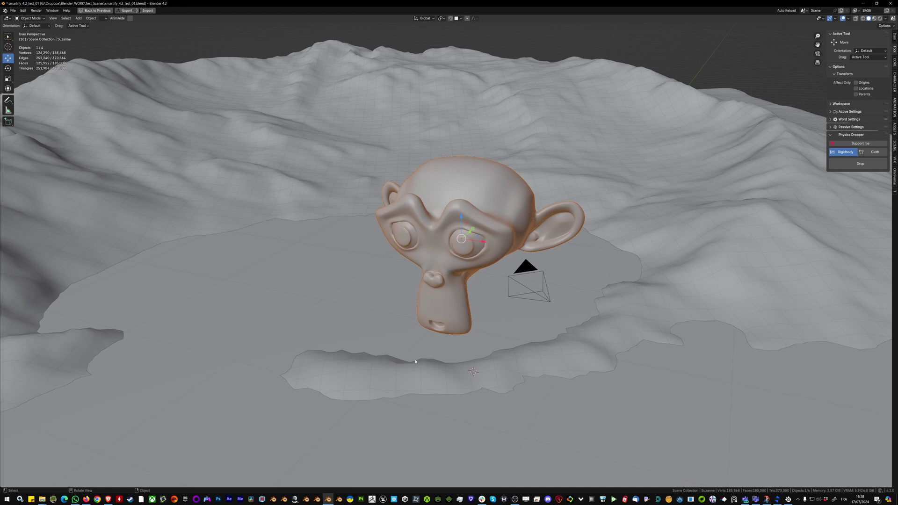
# - Restore the multi-editor layout from the maximized 3D viewport showing Suzanne and the terrain
pyautogui.moveTo(456, 278); pyautogui.dragTo(466, 253, button='middle')
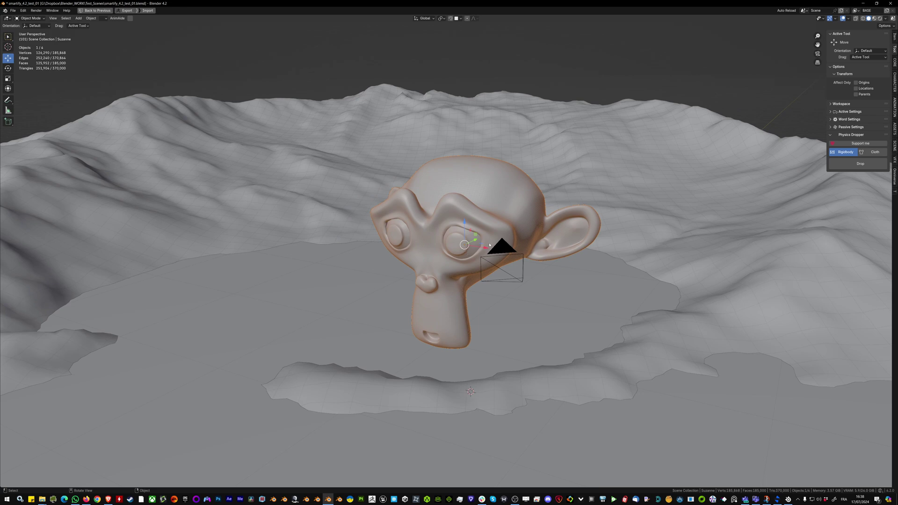
pyautogui.hotkey('ctrl', 'space')
pyautogui.moveTo(587, 154); pyautogui.dragTo(575, 166, button='middle')
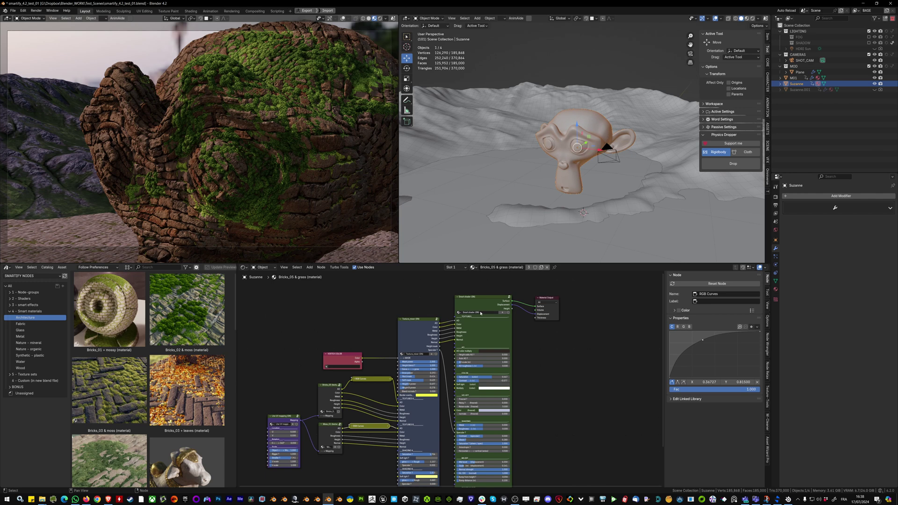
# - Examine the Bricks_05 & grass material's node tree, its Texture_mixer (SN) node and the rendered Suzanne head
pyautogui.moveTo(472, 289); pyautogui.dragTo(467, 299, button='middle')
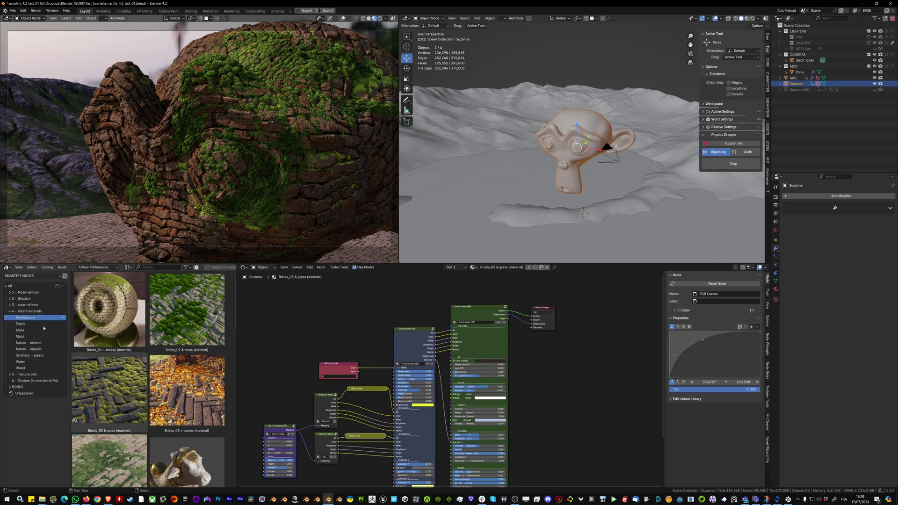
pyautogui.scroll(-2, 107, 374)
pyautogui.moveTo(326, 352); pyautogui.dragTo(335, 332, button='middle')
pyautogui.scroll(5, 433, 321)
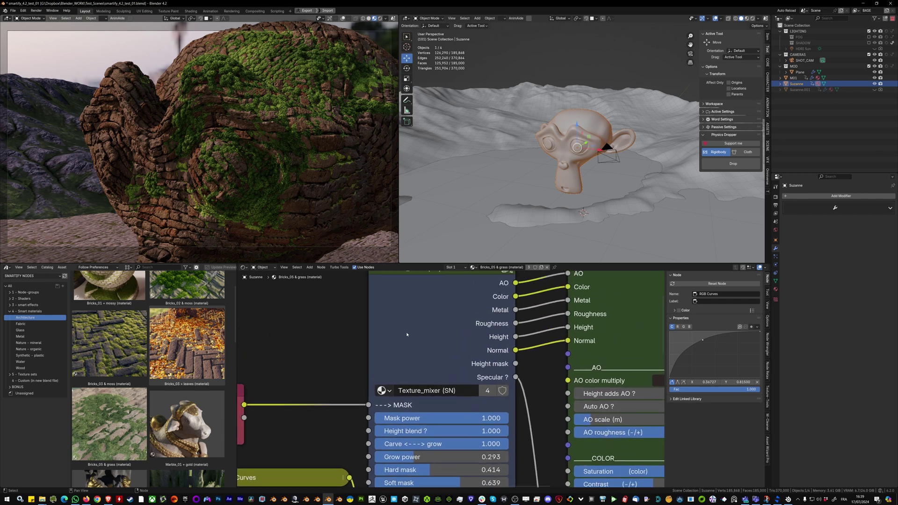
pyautogui.click(421, 345)
pyautogui.press('Home')
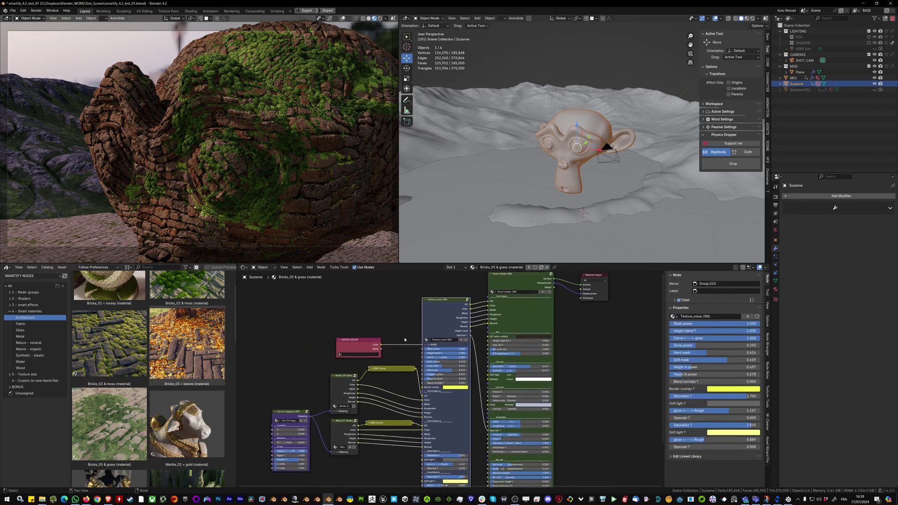
pyautogui.scroll(-2, 400, 330)
pyautogui.scroll(2, 404, 349)
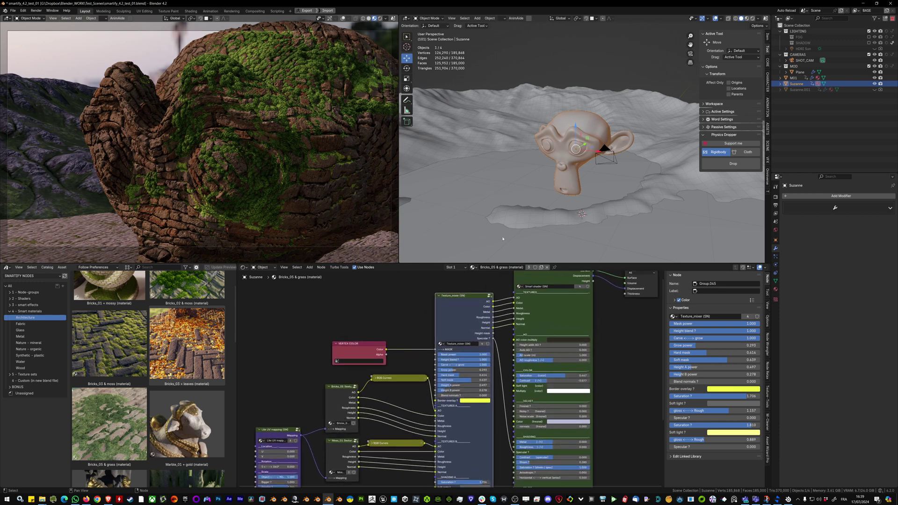
pyautogui.moveTo(502, 239); pyautogui.dragTo(507, 247, button='middle')
pyautogui.moveTo(318, 181); pyautogui.dragTo(241, 184, button='middle')
pyautogui.scroll(4, 375, 330)
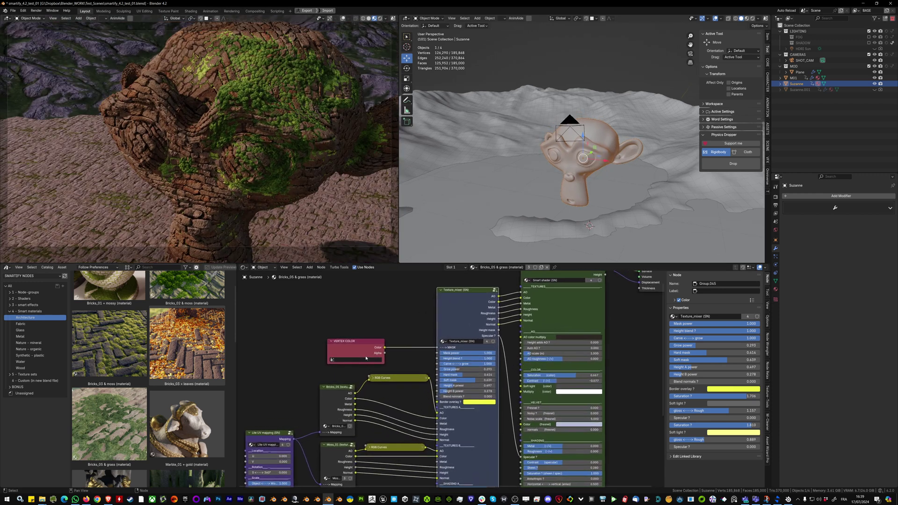
# - Select the VERTEX COLOR node and switch Suzanne to Vertex Paint mode
pyautogui.moveTo(351, 357)
pyautogui.mouseDown()
pyautogui.moveTo(350, 316)
pyautogui.moveTo(347, 340)
pyautogui.mouseUp()
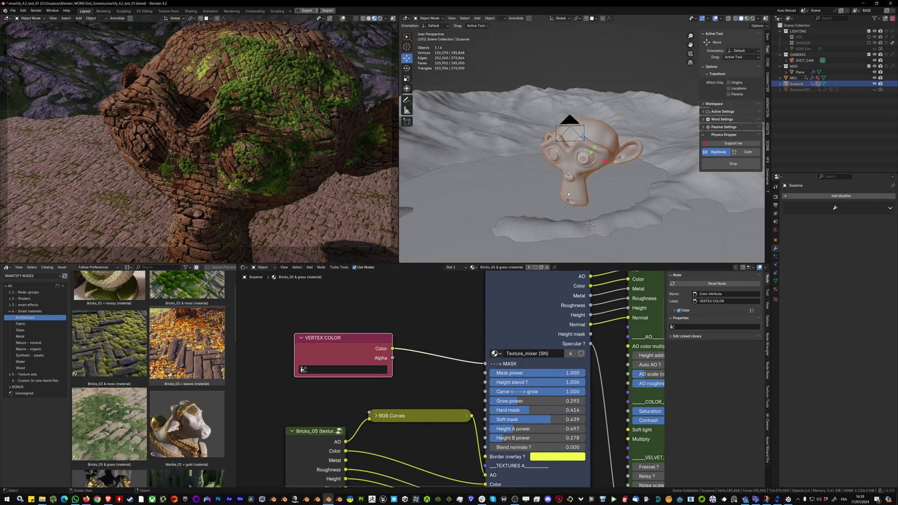
pyautogui.hotkey('ctrl', 'Tab')
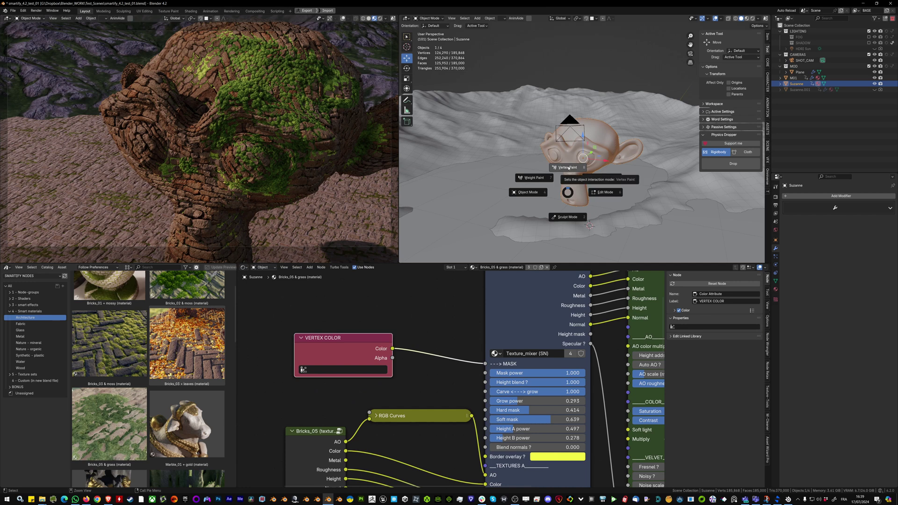
pyautogui.click(568, 168)
pyautogui.scroll(4, 595, 177)
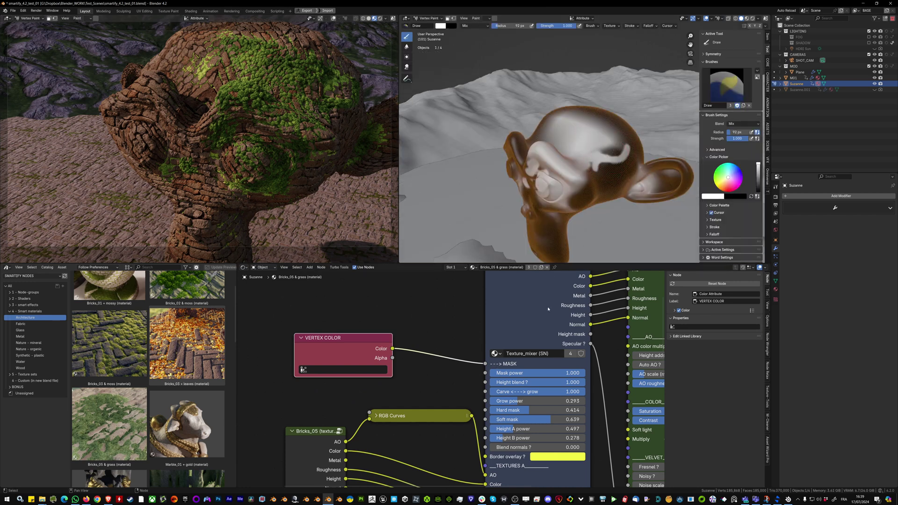
# - Examine how the VERTEX COLOR mask, the brick textures and the moss textures feed the Texture_mixer (SN) node
pyautogui.scroll(-2, 482, 352)
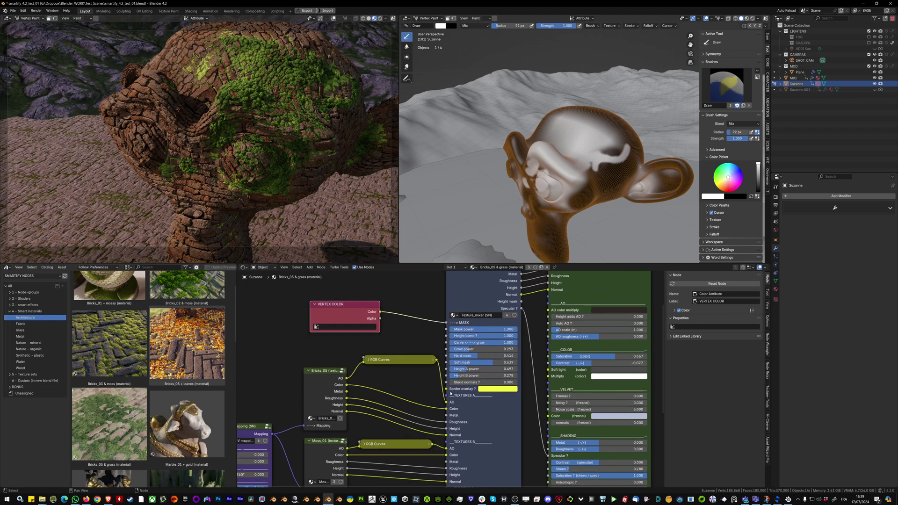
pyautogui.keyDown('shift'); pyautogui.scroll(-1, 351, 388); pyautogui.keyUp('shift')
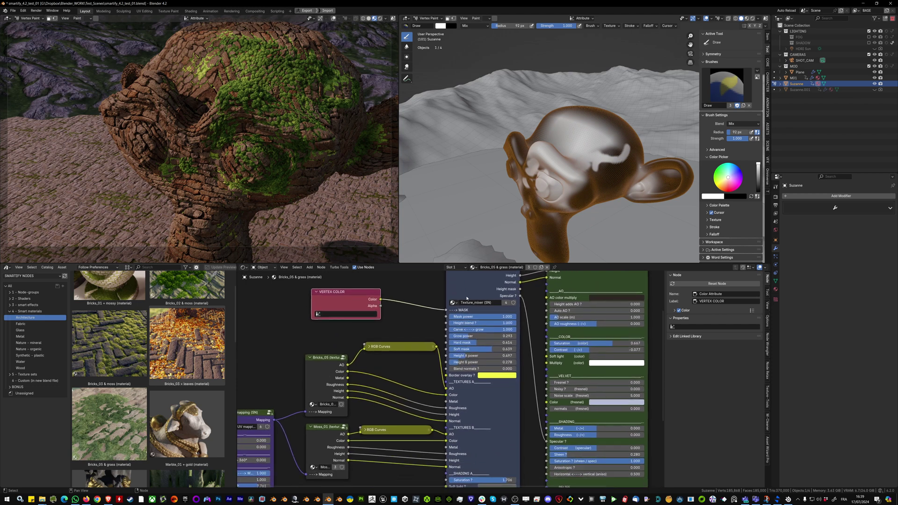
pyautogui.scroll(-1, 440, 364)
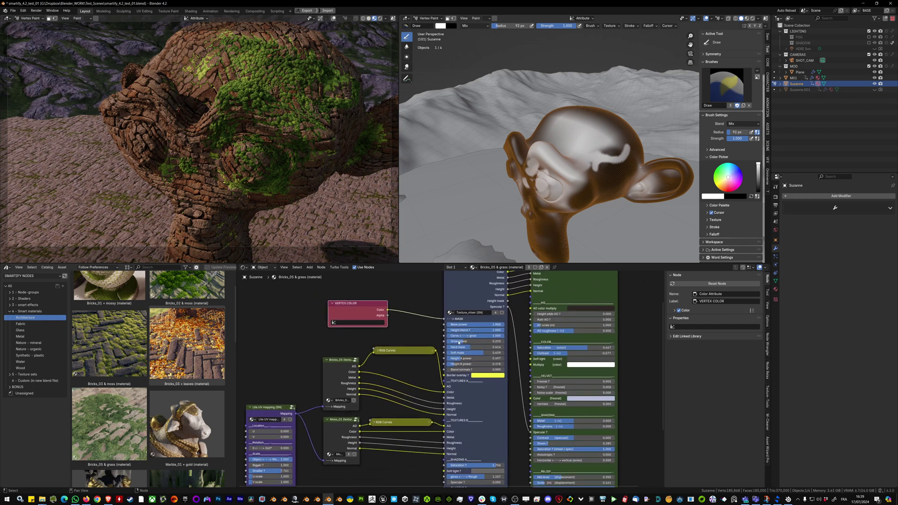
pyautogui.moveTo(571, 189); pyautogui.dragTo(584, 190, button='middle')
pyautogui.moveTo(424, 452); pyautogui.dragTo(421, 435, button='middle')
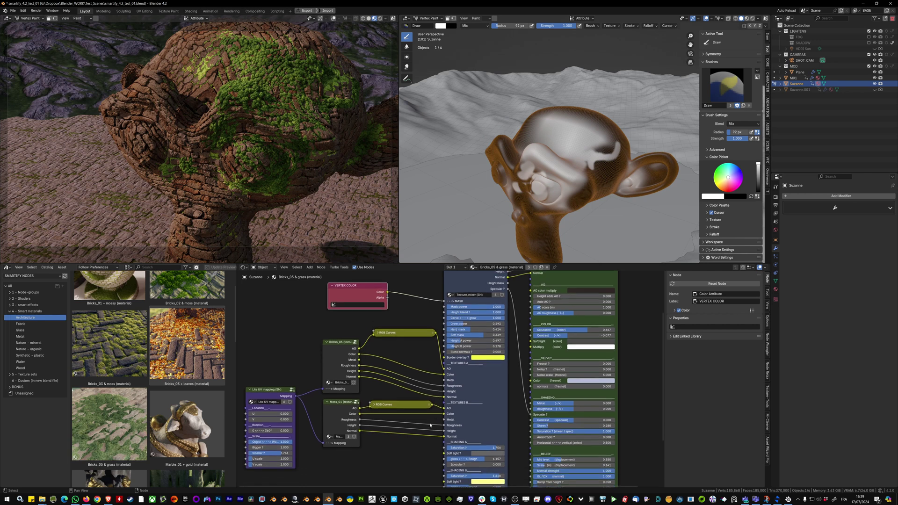
pyautogui.moveTo(391, 329); pyautogui.dragTo(390, 340, button='middle')
pyautogui.keyDown('shift'); pyautogui.scroll(2, 393, 334); pyautogui.keyUp('shift')
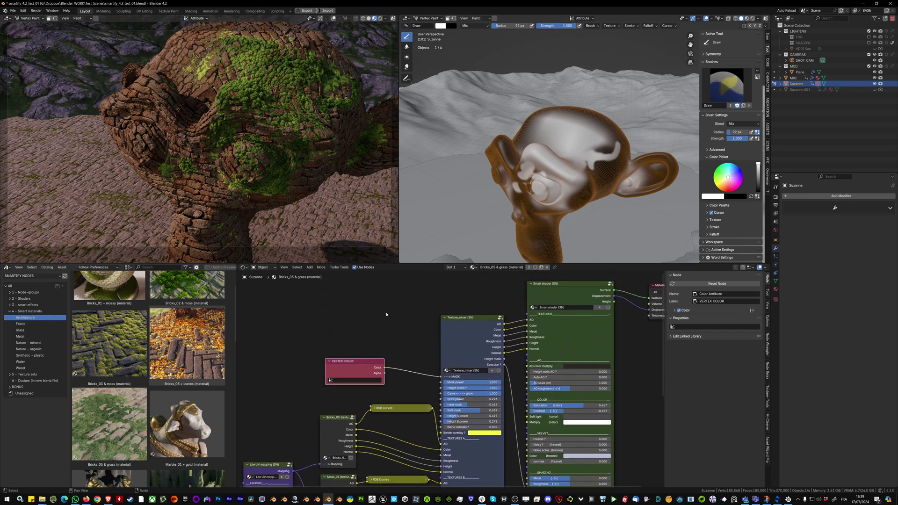
# - Try adding a MixRGB node above the VERTEX COLOR node and adjusting its factor
pyautogui.press('q')
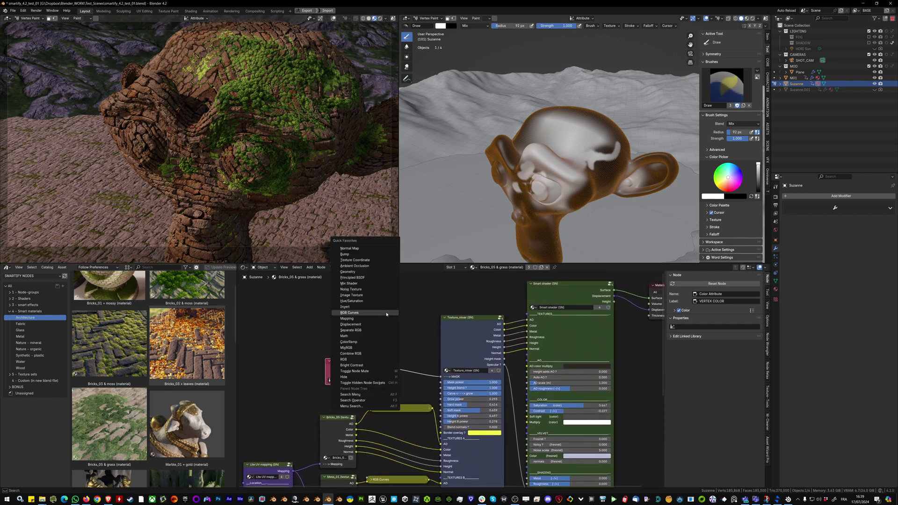
pyautogui.click(350, 347)
pyautogui.click(379, 294)
pyautogui.scroll(3, 379, 294)
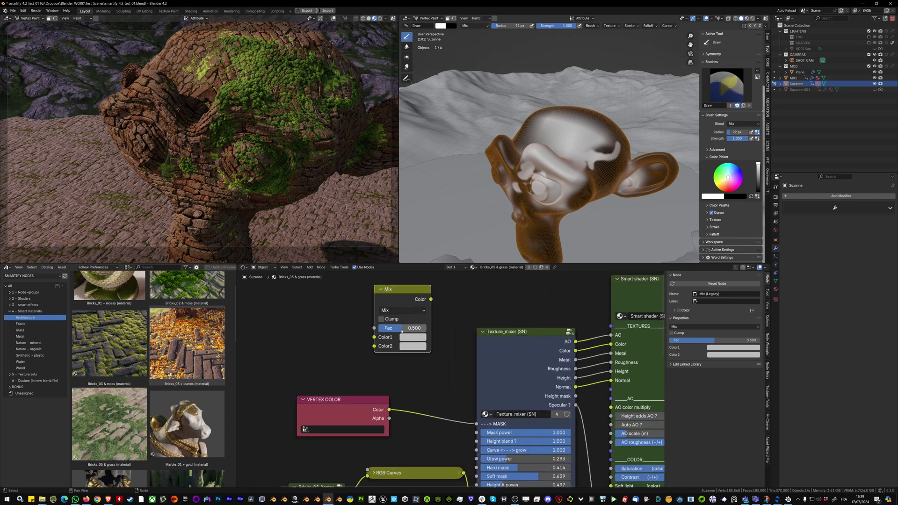
pyautogui.moveTo(391, 328); pyautogui.dragTo(427, 328)
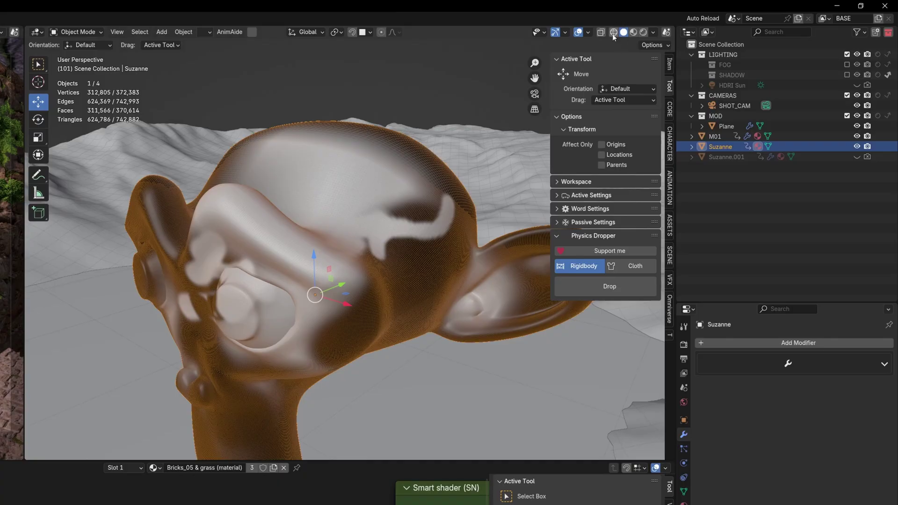
# - Check the solid viewport shading's Attribute color option and Suzanne's Color Attributes in the mesh data properties
pyautogui.click(652, 32)
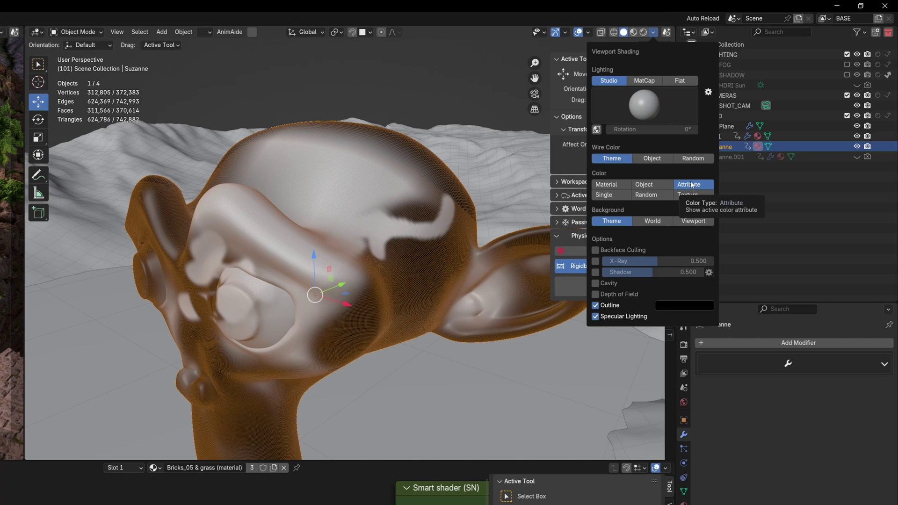
pyautogui.moveTo(438, 393); pyautogui.dragTo(430, 387, button='middle')
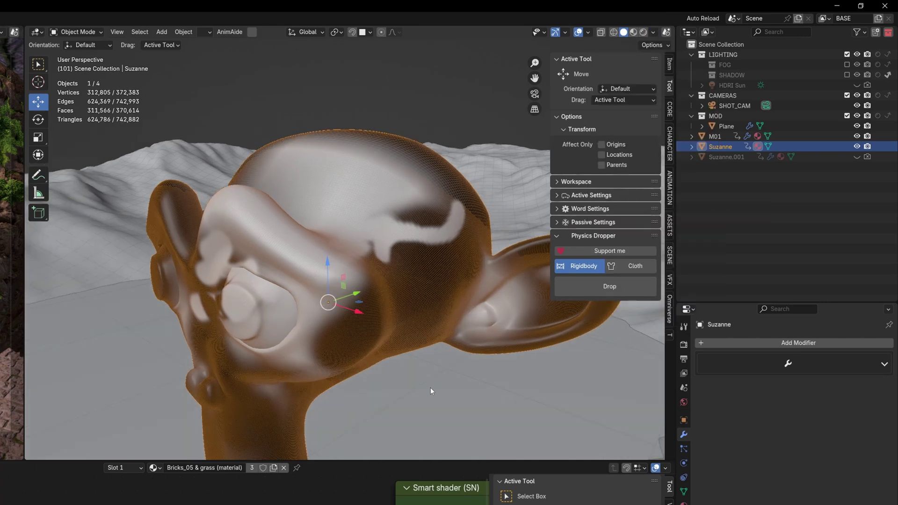
pyautogui.click(683, 492)
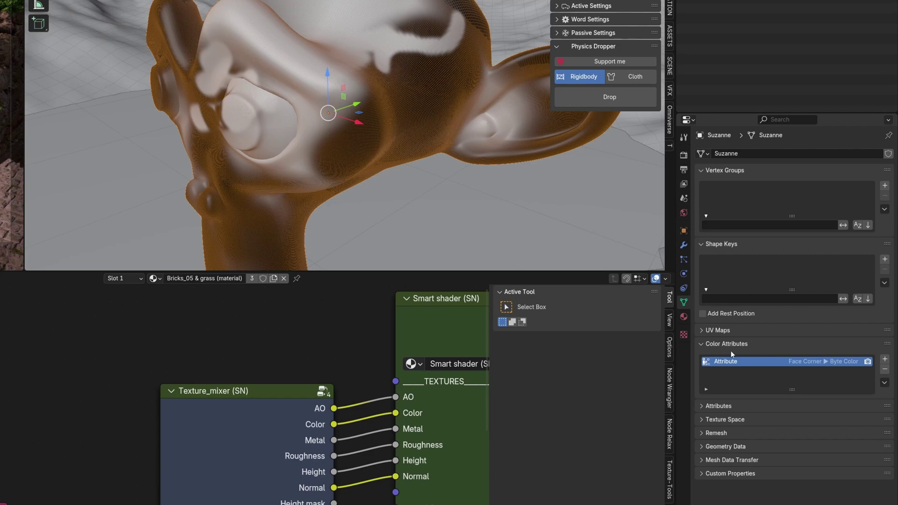
pyautogui.moveTo(358, 174); pyautogui.dragTo(346, 122, button='middle')
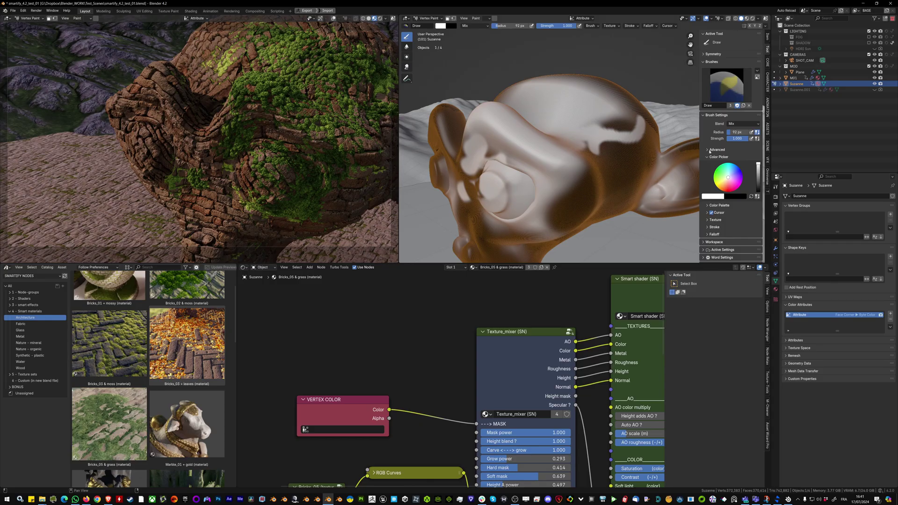
# - Show the Draw brush settings and paint black and white strokes on the upper back of Suzanne's head
pyautogui.click(775, 185)
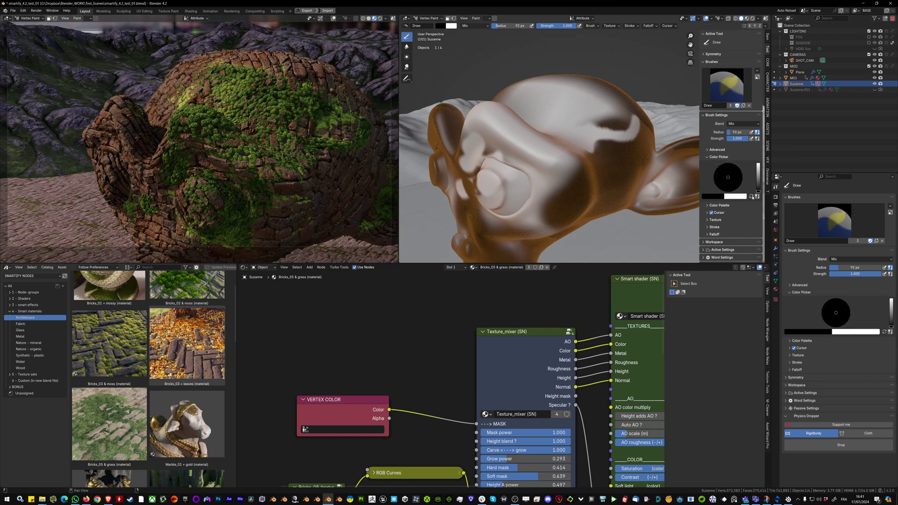
pyautogui.moveTo(600, 152)
pyautogui.mouseDown()
pyautogui.moveTo(580, 117)
pyautogui.moveTo(596, 121)
pyautogui.moveTo(598, 134)
pyautogui.moveTo(570, 119)
pyautogui.moveTo(565, 131)
pyautogui.mouseUp()
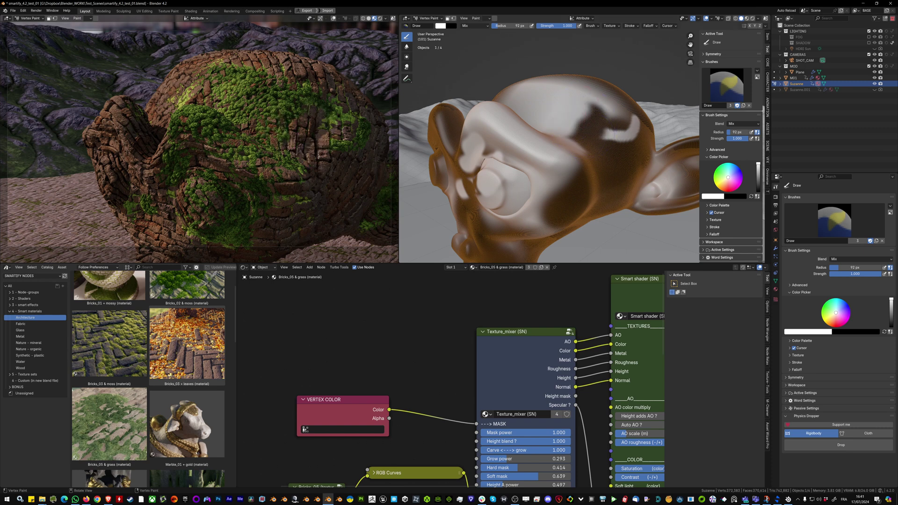
pyautogui.scroll(4, 299, 147)
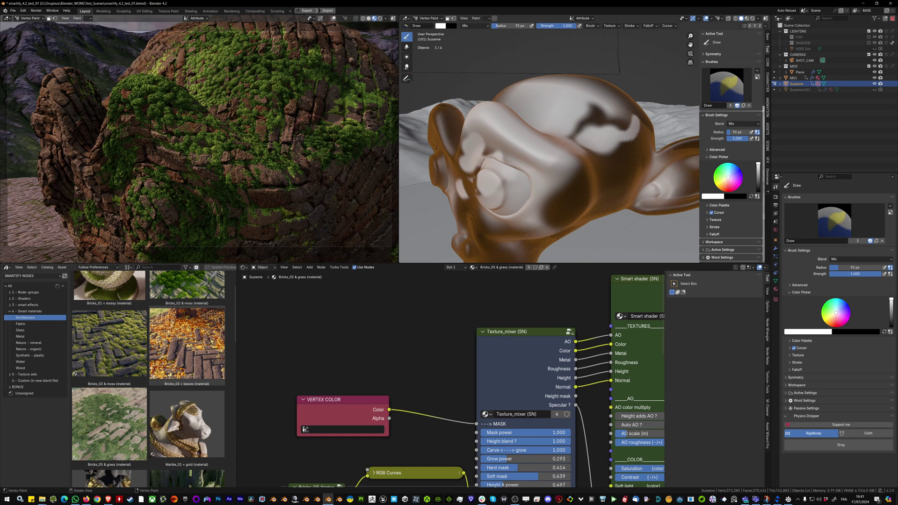
# - Resize the Draw brush and paint white strokes over the bricks in the rendered view to spread the moss
pyautogui.moveTo(303, 128); pyautogui.dragTo(327, 166, button='middle')
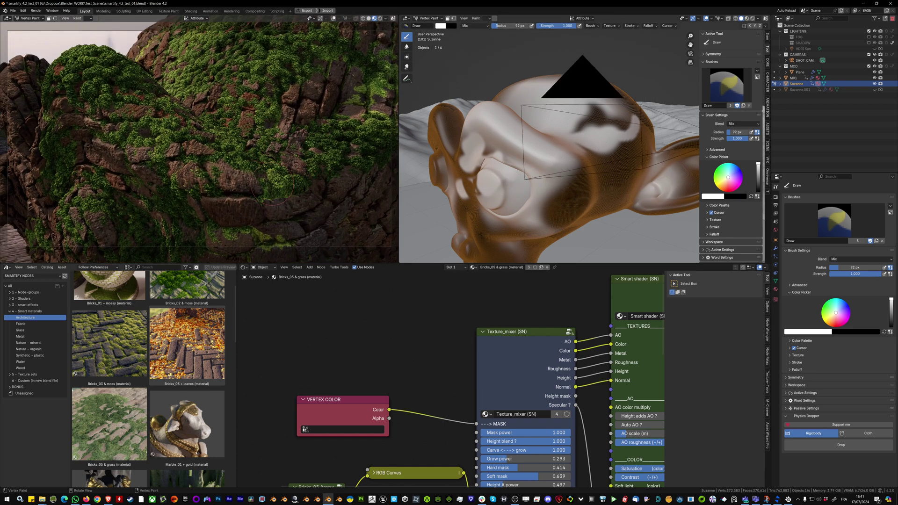
pyautogui.moveTo(180, 186); pyautogui.dragTo(249, 167, button='middle')
pyautogui.press('f')
pyautogui.click(276, 166)
pyautogui.moveTo(210, 196)
pyautogui.mouseDown(button='middle')
pyautogui.moveTo(196, 159)
pyautogui.moveTo(205, 157)
pyautogui.mouseUp(button='middle')
pyautogui.moveTo(206, 156)
pyautogui.mouseDown()
pyautogui.moveTo(206, 175)
pyautogui.moveTo(213, 152)
pyautogui.moveTo(246, 180)
pyautogui.moveTo(225, 143)
pyautogui.mouseUp()
pyautogui.moveTo(180, 155); pyautogui.dragTo(197, 173, button='middle')
pyautogui.moveTo(235, 178); pyautogui.dragTo(201, 134)
pyautogui.keyDown('shift'); pyautogui.moveTo(288, 164); pyautogui.dragTo(284, 123, button='middle'); pyautogui.keyUp('shift')
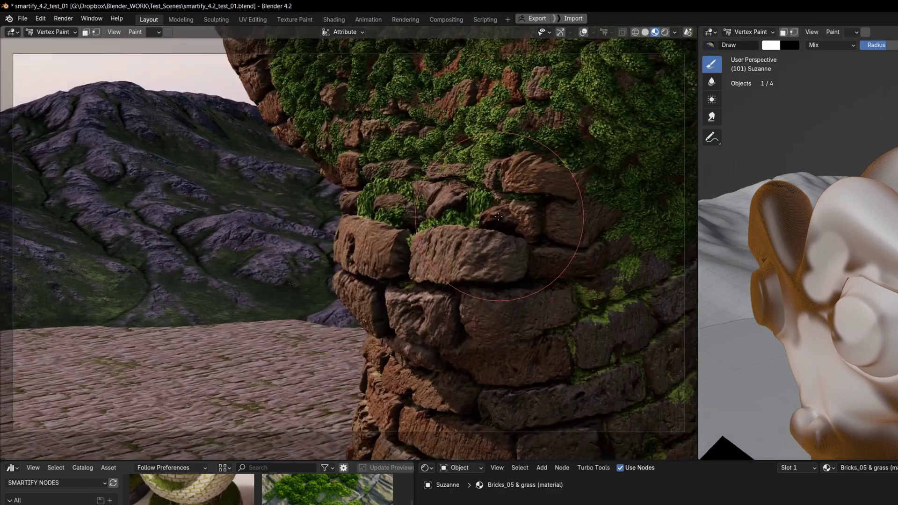
pyautogui.keyDown('shift'); pyautogui.moveTo(499, 216); pyautogui.dragTo(484, 122, button='middle'); pyautogui.keyUp('shift')
pyautogui.moveTo(482, 215)
pyautogui.mouseDown()
pyautogui.moveTo(491, 332)
pyautogui.moveTo(552, 271)
pyautogui.mouseUp()
# - Paint an inverted brush stroke across the bricks in the rendered view to remove some moss
pyautogui.moveTo(552, 271)
pyautogui.mouseDown(button='middle')
pyautogui.moveTo(445, 191)
pyautogui.moveTo(449, 303)
pyautogui.moveTo(537, 281)
pyautogui.moveTo(439, 253)
pyautogui.mouseUp(button='middle')
pyautogui.scroll(-5, 538, 281)
pyautogui.moveTo(440, 253)
pyautogui.keyDown('ctrl'); pyautogui.mouseDown()
pyautogui.moveTo(384, 337)
pyautogui.moveTo(485, 194)
pyautogui.moveTo(556, 234)
pyautogui.moveTo(594, 280)
pyautogui.moveTo(491, 369)
pyautogui.moveTo(383, 330)
pyautogui.moveTo(327, 262)
pyautogui.moveTo(393, 187)
pyautogui.moveTo(299, 215)
pyautogui.moveTo(434, 260)
pyautogui.moveTo(505, 197)
pyautogui.moveTo(421, 290)
pyautogui.moveTo(458, 304)
pyautogui.moveTo(533, 206)
pyautogui.moveTo(587, 276)
pyautogui.moveTo(568, 299)
pyautogui.mouseUp(); pyautogui.keyUp('ctrl')
pyautogui.moveTo(481, 217)
pyautogui.mouseDown(button='middle')
pyautogui.moveTo(447, 243)
pyautogui.moveTo(486, 250)
pyautogui.mouseUp(button='middle')
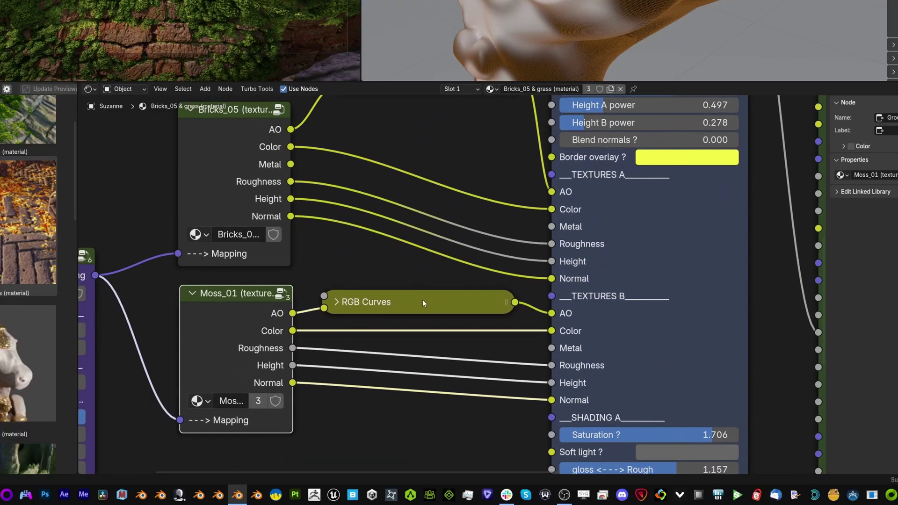
# - Widen the Moss_01 (textures) group node so its full name is readable
pyautogui.moveTo(640, 236); pyautogui.dragTo(607, 283, button='middle')
pyautogui.scroll(1, 437, 310)
pyautogui.moveTo(262, 422); pyautogui.dragTo(329, 337, button='middle')
pyautogui.scroll(1, 329, 337)
pyautogui.moveTo(322, 371); pyautogui.dragTo(402, 371)
pyautogui.moveTo(303, 322); pyautogui.dragTo(243, 315)
pyautogui.moveTo(243, 315); pyautogui.dragTo(257, 311, button='middle')
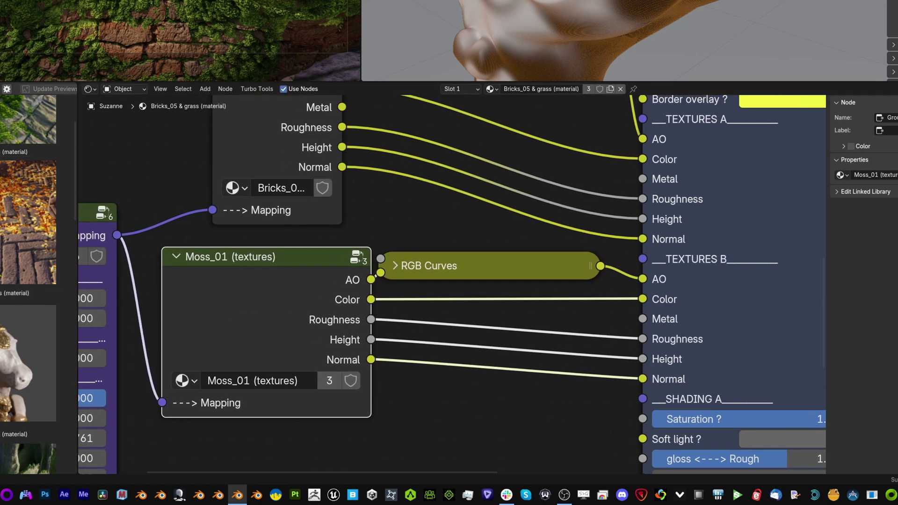
# - Look inside the Moss_01 (textures) group at its image textures and group outputs, and return to the material's node tree
pyautogui.scroll(-3, 28, 290)
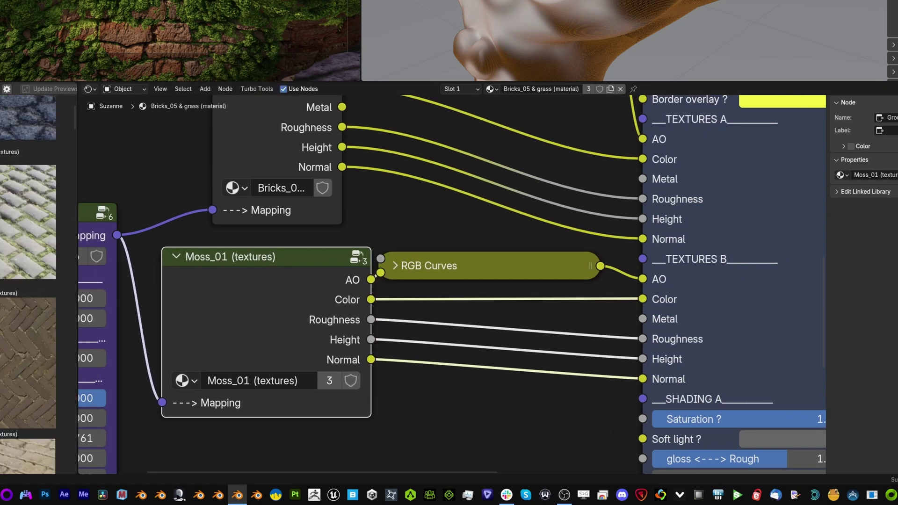
pyautogui.press('Tab')
pyautogui.scroll(-4, 538, 228)
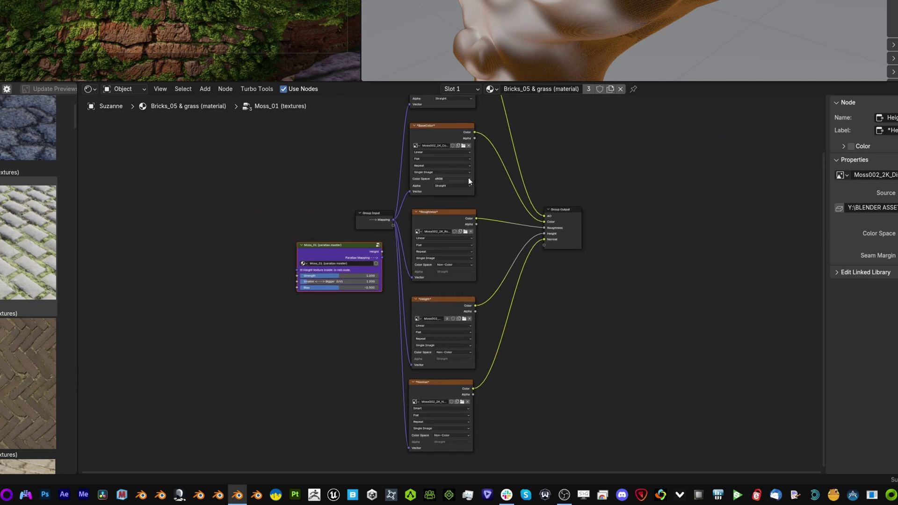
pyautogui.scroll(5, 537, 243)
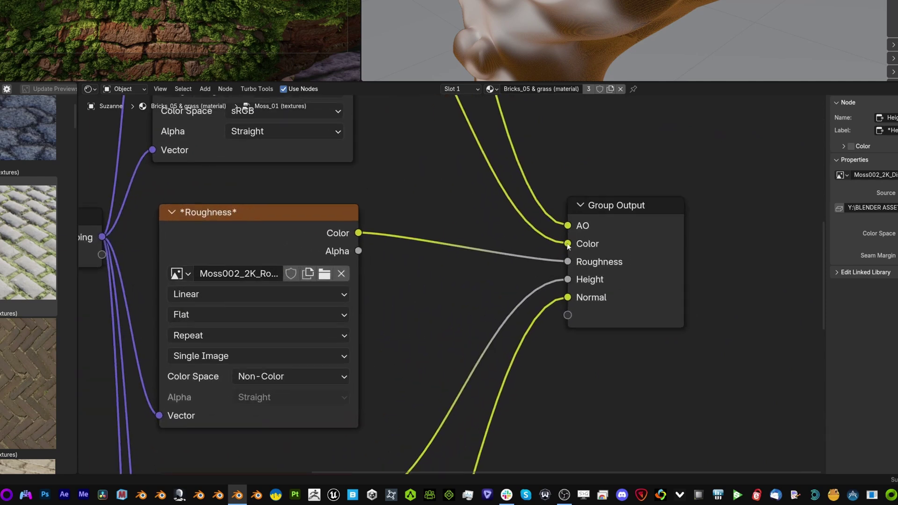
pyautogui.keyDown('ctrl'); pyautogui.hscroll(-5, 567, 291); pyautogui.keyUp('ctrl')
pyautogui.press('Tab')
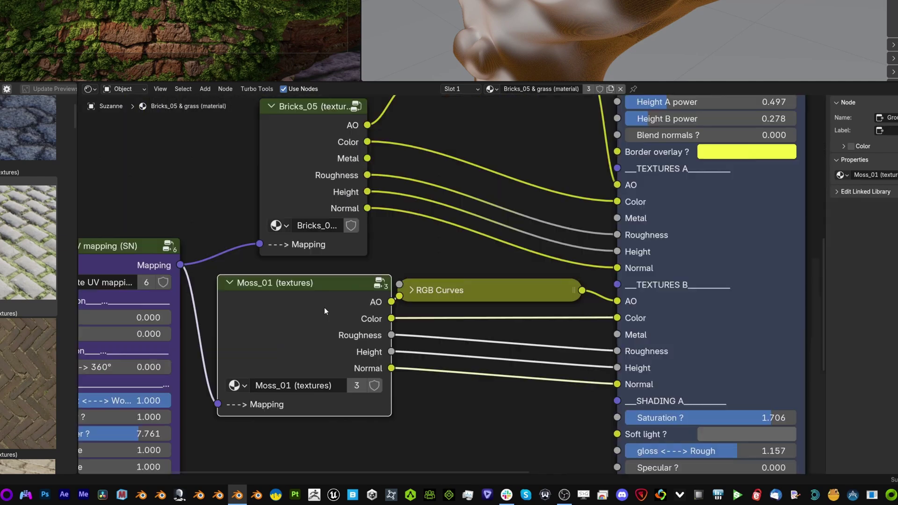
# - Move the Moss_01 (textures) node away from its RGB Curves node, and expand and collapse that node to view its curve
pyautogui.moveTo(309, 312); pyautogui.dragTo(297, 333)
pyautogui.click(374, 278)
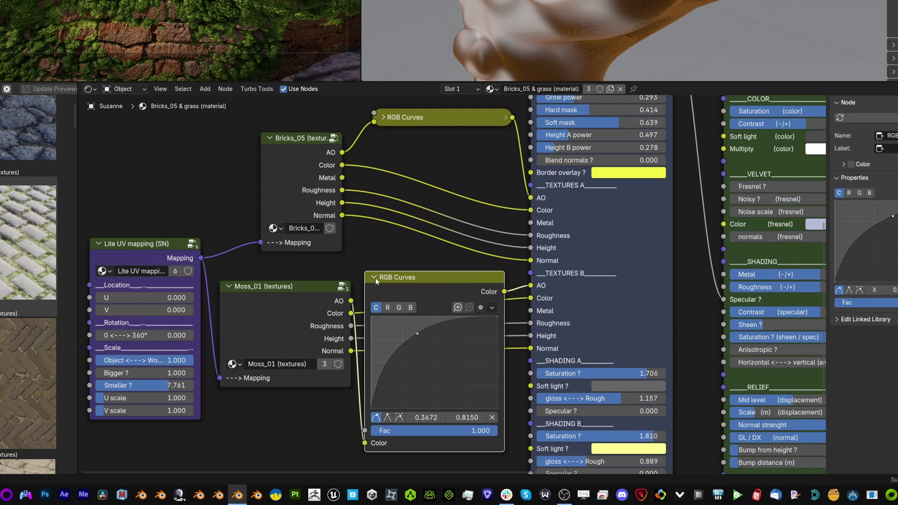
pyautogui.click(375, 278)
pyautogui.scroll(4, 393, 281)
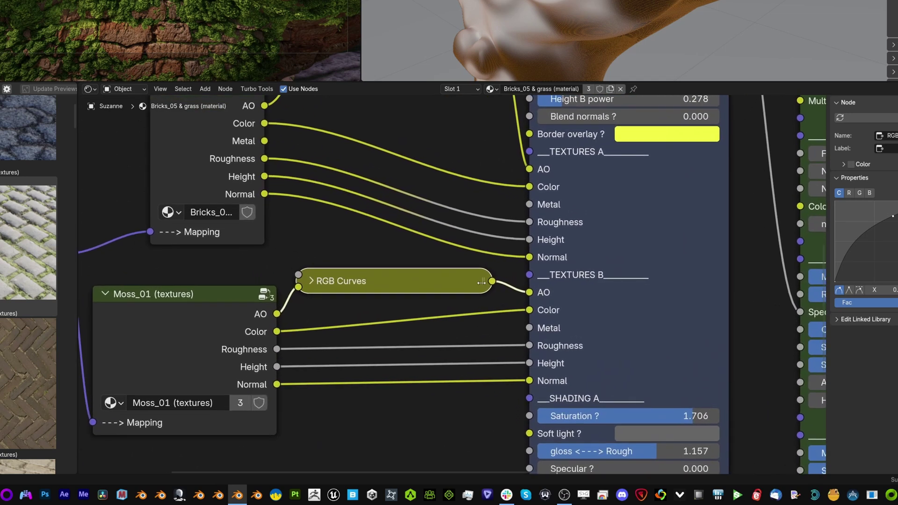
# - Cut the links feeding the Texture_mixer's TEXTURES B inputs and reconnect RGB Curves and Moss_01 (textures), undoing the stray AO link to Border overlay
pyautogui.keyDown('ctrl'); pyautogui.moveTo(506, 289); pyautogui.dragTo(514, 400, button='right'); pyautogui.keyUp('ctrl')
pyautogui.moveTo(492, 281); pyautogui.dragTo(529, 292)
pyautogui.keyDown('alt'); pyautogui.moveTo(260, 353); pyautogui.dragTo(536, 345, button='right'); pyautogui.keyUp('alt')
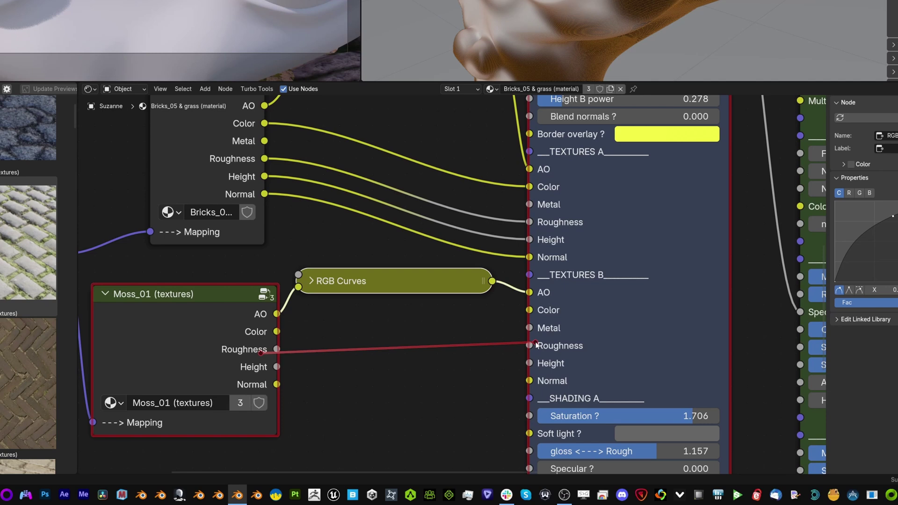
pyautogui.keyDown('alt'); pyautogui.moveTo(536, 342); pyautogui.dragTo(538, 343, button='right'); pyautogui.keyUp('alt')
pyautogui.keyDown('alt'); pyautogui.moveTo(262, 351); pyautogui.dragTo(622, 354, button='right'); pyautogui.keyUp('alt')
pyautogui.keyDown('alt'); pyautogui.moveTo(290, 368); pyautogui.dragTo(609, 378, button='right'); pyautogui.keyUp('alt')
pyautogui.keyDown('alt'); pyautogui.moveTo(462, 372); pyautogui.dragTo(577, 380, button='right'); pyautogui.keyUp('alt')
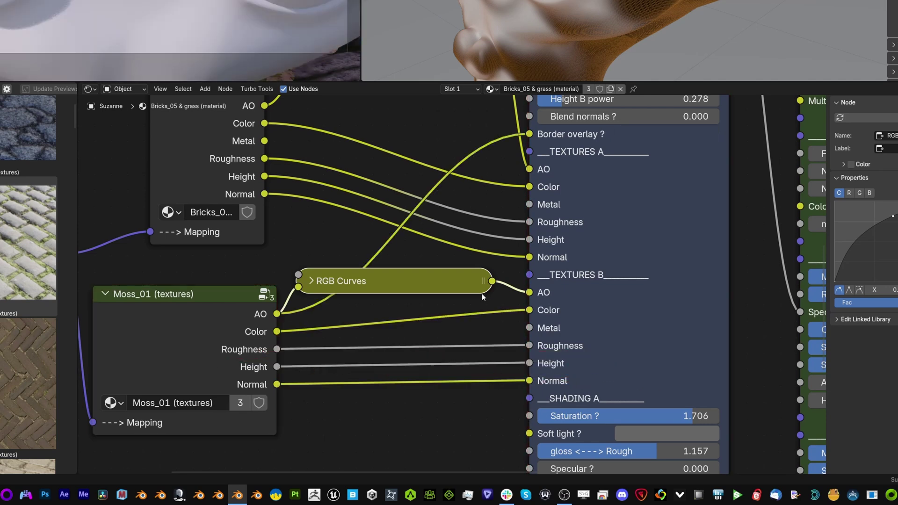
pyautogui.hotkey('ctrl', 'z')
# - Cut the Bricks_05 (textures) links, reconnect its outputs to the Texture_mixer's TEXTURES A inputs, and remove the extra Metal link
pyautogui.scroll(-1, 421, 285)
pyautogui.moveTo(357, 176); pyautogui.dragTo(359, 237, button='middle')
pyautogui.keyDown('ctrl'); pyautogui.moveTo(366, 206); pyautogui.dragTo(360, 285, button='right'); pyautogui.keyUp('ctrl')
pyautogui.keyDown('alt'); pyautogui.moveTo(247, 198); pyautogui.dragTo(547, 271, button='right'); pyautogui.keyUp('alt')
pyautogui.keyDown('alt'); pyautogui.moveTo(225, 231); pyautogui.dragTo(537, 275, button='right'); pyautogui.keyUp('alt')
pyautogui.keyDown('alt'); pyautogui.moveTo(212, 248); pyautogui.dragTo(526, 283, button='right'); pyautogui.keyUp('alt')
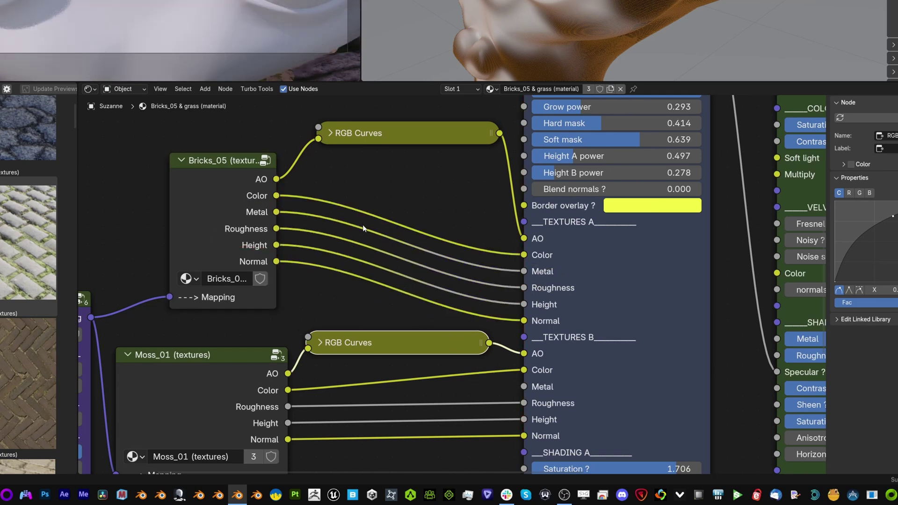
pyautogui.keyDown('ctrl'); pyautogui.moveTo(363, 224); pyautogui.dragTo(363, 241, button='right'); pyautogui.keyUp('ctrl')
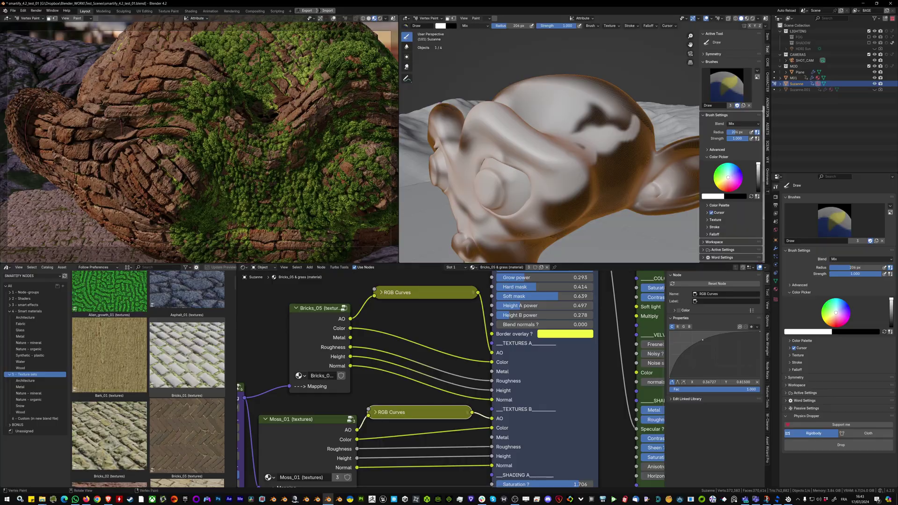
# - Examine the Max Shader Compilation Subprocesses setting in the System preferences, widening the preferences window to read it, and dismiss the window
pyautogui.click(23, 11)
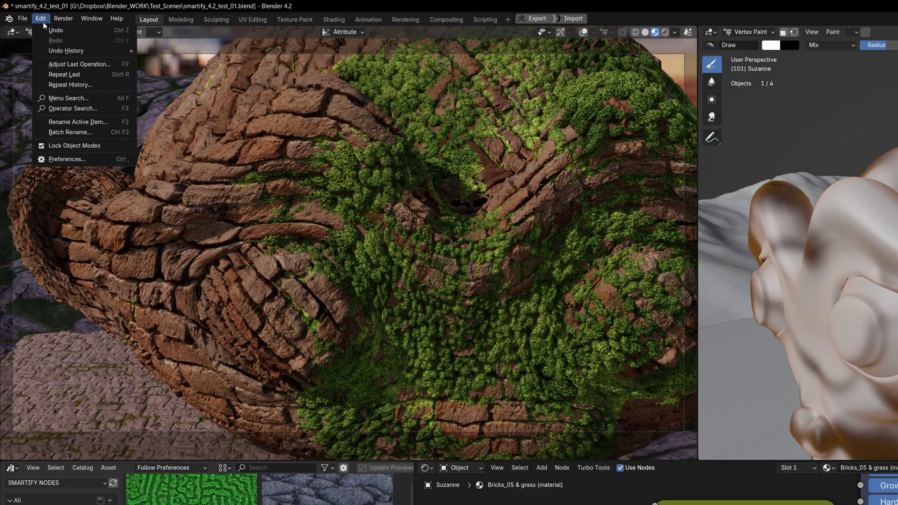
pyautogui.click(55, 158)
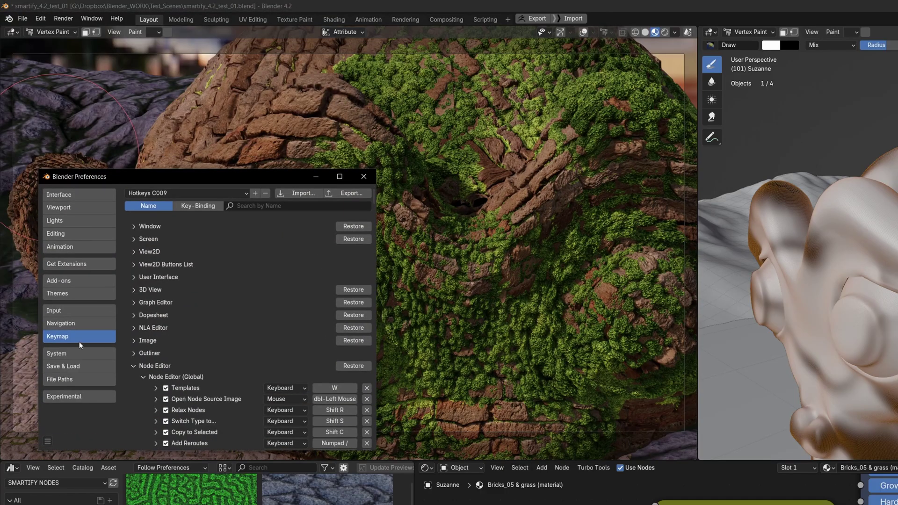
pyautogui.click(73, 355)
pyautogui.scroll(-5, 195, 371)
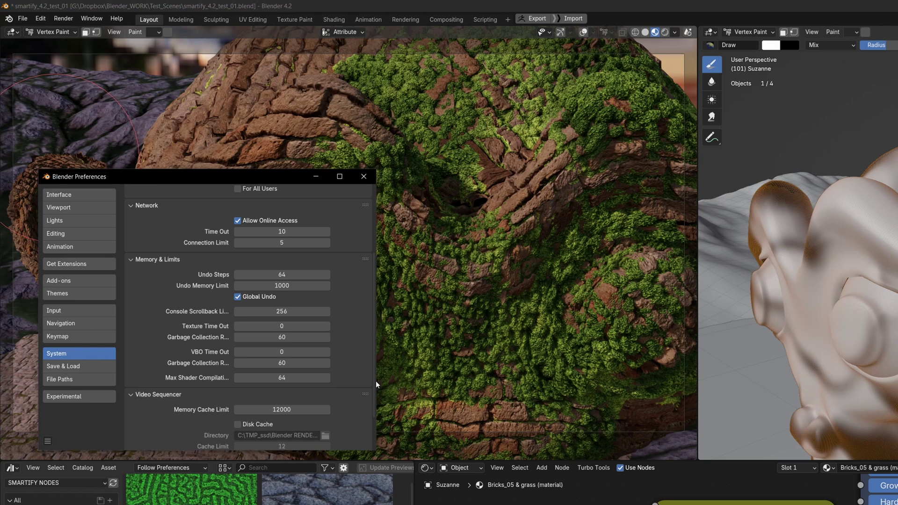
pyautogui.moveTo(375, 381); pyautogui.dragTo(511, 381)
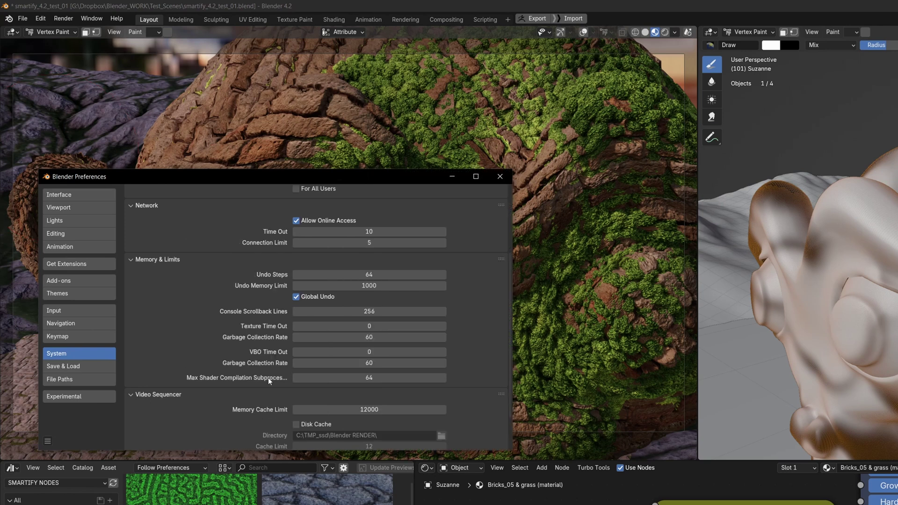
pyautogui.click(459, 178)
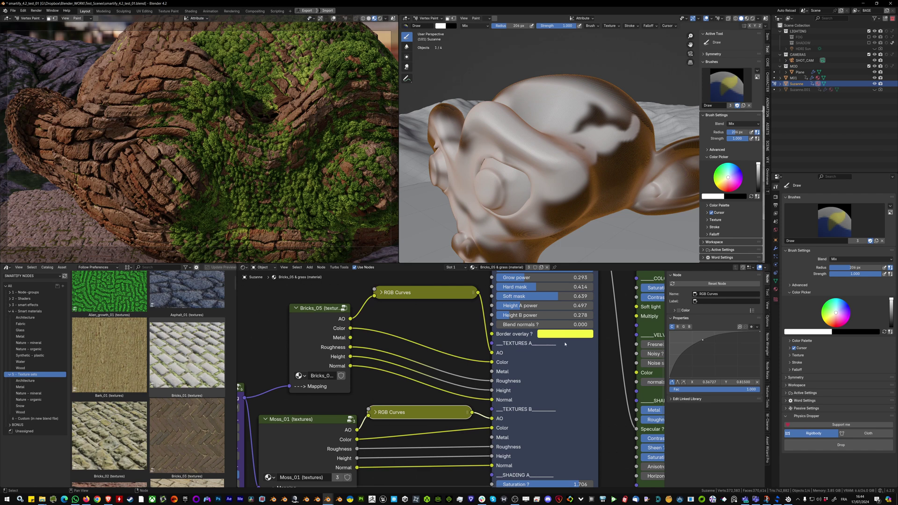
# - View the World_01 Mapping node's rotation values and display the world settings in the properties editor
pyautogui.scroll(-3, 587, 346)
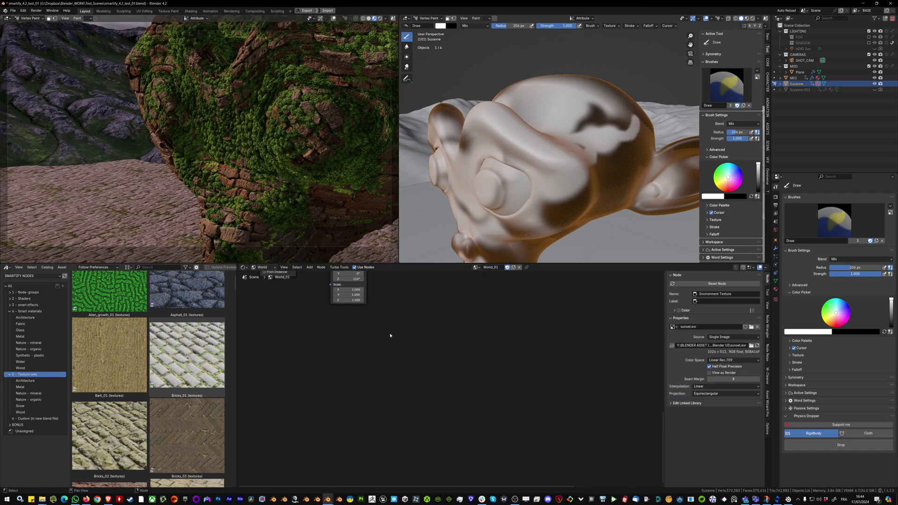
pyautogui.scroll(8, 370, 355)
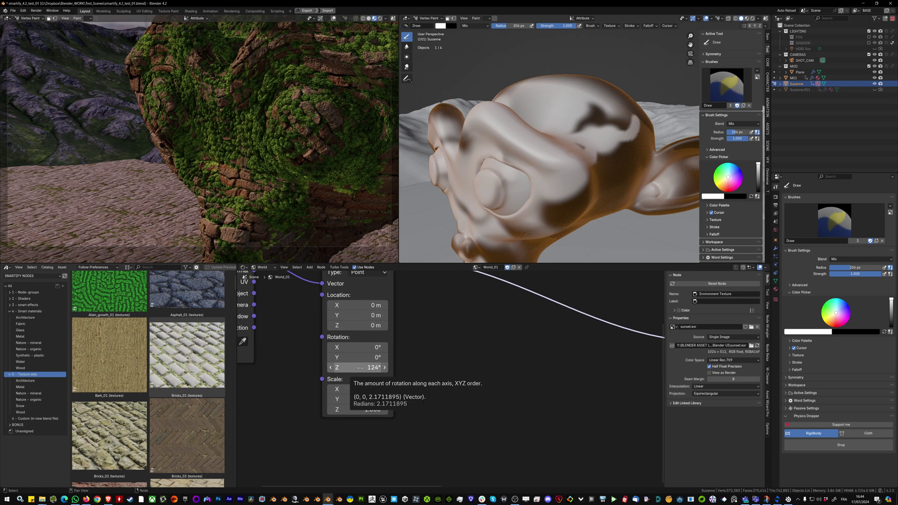
pyautogui.click(776, 197)
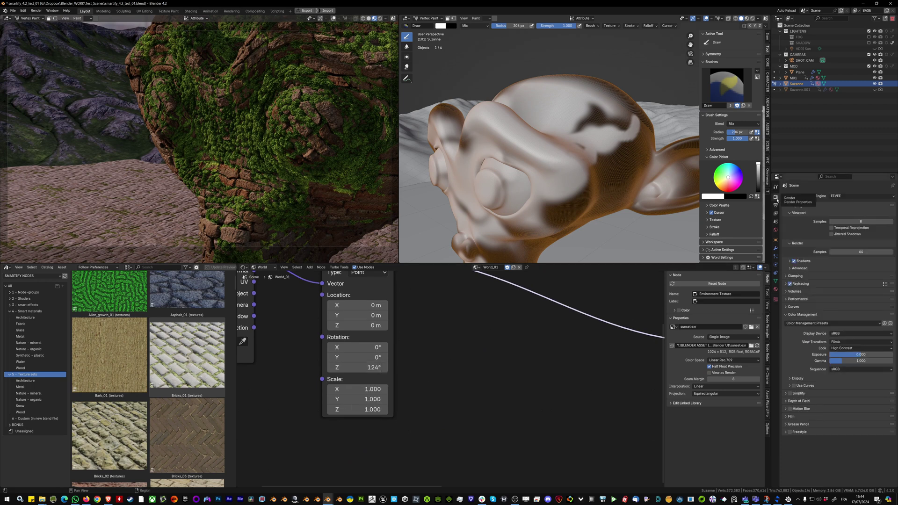
pyautogui.click(776, 290)
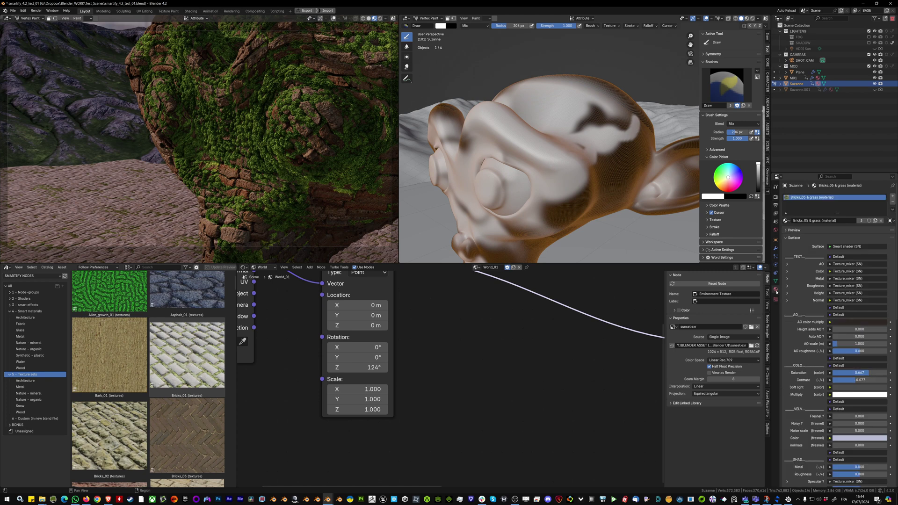
pyautogui.click(776, 230)
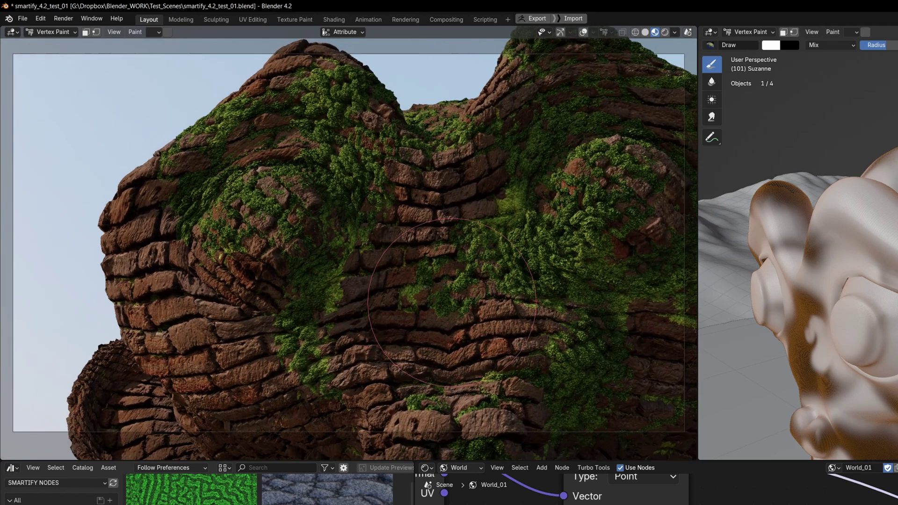
pyautogui.rightClick(479, 313)
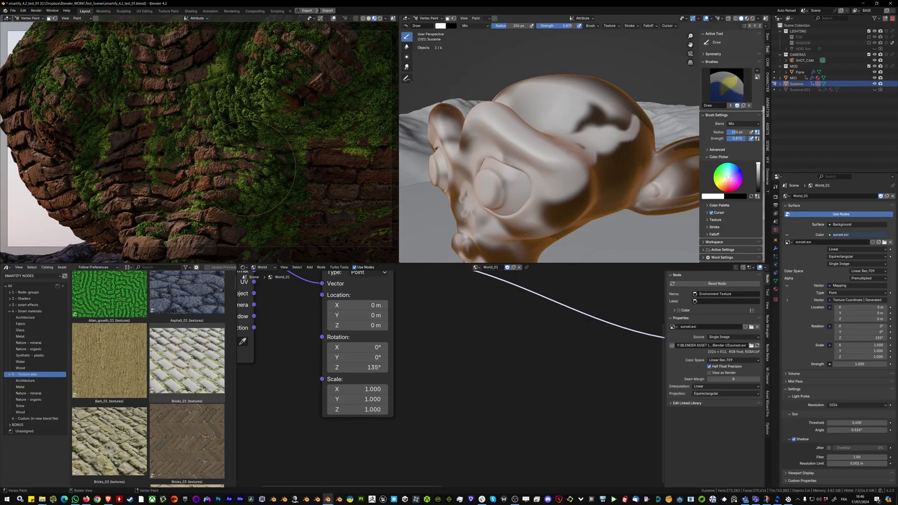
pyautogui.moveTo(346, 149); pyautogui.dragTo(312, 169, button='middle')
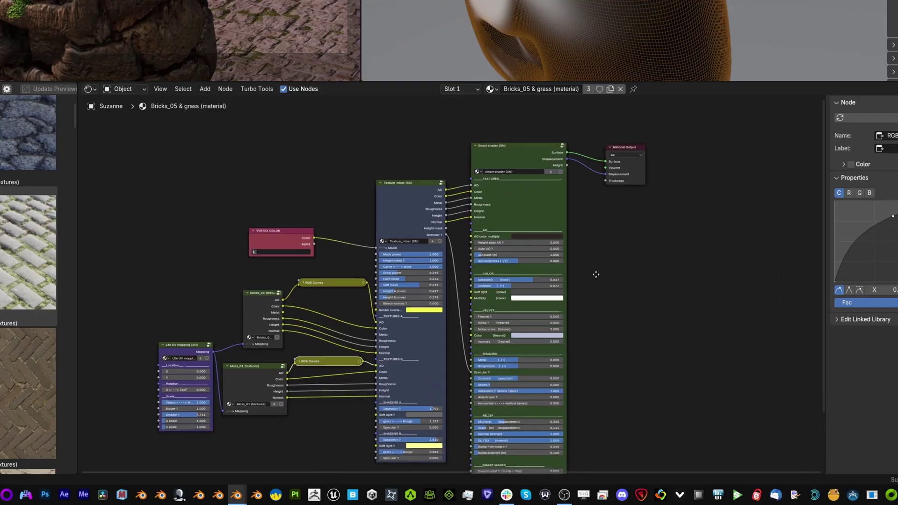
# - Reposition the Texture_mixer node in the brick material's tree and shift the Smart shader node away from it
pyautogui.moveTo(596, 275); pyautogui.dragTo(573, 283, button='middle')
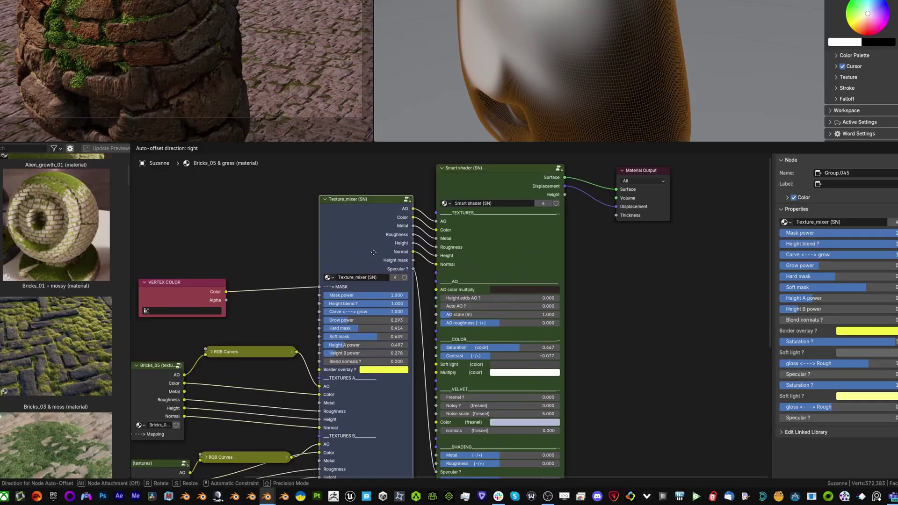
pyautogui.moveTo(372, 247); pyautogui.dragTo(366, 256)
pyautogui.scroll(5, 388, 256)
pyautogui.moveTo(366, 258); pyautogui.dragTo(287, 368, button='middle')
pyautogui.moveTo(493, 230); pyautogui.dragTo(520, 233)
pyautogui.moveTo(475, 288); pyautogui.dragTo(426, 166, button='middle')
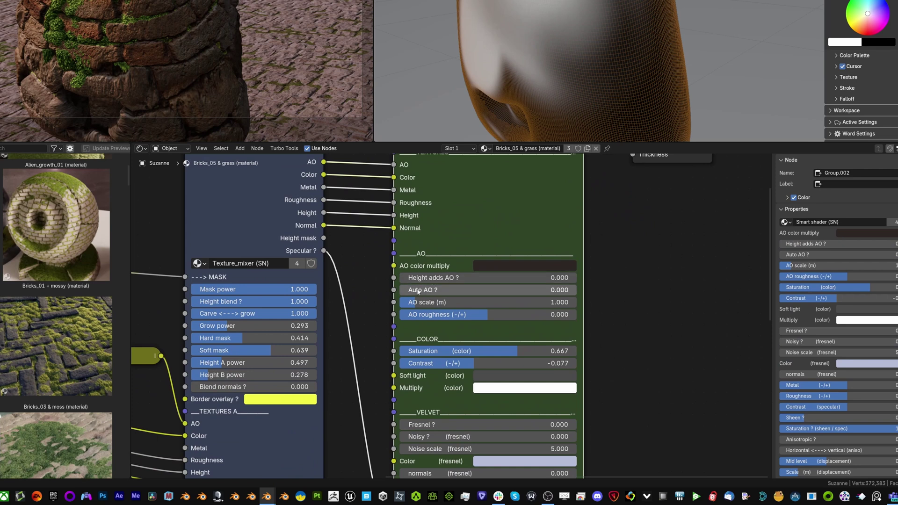
# - Set the Smart shader's Auto AO to about 0.91 and its AO color multiply to yellow-green with hue 0.227, saturation 0.946 and value 0.984
pyautogui.moveTo(419, 289); pyautogui.dragTo(512, 289)
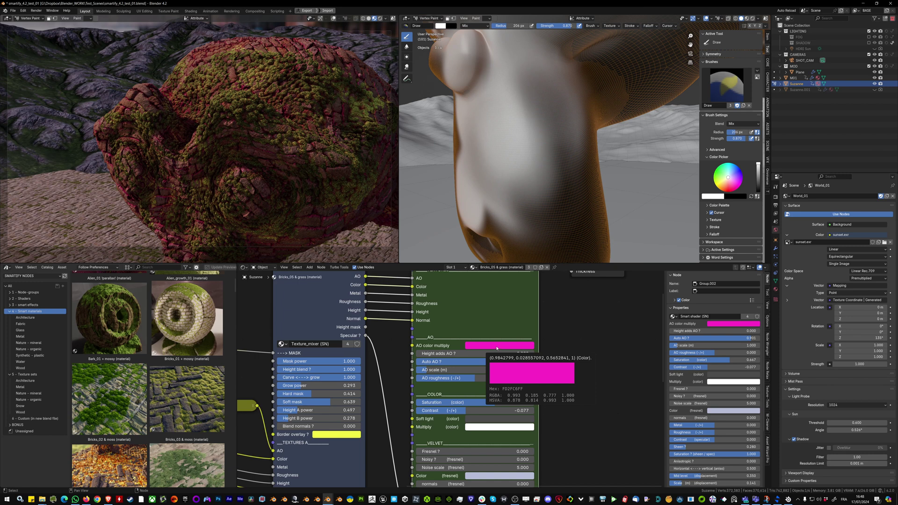
pyautogui.click(496, 348)
pyautogui.click(482, 262)
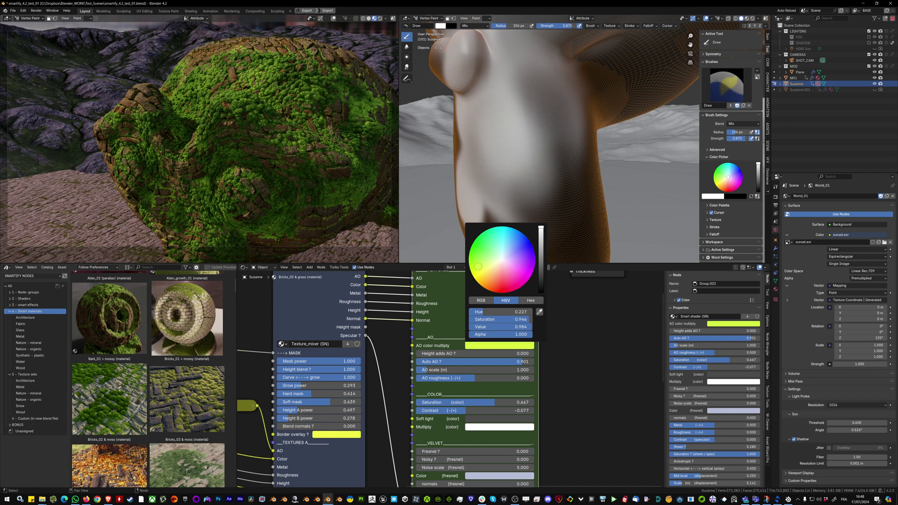
# - Adjust the Smart shader's COLOR settings to Saturation 0.824, Contrast 0.020, a brownish-gray Soft light and a pale lavender Multiply
pyautogui.keyDown('shift'); pyautogui.scroll(-4, 475, 333); pyautogui.keyUp('shift')
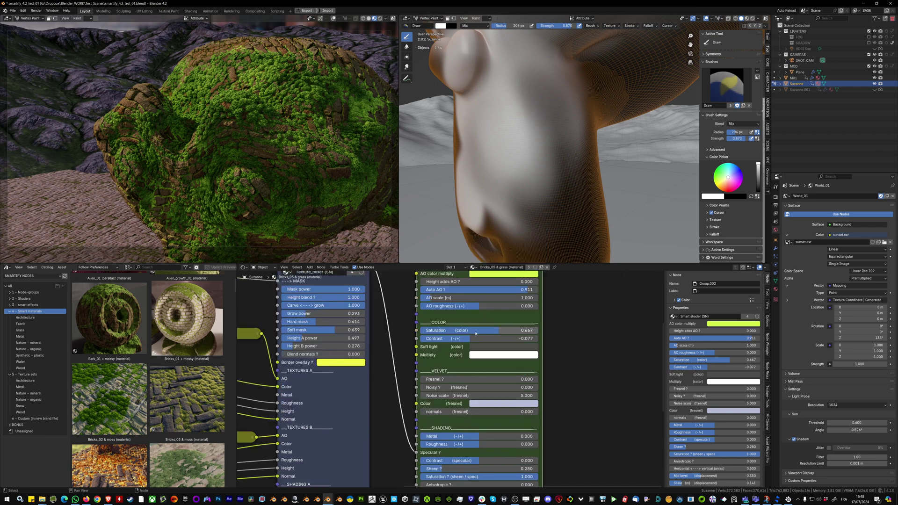
pyautogui.scroll(2, 511, 334)
pyautogui.moveTo(511, 334)
pyautogui.mouseDown()
pyautogui.moveTo(488, 334)
pyautogui.moveTo(532, 334)
pyautogui.moveTo(474, 343)
pyautogui.moveTo(502, 344)
pyautogui.mouseUp()
pyautogui.click(505, 351)
pyautogui.moveTo(557, 270)
pyautogui.mouseDown()
pyautogui.moveTo(557, 248)
pyautogui.moveTo(557, 263)
pyautogui.mouseUp()
pyautogui.click(509, 261)
# - Raise the Smart shader's Fresnel to 0.598, and link the Texture_mixer's Height mask output to the Fresnel input
pyautogui.moveTo(486, 389); pyautogui.dragTo(486, 379, button='middle')
pyautogui.moveTo(419, 379); pyautogui.dragTo(496, 379)
pyautogui.scroll(-2, 475, 406)
pyautogui.scroll(-2, 441, 370)
pyautogui.moveTo(441, 370); pyautogui.dragTo(441, 415, button='middle')
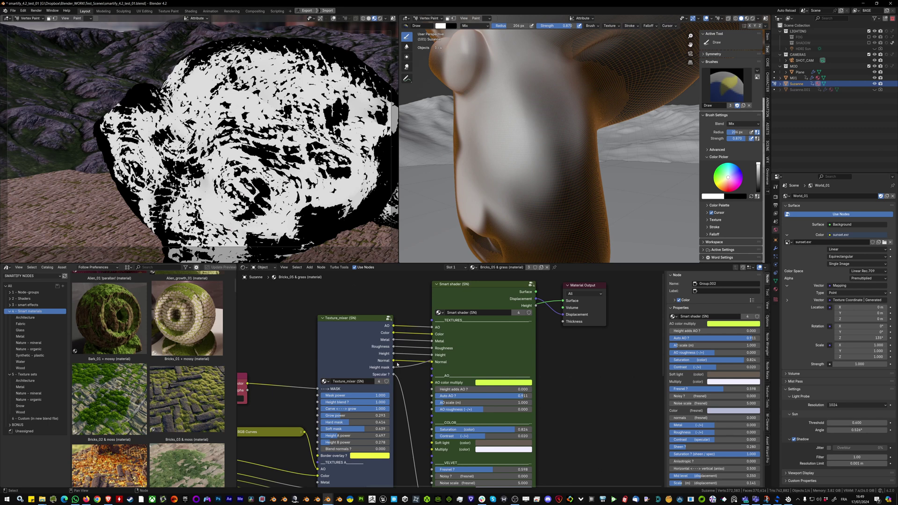
pyautogui.keyDown('shift'); pyautogui.scroll(-3, 397, 363); pyautogui.keyUp('shift')
pyautogui.moveTo(393, 338); pyautogui.dragTo(431, 440)
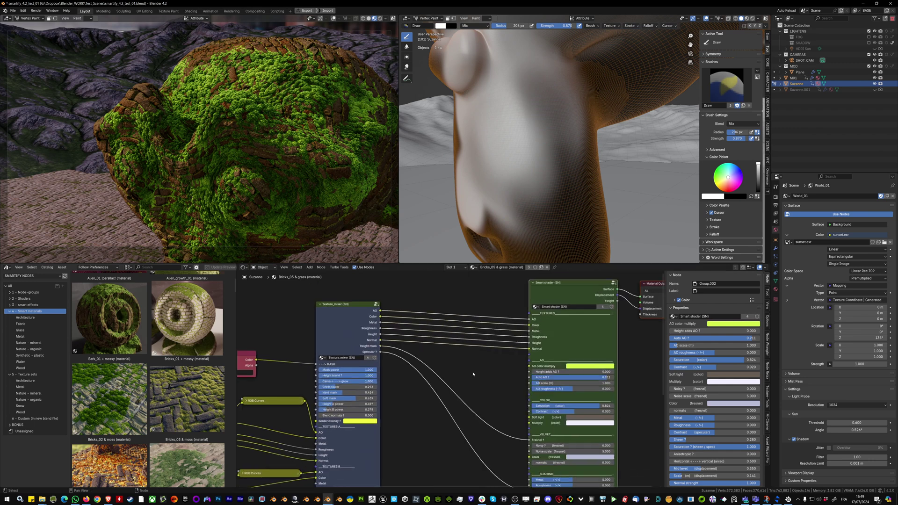
# - Add a Color Ramp node and insert it on the link between the Height mask output and the Fresnel input
pyautogui.scroll(2, 473, 374)
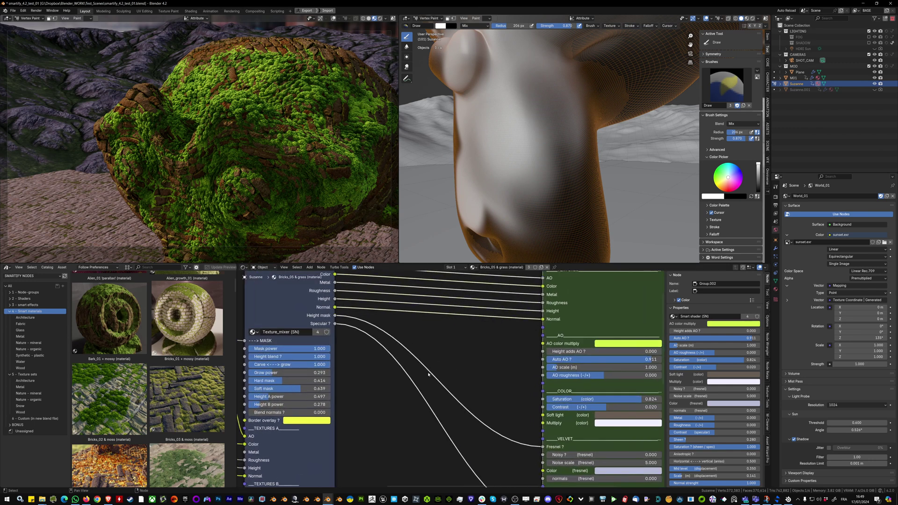
pyautogui.hotkey('shift', 'a')
pyautogui.click(421, 346)
pyautogui.click(405, 345)
pyautogui.moveTo(440, 348); pyautogui.dragTo(424, 370)
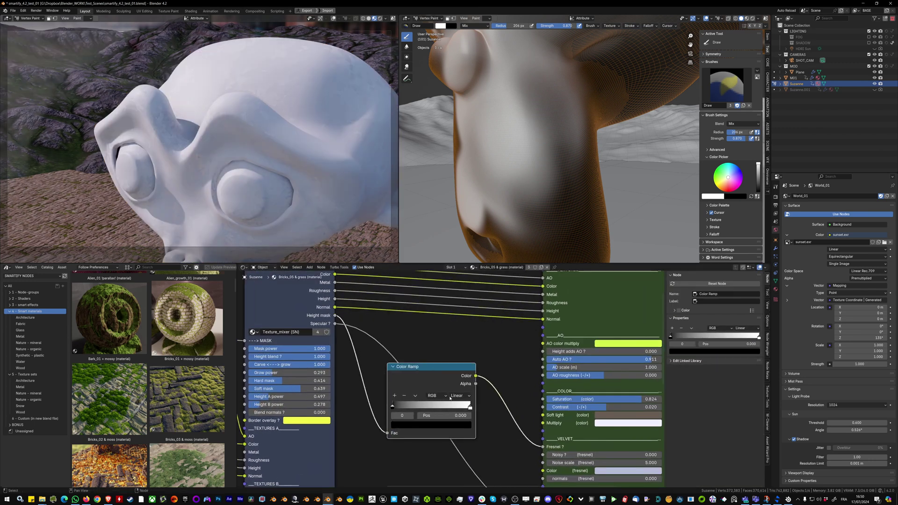
# - Darken the Color Ramp's white stop at position 1.000 to a mid gray to weaken the velvet effect
pyautogui.click(467, 406)
pyautogui.click(430, 425)
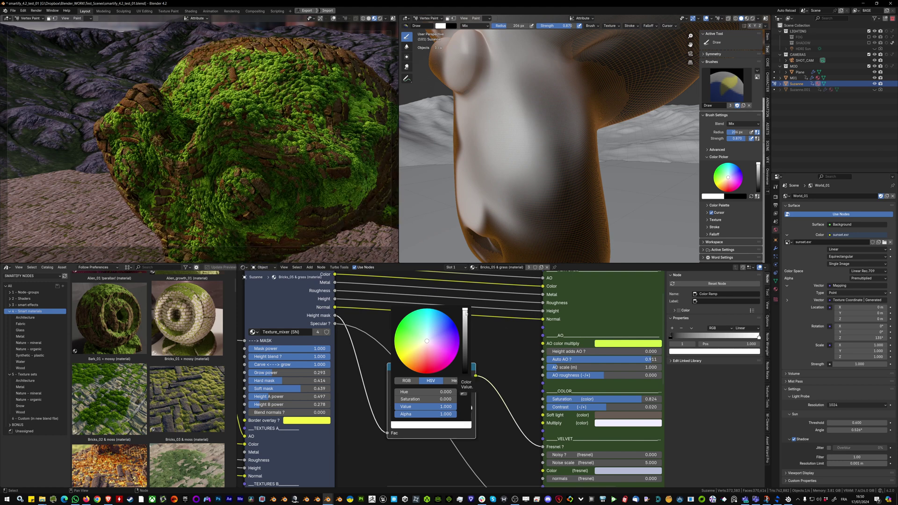
pyautogui.moveTo(465, 313); pyautogui.dragTo(468, 347)
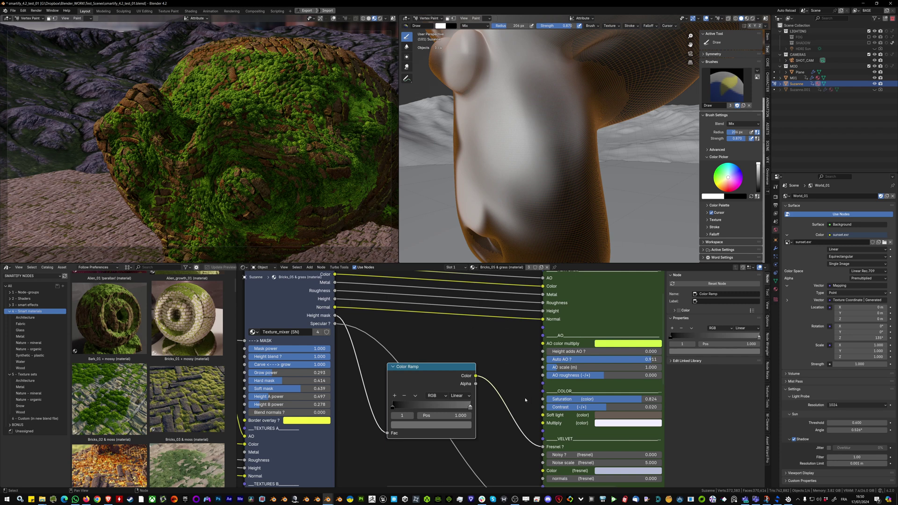
# - Change the Smart shader's fresnel Color to a pale warm tint and raise its fresnel normals value
pyautogui.moveTo(525, 400); pyautogui.dragTo(521, 312, button='middle')
pyautogui.click(609, 382)
pyautogui.moveTo(629, 300); pyautogui.dragTo(625, 301)
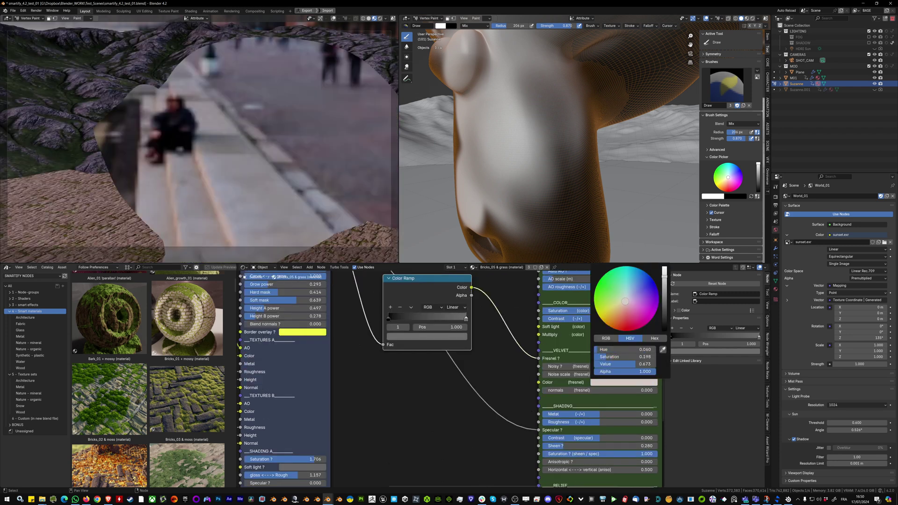
pyautogui.moveTo(635, 390); pyautogui.dragTo(638, 390)
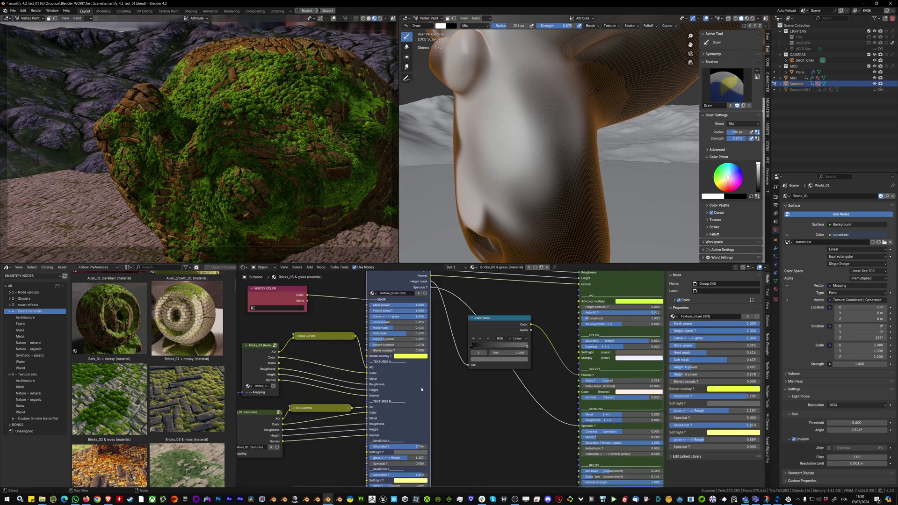
# - Move the Texture_mixer node slightly toward the Color Ramp and view its outputs and mask settings
pyautogui.moveTo(421, 388); pyautogui.dragTo(433, 387)
pyautogui.scroll(5, 430, 381)
pyautogui.moveTo(420, 329); pyautogui.dragTo(432, 381, button='middle')
pyautogui.scroll(-1, 433, 367)
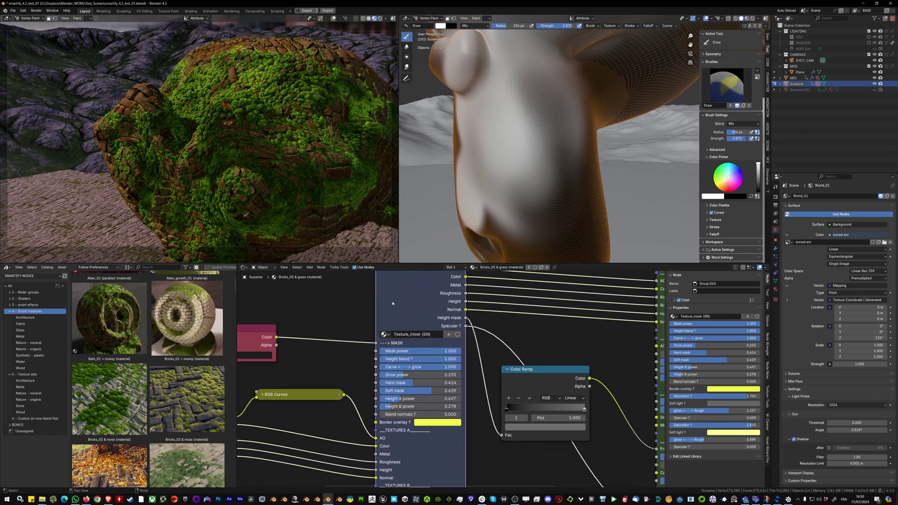
pyautogui.scroll(1, 389, 350)
pyautogui.scroll(-2, 397, 350)
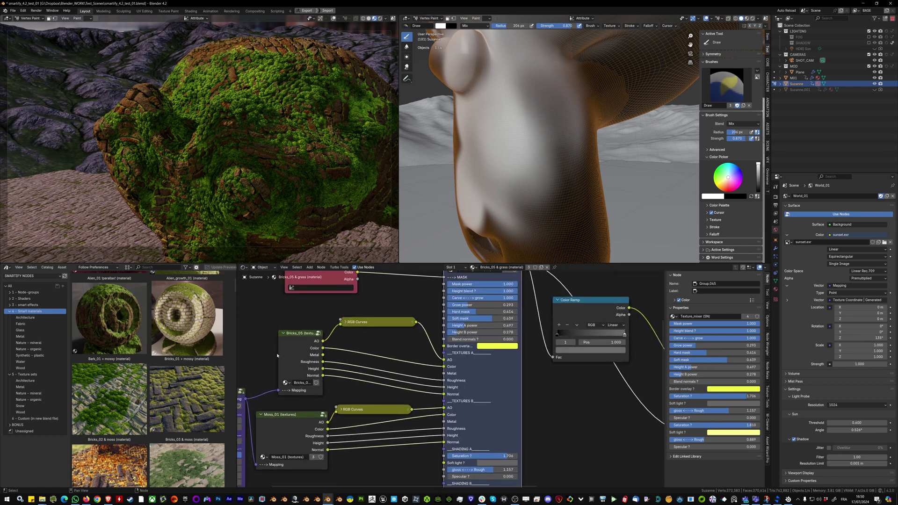
# - Widen the Bricks_05 (textures) group node so its full name is readable, and open the group to view its image textures
pyautogui.moveTo(278, 354); pyautogui.dragTo(257, 354)
pyautogui.scroll(3, 255, 360)
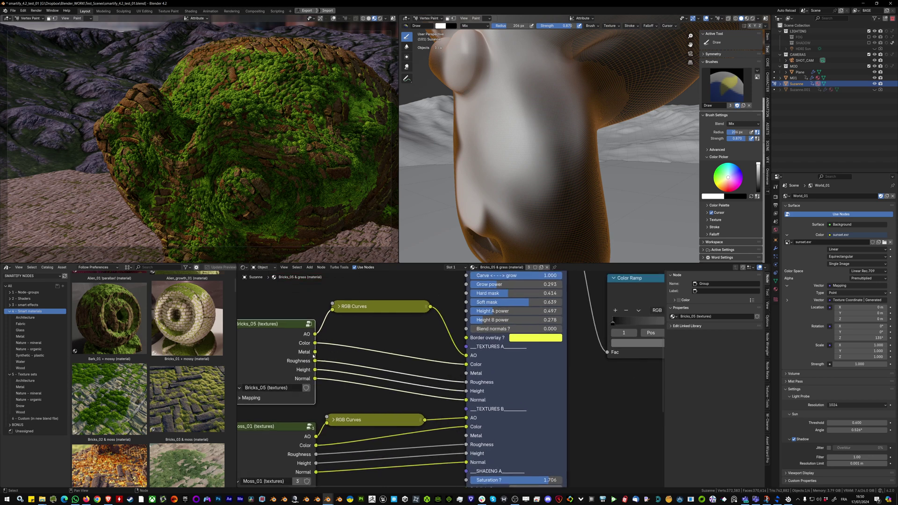
pyautogui.scroll(-2, 317, 370)
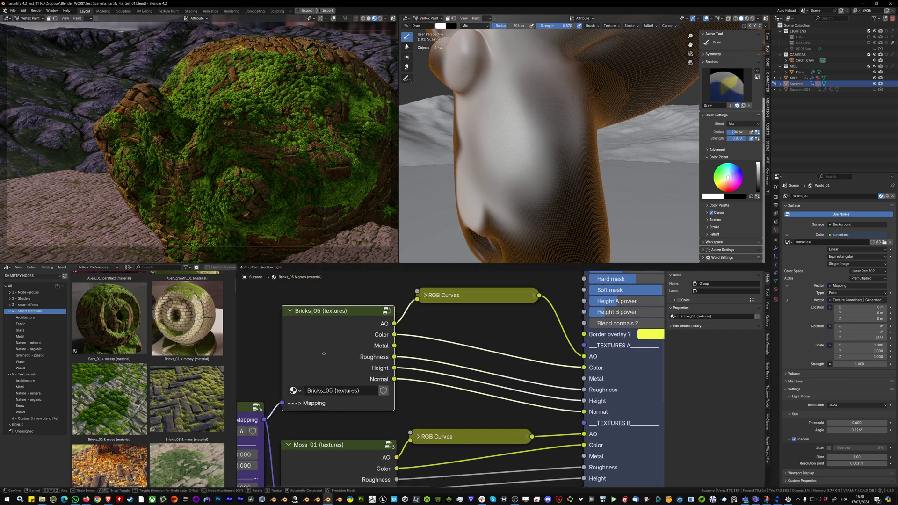
pyautogui.press('Tab')
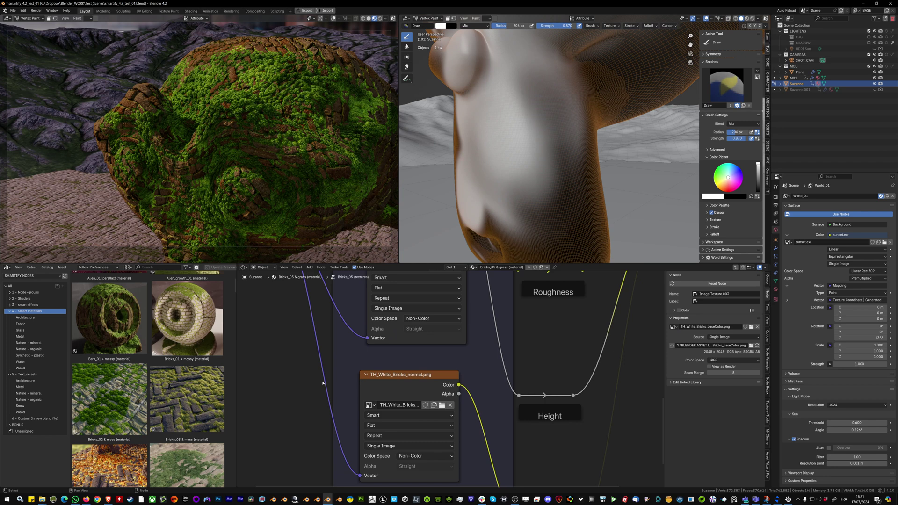
pyautogui.scroll(-5, 385, 369)
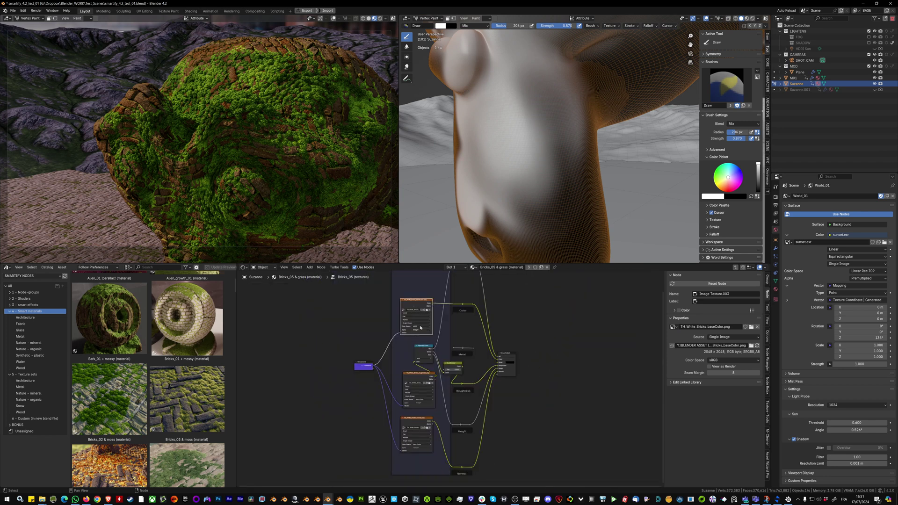
# - Preview the Bricks_05 base color and roughness textures in an image editor beside the node graph
pyautogui.moveTo(416, 306); pyautogui.dragTo(421, 305)
pyautogui.doubleClick(421, 306)
pyautogui.keyDown('ctrl'); pyautogui.moveTo(375, 332); pyautogui.dragTo(375, 367, button='middle'); pyautogui.keyUp('ctrl')
pyautogui.click(495, 377)
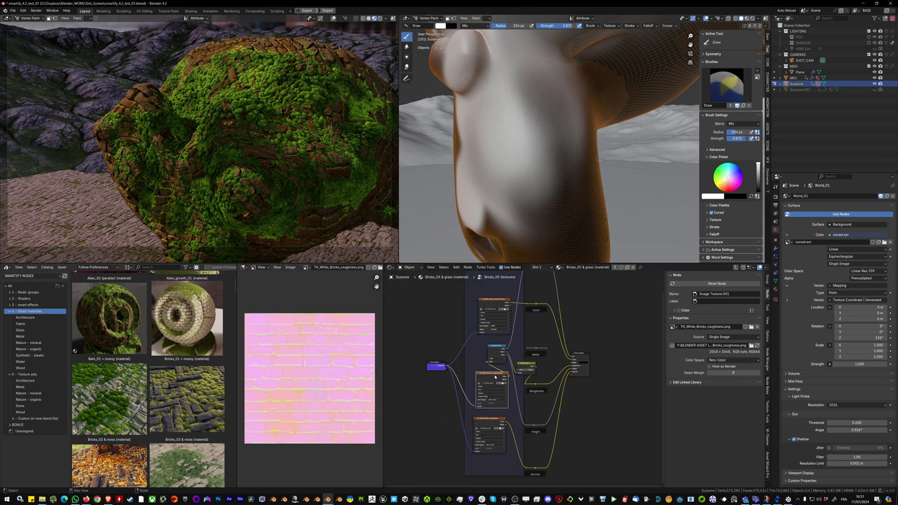
pyautogui.click(490, 307)
pyautogui.click(487, 378)
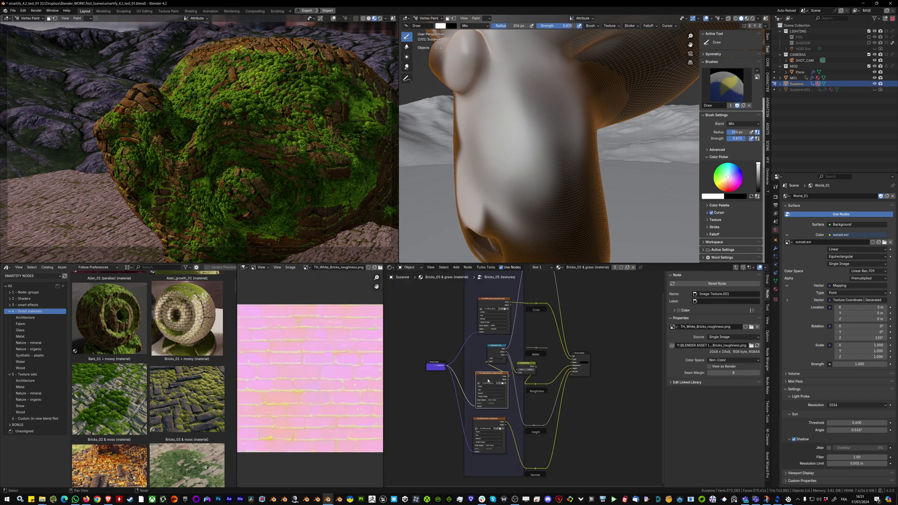
# - Shift the TH_White_Bricks_roughness.png and Separate Color nodes slightly to expose the links between their color channels
pyautogui.scroll(3, 487, 378)
pyautogui.scroll(2, 486, 378)
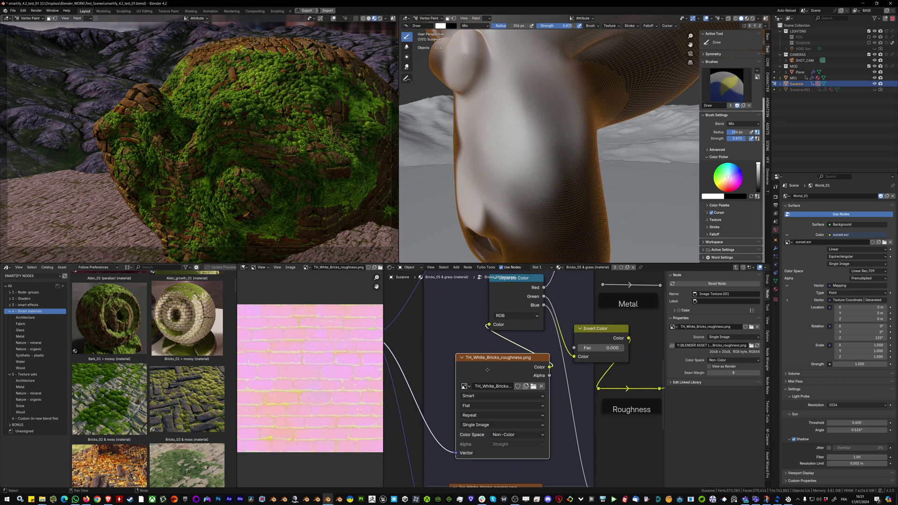
pyautogui.scroll(-2, 475, 368)
pyautogui.scroll(-1, 474, 369)
pyautogui.moveTo(475, 369); pyautogui.dragTo(488, 445, button='middle')
pyautogui.moveTo(473, 415); pyautogui.dragTo(491, 358, button='middle')
pyautogui.scroll(2, 491, 357)
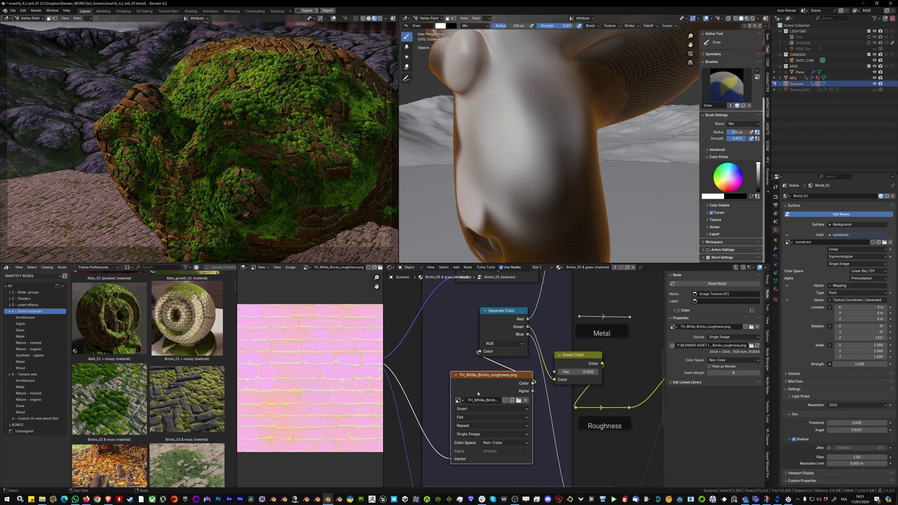
pyautogui.moveTo(475, 389); pyautogui.dragTo(476, 392)
pyautogui.moveTo(521, 317); pyautogui.dragTo(533, 321)
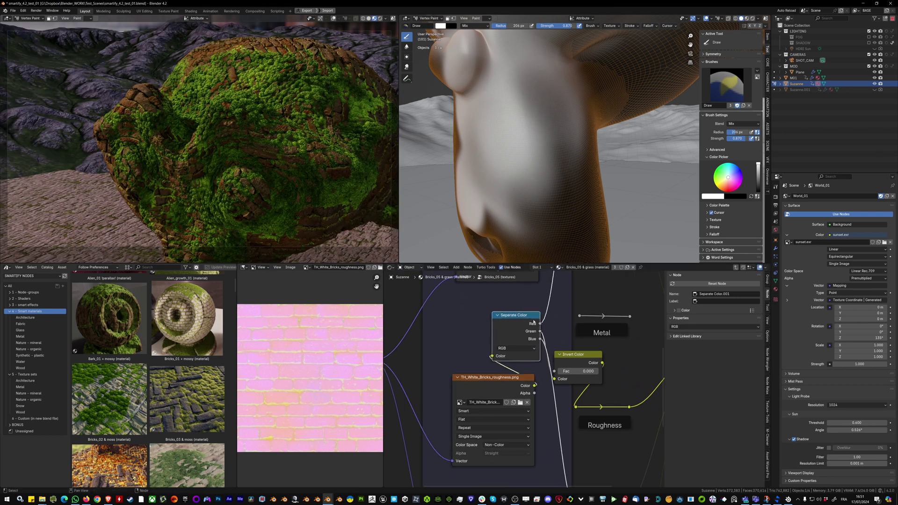
pyautogui.moveTo(553, 292); pyautogui.dragTo(526, 299, button='middle')
# - Move the roughness and normal image nodes slightly away from their outputs and preview TH_White_Bricks_normal.png
pyautogui.scroll(-1, 512, 326)
pyautogui.moveTo(513, 349); pyautogui.dragTo(518, 317, button='middle')
pyautogui.moveTo(466, 365); pyautogui.dragTo(448, 361)
pyautogui.moveTo(449, 473); pyautogui.dragTo(438, 463)
pyautogui.moveTo(438, 464); pyautogui.dragTo(444, 436, button='middle')
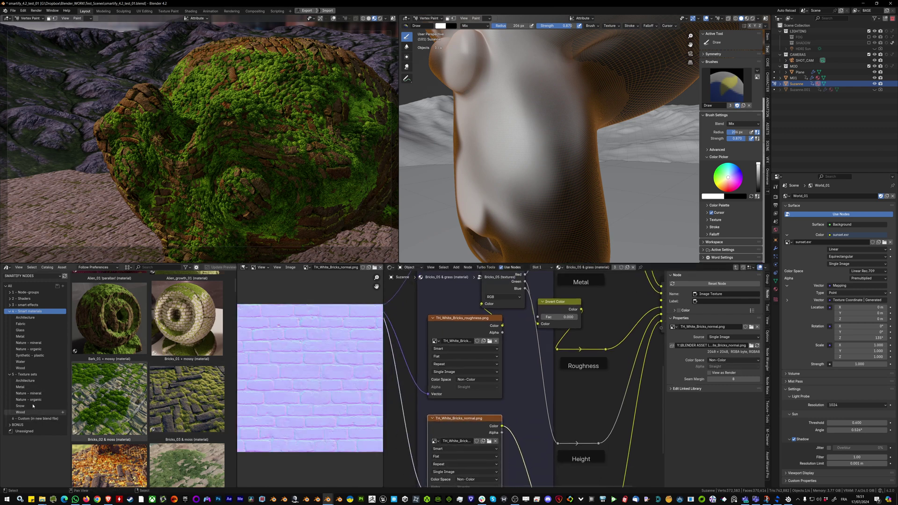
pyautogui.moveTo(447, 416); pyautogui.dragTo(452, 380, button='middle')
# - Exit the Bricks_05 group, preview the normal map inside the Moss_01 (textures) group, and return to the main material
pyautogui.press('Tab')
pyautogui.click(448, 415)
pyautogui.press('Tab')
pyautogui.scroll(-4, 505, 413)
pyautogui.click(501, 438)
pyautogui.press('Tab')
pyautogui.scroll(5, 511, 337)
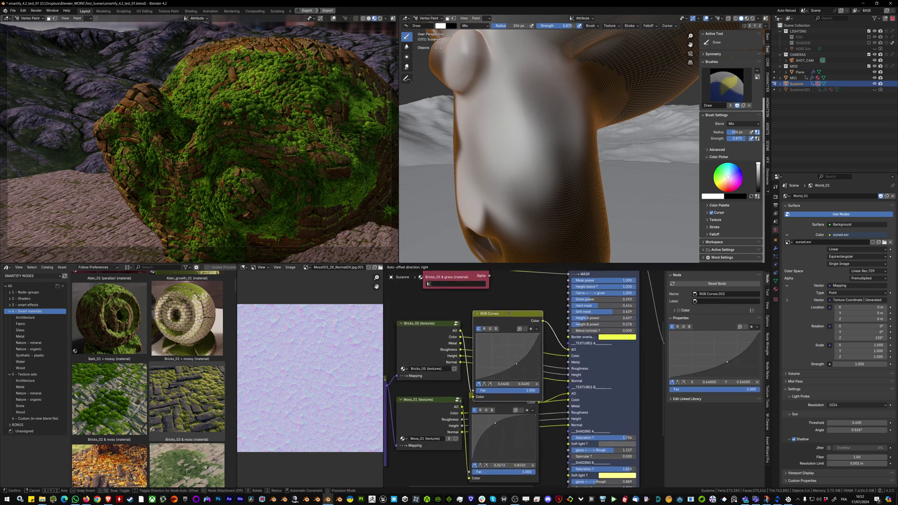
# - Preview the outputs of the brick and moss AO RGB Curves nodes on Suzanne, one after the other
pyautogui.moveTo(509, 319); pyautogui.dragTo(509, 312)
pyautogui.keyDown('ctrl'); pyautogui.keyDown('shift'); pyautogui.click(519, 315); pyautogui.keyUp('shift'); pyautogui.keyUp('ctrl')
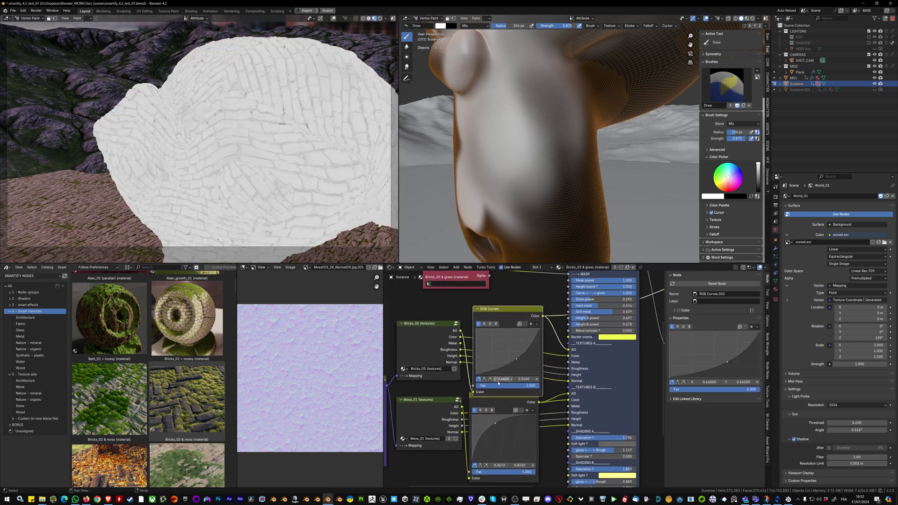
pyautogui.click(504, 405)
pyautogui.keyDown('ctrl'); pyautogui.keyDown('shift'); pyautogui.click(505, 405); pyautogui.keyUp('shift'); pyautogui.keyUp('ctrl')
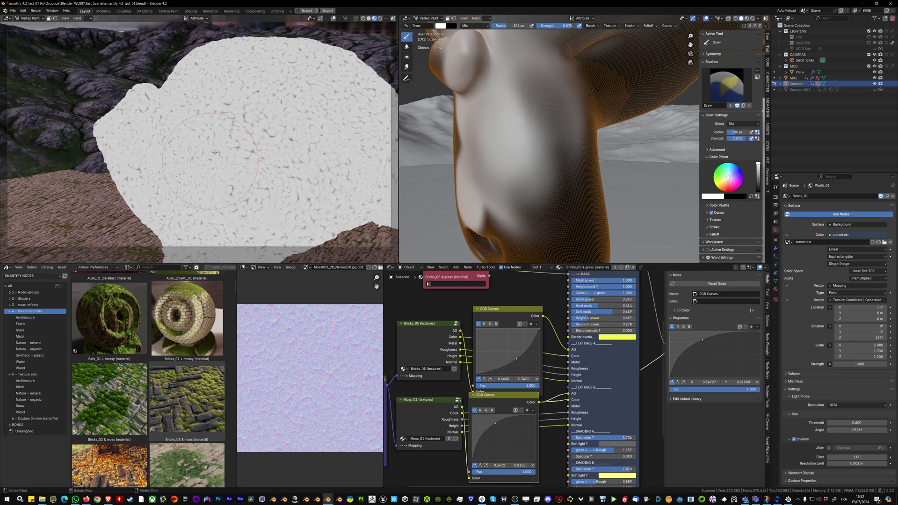
# - Mute both AO RGB Curves nodes and preview the unadjusted brick AO on Suzanne
pyautogui.click(492, 316)
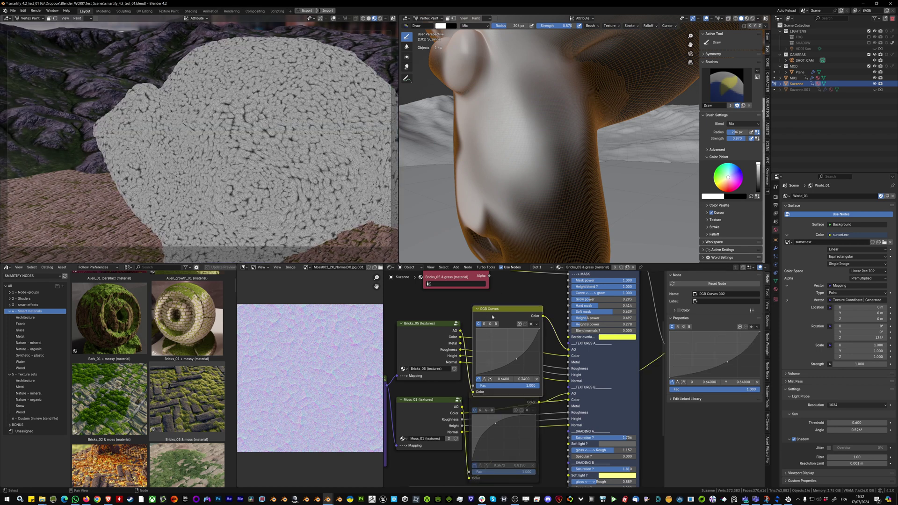
pyautogui.press('m')
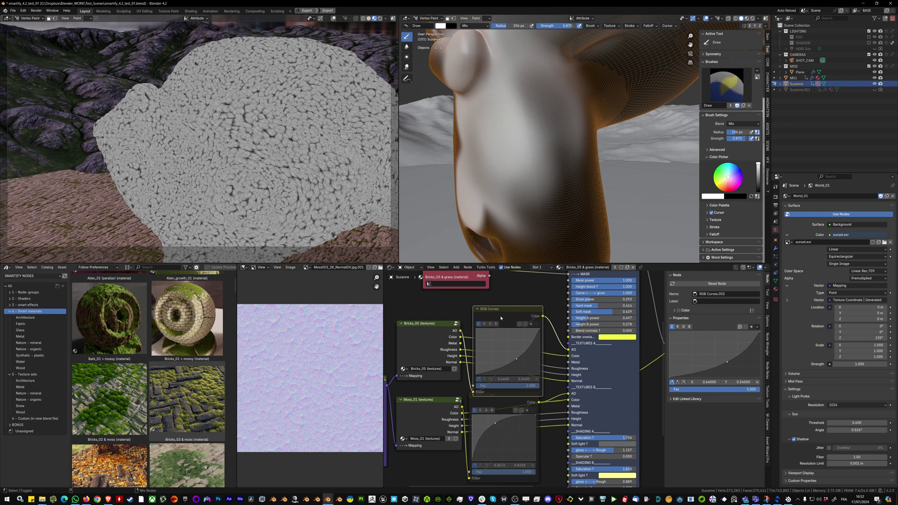
pyautogui.keyDown('ctrl'); pyautogui.keyDown('shift'); pyautogui.click(500, 318); pyautogui.keyUp('shift'); pyautogui.keyUp('ctrl')
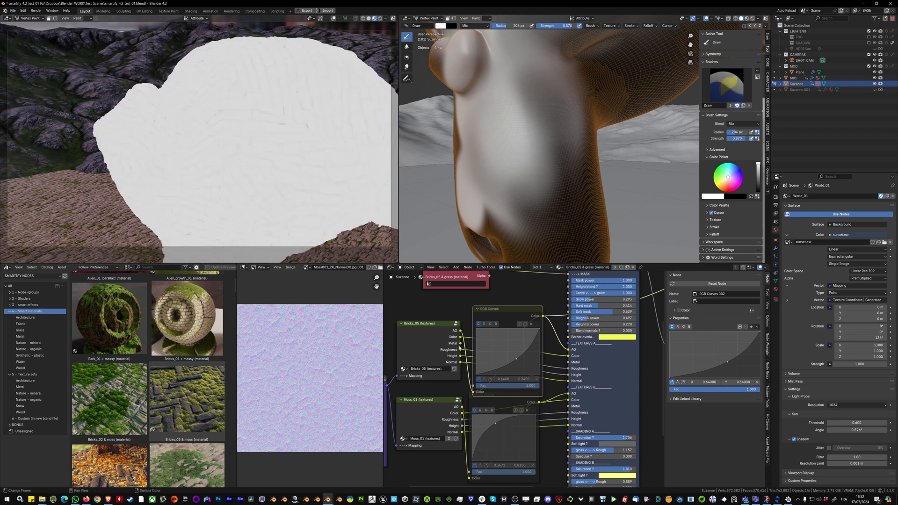
# - Preview the Texture_mixer's blended AO output on Suzanne and restore the full Smart shader output
pyautogui.scroll(-1, 539, 327)
pyautogui.moveTo(540, 326); pyautogui.dragTo(467, 444, button='middle')
pyautogui.moveTo(526, 353); pyautogui.dragTo(532, 346, button='middle')
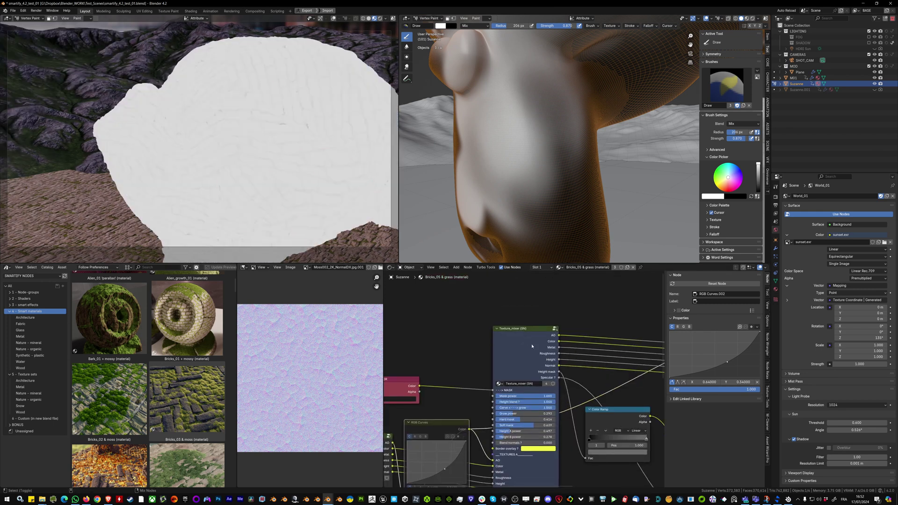
pyautogui.keyDown('ctrl'); pyautogui.keyDown('shift'); pyautogui.click(531, 346); pyautogui.keyUp('shift'); pyautogui.keyUp('ctrl')
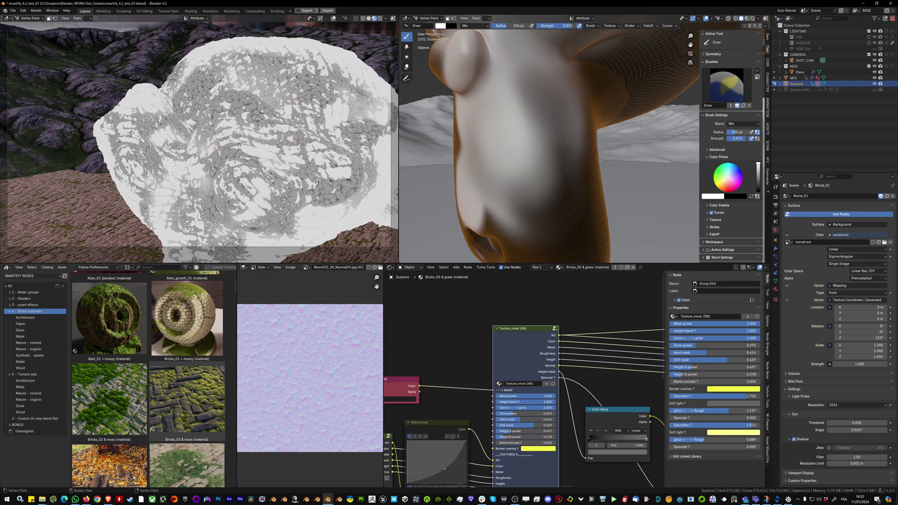
pyautogui.scroll(-2, 544, 354)
pyautogui.moveTo(544, 354); pyautogui.dragTo(471, 358, button='middle')
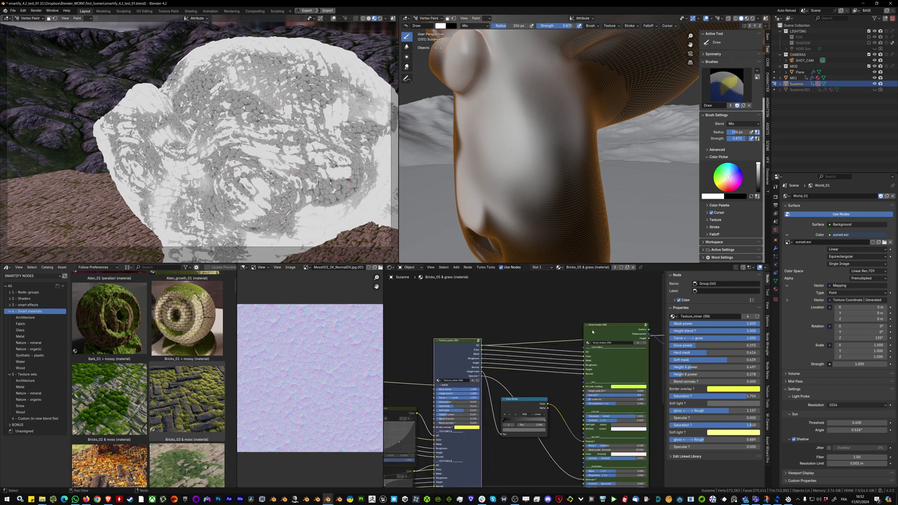
pyautogui.keyDown('ctrl'); pyautogui.keyDown('shift'); pyautogui.click(595, 334); pyautogui.keyUp('shift'); pyautogui.keyUp('ctrl')
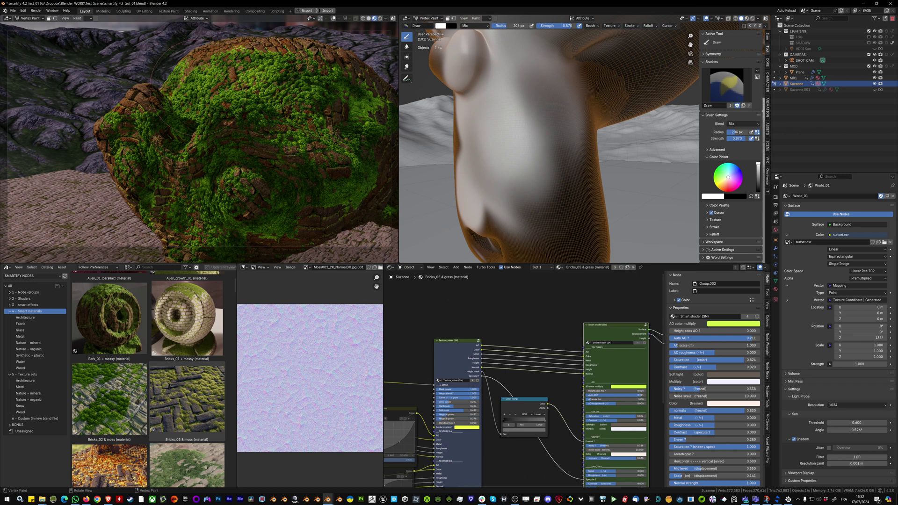
# - Set the Smart shader's AO color multiply to a warm amber and its Soft light color to a muted pinkish beige
pyautogui.moveTo(396, 423); pyautogui.dragTo(464, 364, button='middle')
pyautogui.moveTo(464, 363); pyautogui.dragTo(471, 411)
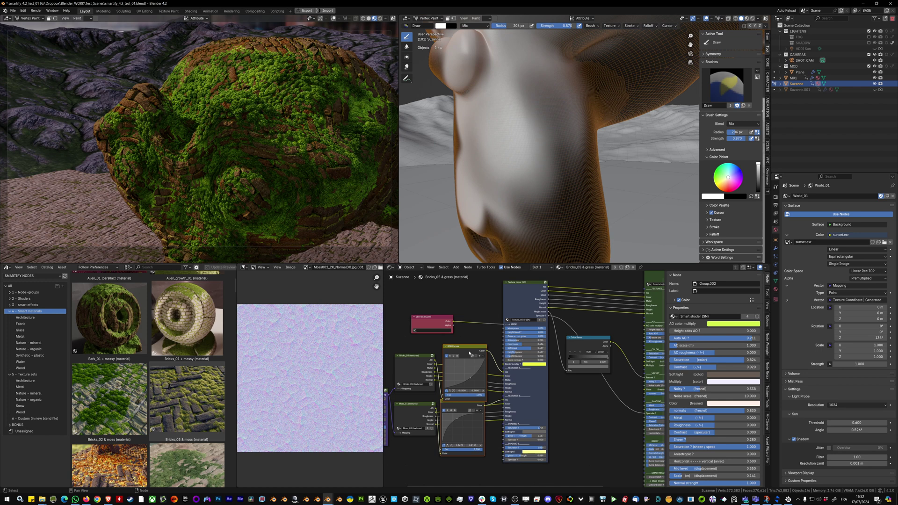
pyautogui.moveTo(632, 327); pyautogui.dragTo(569, 331, button='middle')
pyautogui.scroll(8, 626, 324)
pyautogui.click(616, 337)
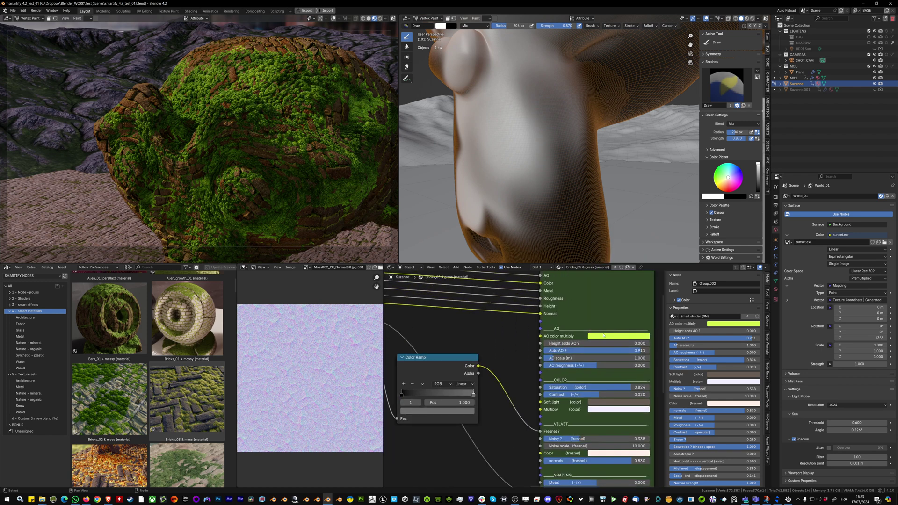
pyautogui.moveTo(632, 319); pyautogui.dragTo(599, 319)
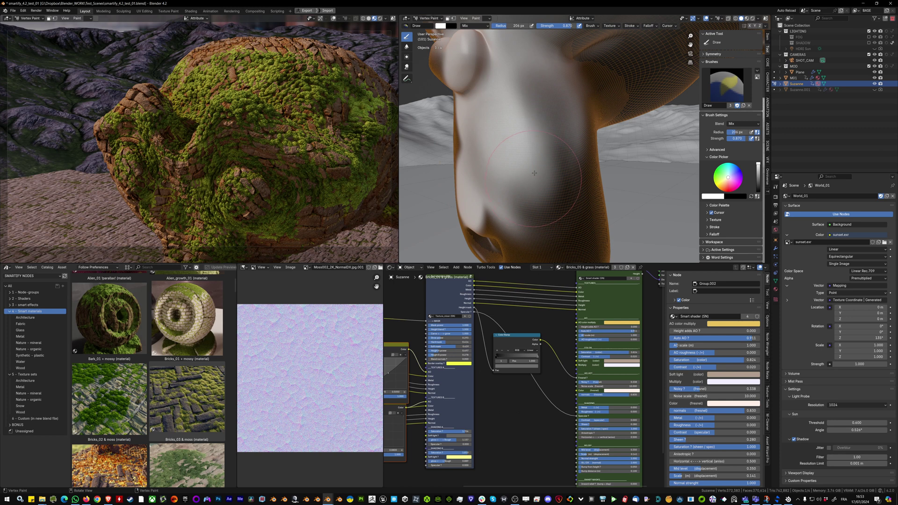
# - Move the Color Ramp node slightly toward the Smart shader and view Suzanne's head up close in the rendered view
pyautogui.moveTo(535, 173); pyautogui.dragTo(505, 179, button='middle')
pyautogui.moveTo(536, 349); pyautogui.dragTo(557, 345, button='middle')
pyautogui.scroll(2, 523, 349)
pyautogui.moveTo(557, 344); pyautogui.dragTo(577, 349)
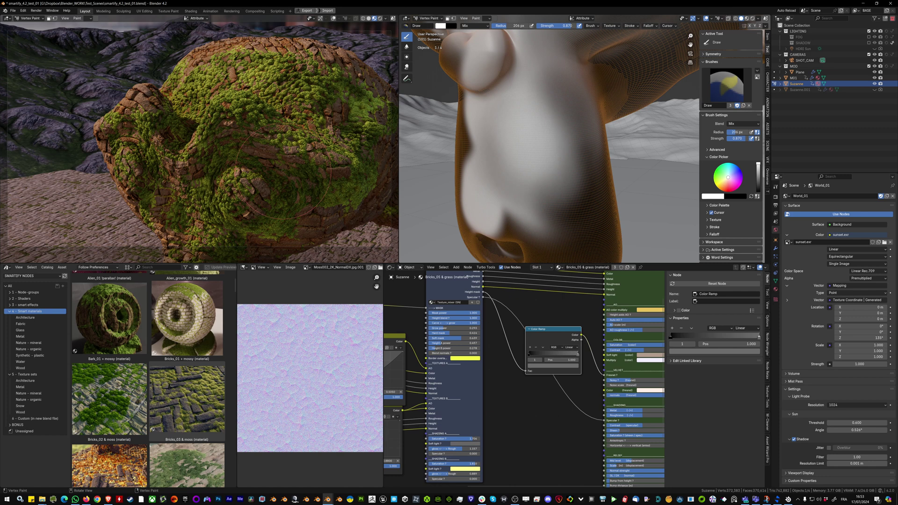
pyautogui.scroll(2, 283, 170)
pyautogui.moveTo(277, 165); pyautogui.dragTo(301, 166, button='middle')
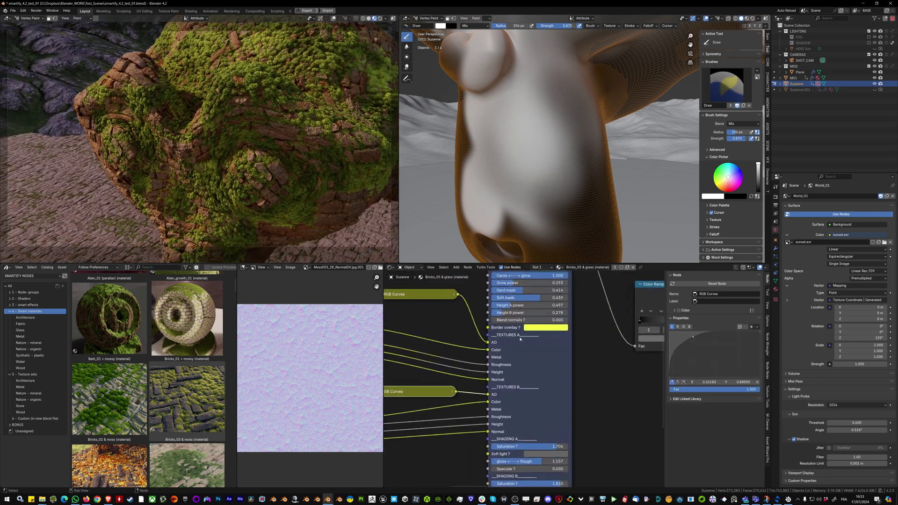
# - Set the Texture_mixer's Shading A Soft light to a light peach with hue 0.057, saturation 0.573 and value 0.969
pyautogui.scroll(1, 537, 347)
pyautogui.moveTo(537, 348)
pyautogui.mouseDown(button='middle')
pyautogui.moveTo(537, 317)
pyautogui.moveTo(543, 389)
pyautogui.moveTo(546, 327)
pyautogui.mouseUp(button='middle')
pyautogui.scroll(-1, 537, 322)
pyautogui.scroll(1, 547, 396)
pyautogui.scroll(-2, 545, 378)
pyautogui.moveTo(523, 370); pyautogui.dragTo(522, 348, button='middle')
pyautogui.click(538, 408)
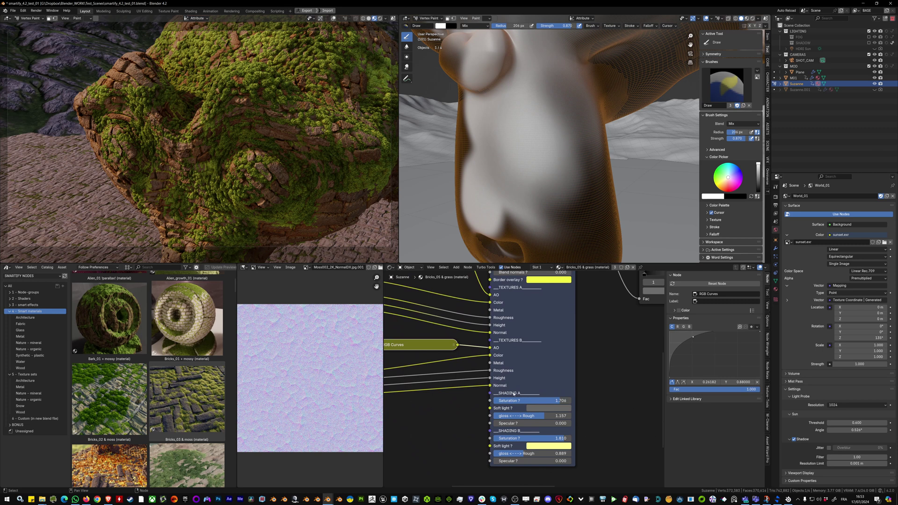
pyautogui.click(529, 408)
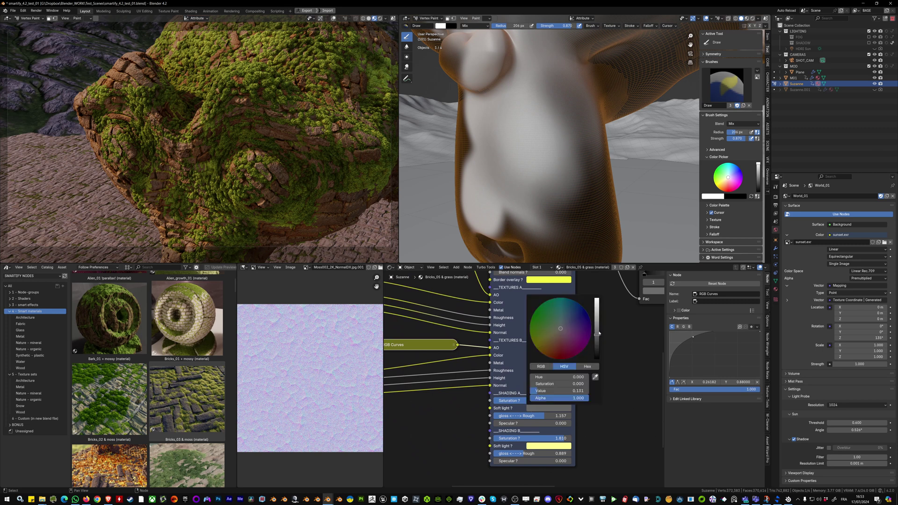
pyautogui.moveTo(597, 336); pyautogui.dragTo(596, 300)
pyautogui.click(557, 336)
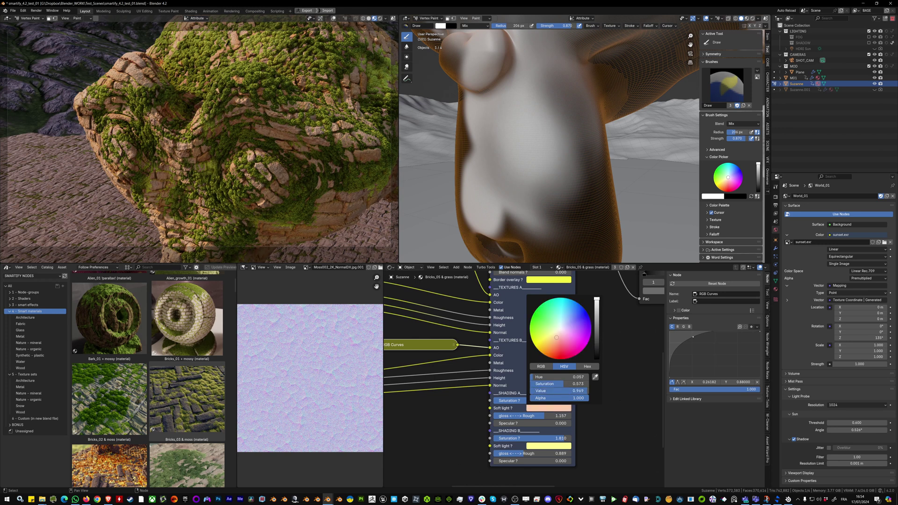
# - Set the Texture_mixer's Shading A Saturation to 0.877 and its Soft light to a neutral mauve gray, and inspect the bricks up close
pyautogui.scroll(1, 518, 372)
pyautogui.moveTo(552, 400); pyautogui.dragTo(546, 400)
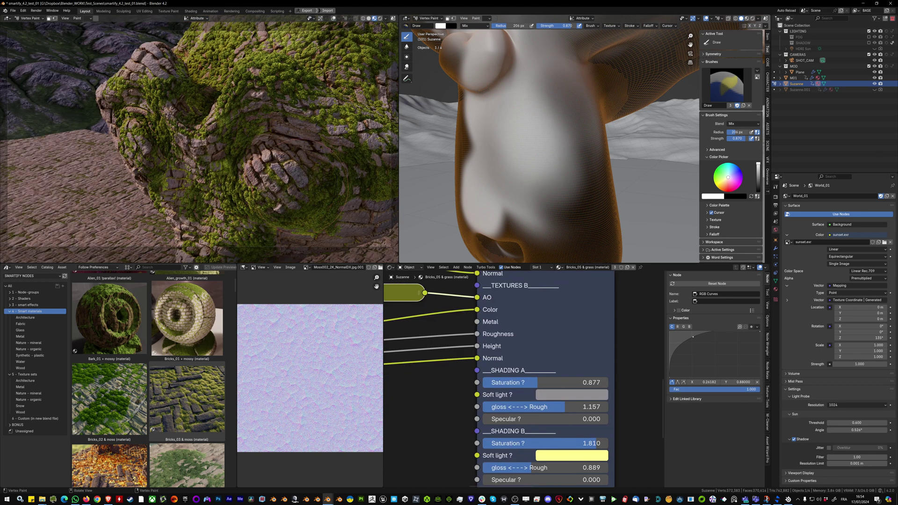
pyautogui.moveTo(299, 186); pyautogui.dragTo(272, 180, button='middle')
pyautogui.moveTo(196, 173)
pyautogui.mouseDown()
pyautogui.moveTo(190, 170)
pyautogui.moveTo(203, 175)
pyautogui.moveTo(206, 208)
pyautogui.mouseUp()
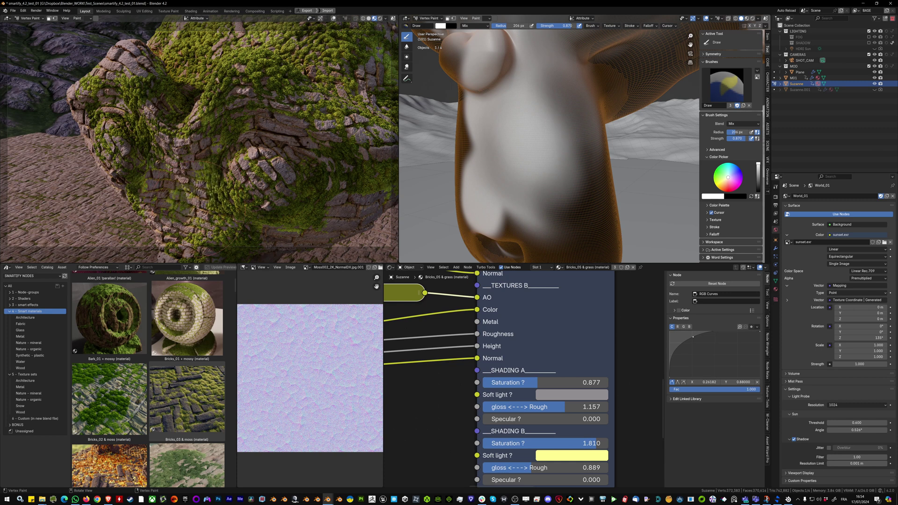
pyautogui.scroll(3, 200, 217)
pyautogui.moveTo(169, 192); pyautogui.dragTo(211, 182, button='middle')
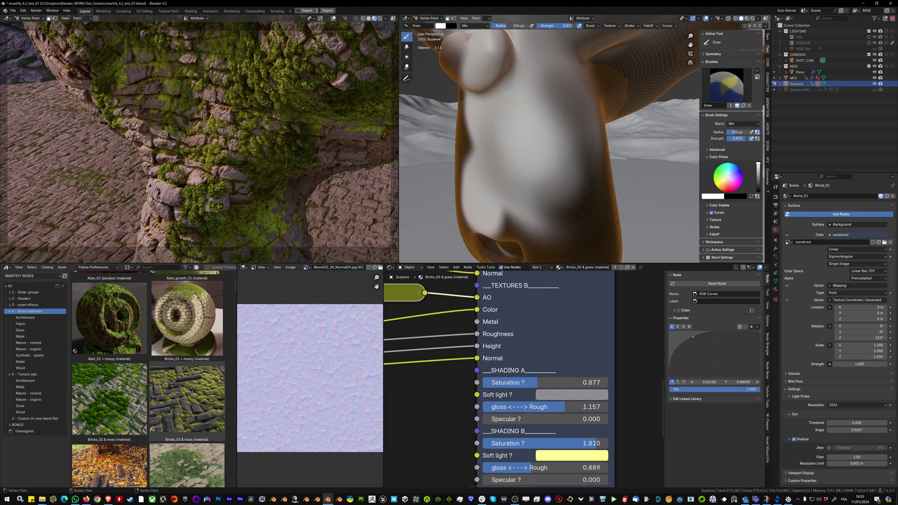
# - Raise the Texture_mixer's Shading B gloss-to-rough value to make the moss rougher
pyautogui.moveTo(216, 141); pyautogui.dragTo(222, 127, button='middle')
pyautogui.moveTo(545, 429); pyautogui.dragTo(541, 396, button='middle')
pyautogui.keyDown('ctrl'); pyautogui.moveTo(538, 397); pyautogui.dragTo(535, 405, button='middle'); pyautogui.keyUp('ctrl')
pyautogui.moveTo(527, 434); pyautogui.dragTo(562, 438)
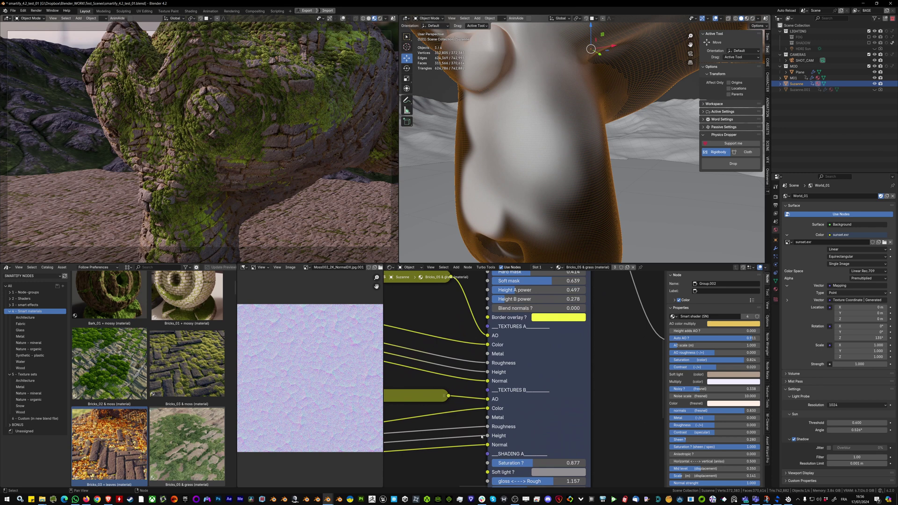
# - Cut the VERTEX COLOR link to the Texture_mixer's MASK input and move the VERTEX COLOR node closer to the mixer
pyautogui.moveTo(499, 379); pyautogui.dragTo(483, 486, button='middle')
pyautogui.keyDown('ctrl'); pyautogui.moveTo(501, 395); pyautogui.dragTo(501, 354, button='middle'); pyautogui.keyUp('ctrl')
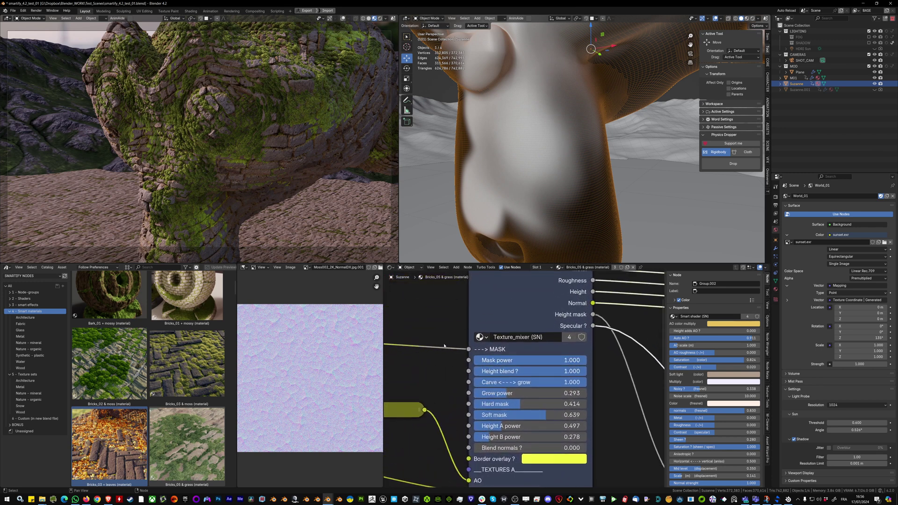
pyautogui.scroll(-1, 449, 348)
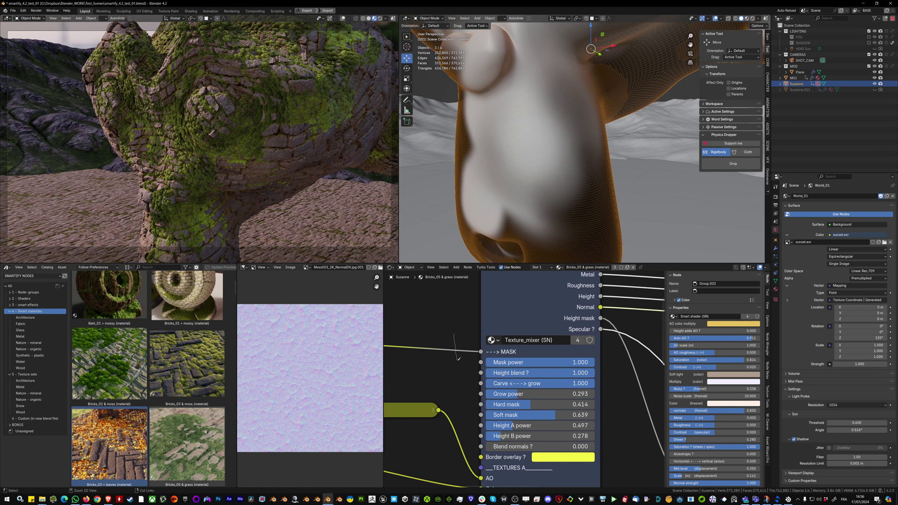
pyautogui.keyDown('ctrl'); pyautogui.moveTo(456, 361); pyautogui.dragTo(457, 363, button='right'); pyautogui.keyUp('ctrl')
pyautogui.scroll(-2, 457, 363)
pyautogui.moveTo(456, 363); pyautogui.dragTo(514, 369, button='middle')
pyautogui.moveTo(440, 347); pyautogui.dragTo(484, 351)
pyautogui.scroll(2, 488, 356)
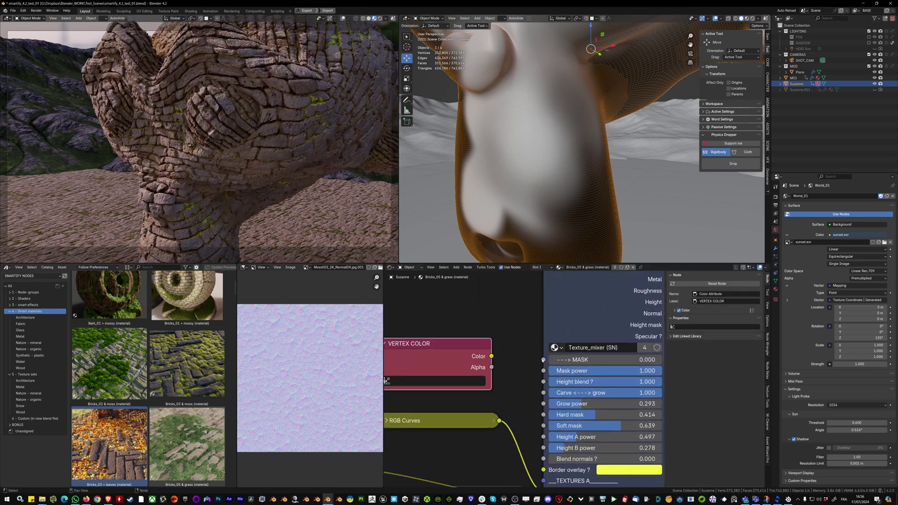
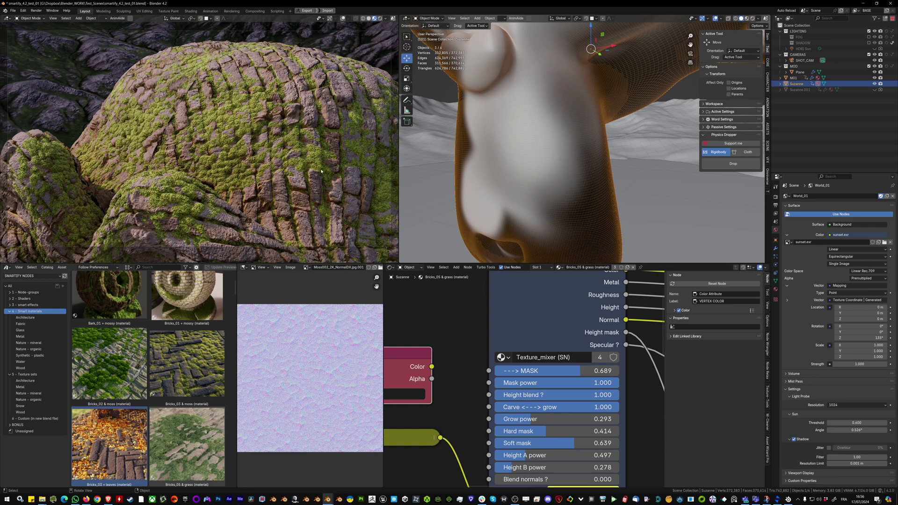
# - Set the Texture_mixer's Carve/grow to 1.000 and MASK to 0.864 to test how moss grows in the brick cavities
pyautogui.keyDown('shift'); pyautogui.moveTo(327, 185); pyautogui.dragTo(247, 147, button='middle'); pyautogui.keyUp('shift')
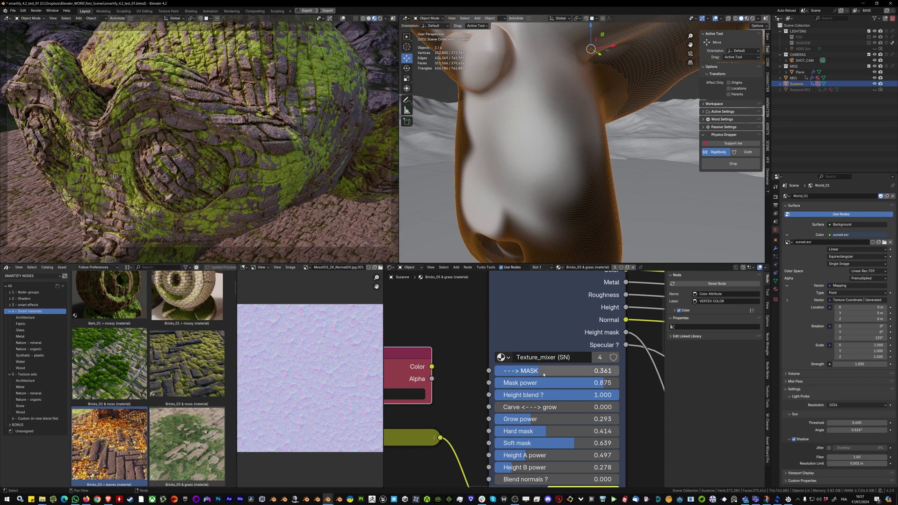
pyautogui.moveTo(544, 374)
pyautogui.moveTo(541, 373); pyautogui.dragTo(539, 373)
pyautogui.moveTo(496, 407); pyautogui.dragTo(618, 407)
pyautogui.moveTo(538, 371); pyautogui.dragTo(581, 362)
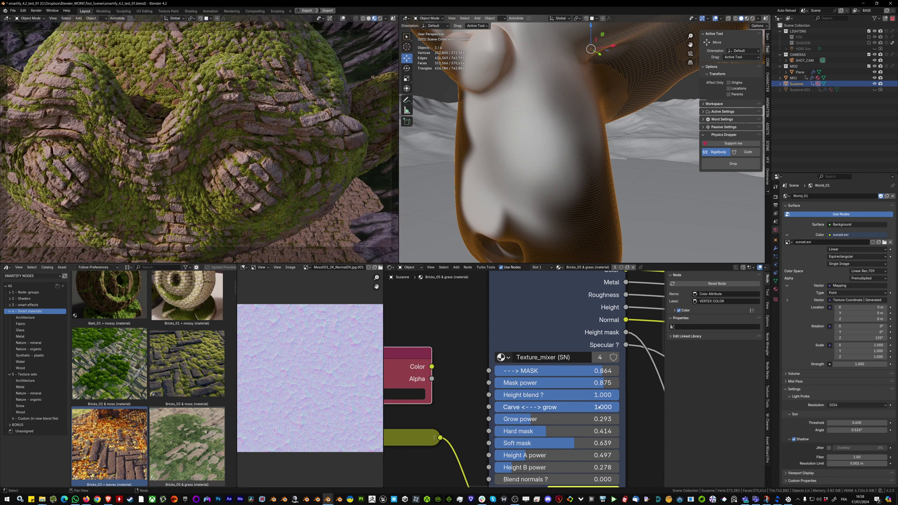
# - Set the Texture_mixer's Carve/grow to 0.000 and MASK to 0.461 to spread the moss over the raised bricks
pyautogui.moveTo(608, 407); pyautogui.dragTo(495, 406)
pyautogui.moveTo(573, 370); pyautogui.dragTo(536, 370)
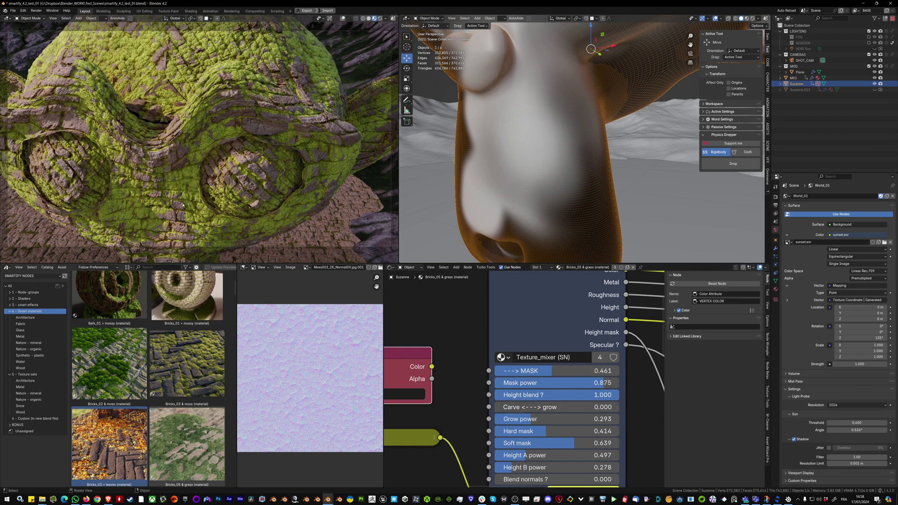
# - Preview the Texture_mixer's Height mask output on Suzanne and vary MASK, including 0.325, to check the black-and-white blend
pyautogui.scroll(-12, 559, 326)
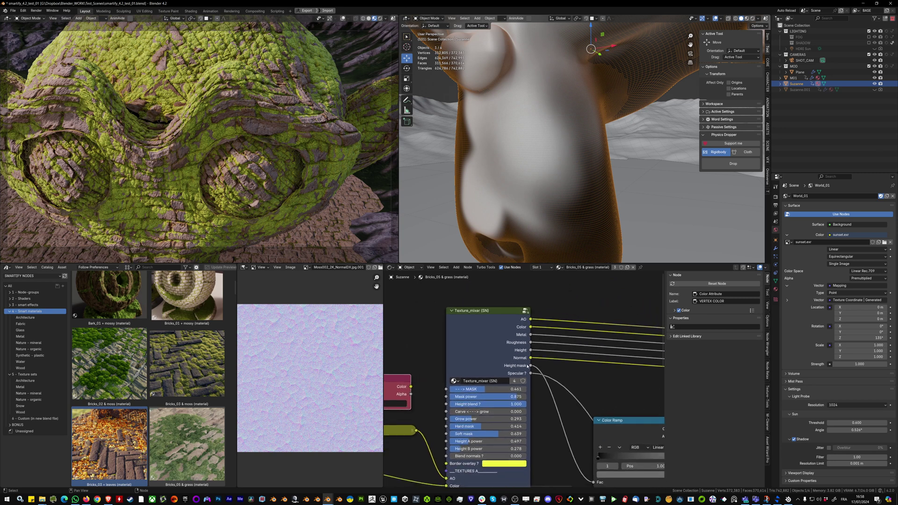
pyautogui.keyDown('ctrl'); pyautogui.keyDown('shift'); pyautogui.click(437, 376); pyautogui.keyUp('shift'); pyautogui.keyUp('ctrl')
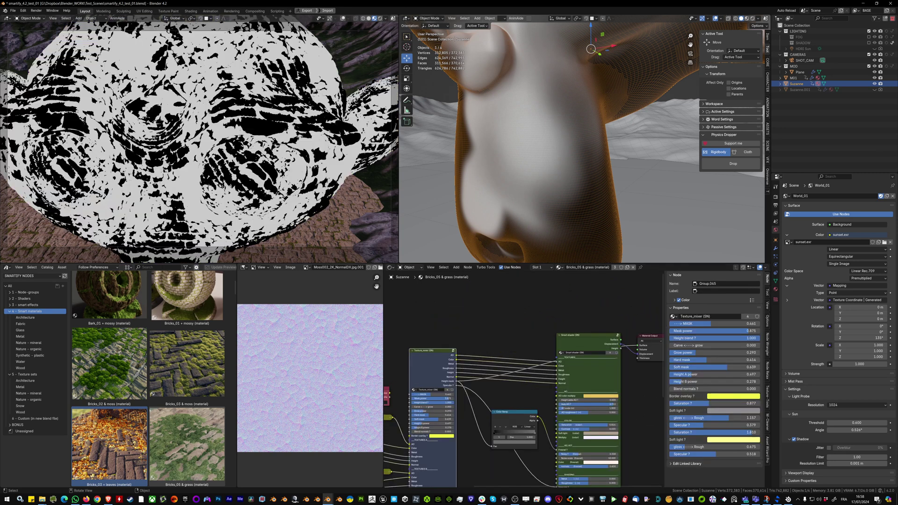
pyautogui.moveTo(201, 141); pyautogui.dragTo(248, 139, button='middle')
pyautogui.moveTo(465, 380)
pyautogui.mouseDown()
pyautogui.moveTo(516, 380)
pyautogui.moveTo(444, 379)
pyautogui.moveTo(456, 379)
pyautogui.mouseUp()
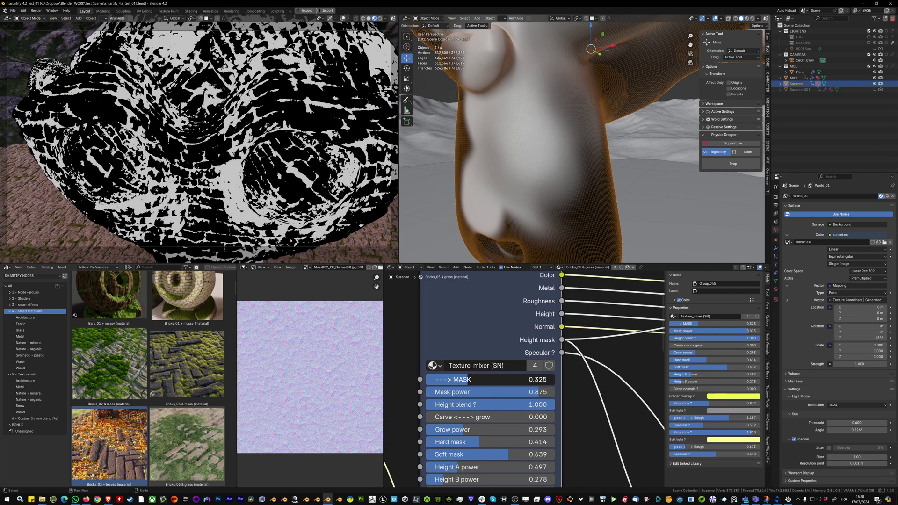
pyautogui.moveTo(513, 379)
pyautogui.mouseDown()
pyautogui.moveTo(527, 379)
pyautogui.moveTo(501, 380)
pyautogui.moveTo(520, 380)
pyautogui.mouseUp()
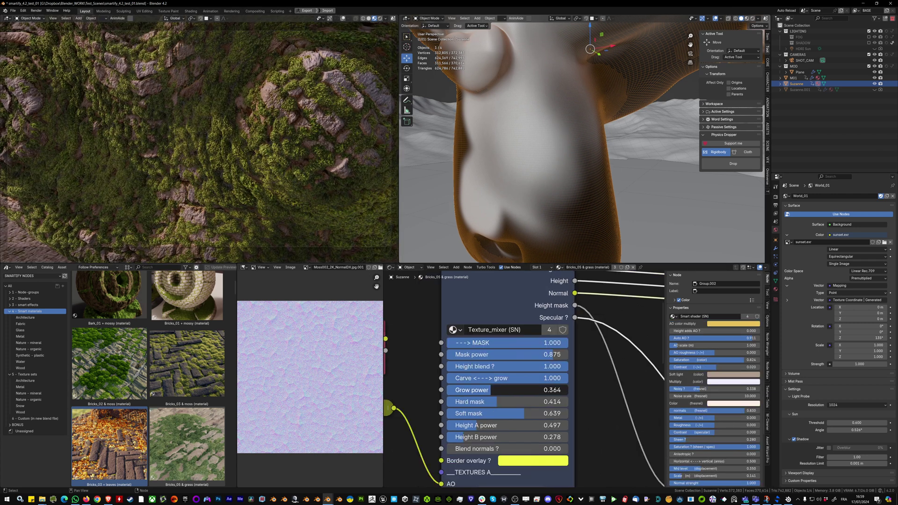
# - Lower the Texture_mixer's MASK to 0.486 and raise Grow power to 0.939 to test how the moss spreads
pyautogui.moveTo(490, 390); pyautogui.dragTo(509, 390)
pyautogui.moveTo(223, 162); pyautogui.dragTo(187, 119, button='middle')
pyautogui.moveTo(566, 343); pyautogui.dragTo(506, 343)
pyautogui.moveTo(509, 389); pyautogui.dragTo(541, 389)
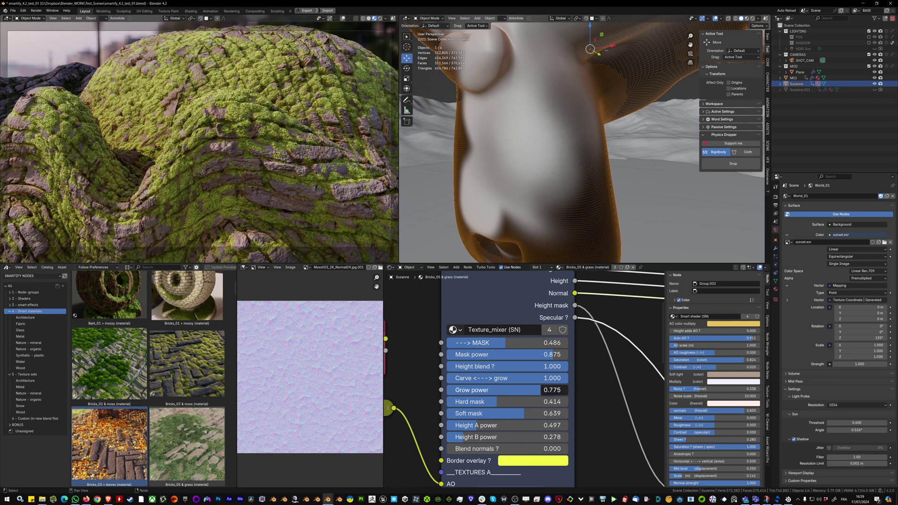
pyautogui.moveTo(567, 389); pyautogui.dragTo(560, 390)
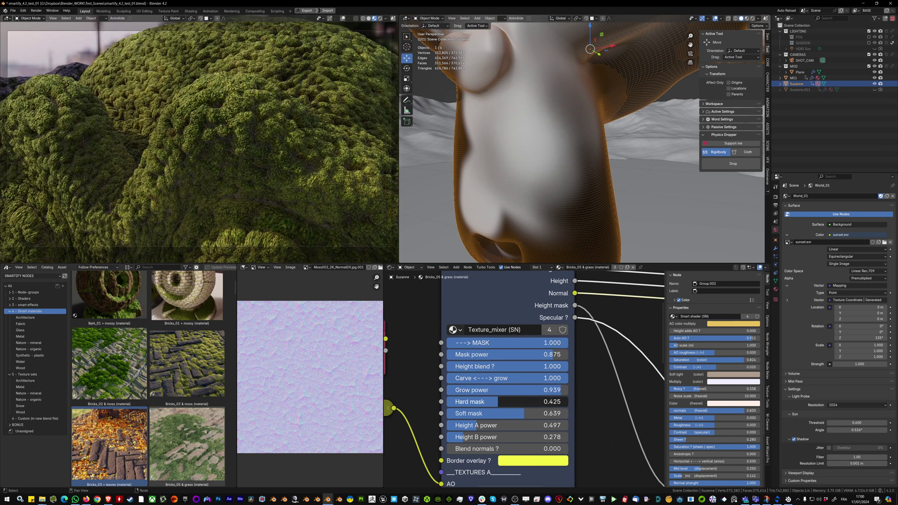
# - Set the Texture_mixer's MASK to 0.304, Hard mask to 0.532 and Soft mask to 0.654 to adjust the moss edges
pyautogui.moveTo(498, 402); pyautogui.dragTo(505, 401)
pyautogui.moveTo(566, 342); pyautogui.dragTo(483, 342)
pyautogui.moveTo(505, 401); pyautogui.dragTo(509, 401)
pyautogui.moveTo(509, 402); pyautogui.dragTo(537, 409)
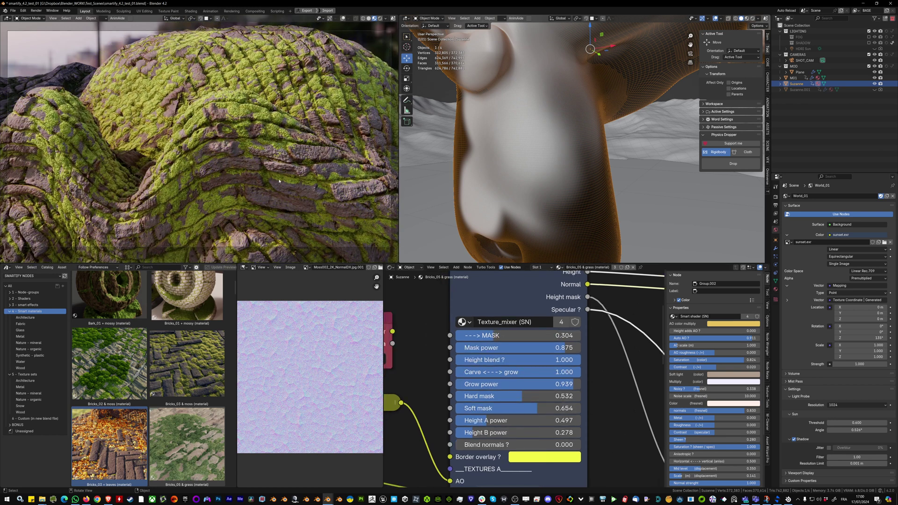
# - Set the Texture_mixer's Grow power to 0.868, Height A power to 0.526 and Height B power to 0.464
pyautogui.moveTo(491, 384); pyautogui.dragTo(482, 384)
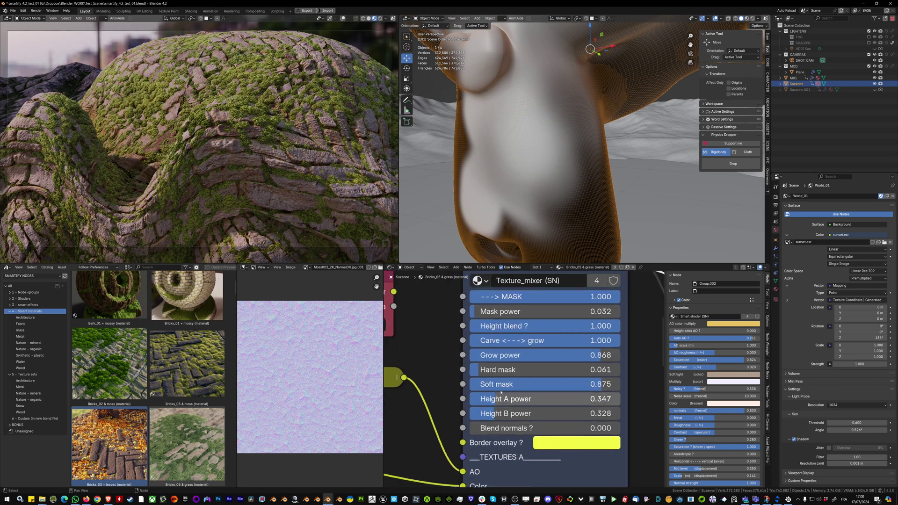
pyautogui.moveTo(500, 391); pyautogui.dragTo(503, 389, button='middle')
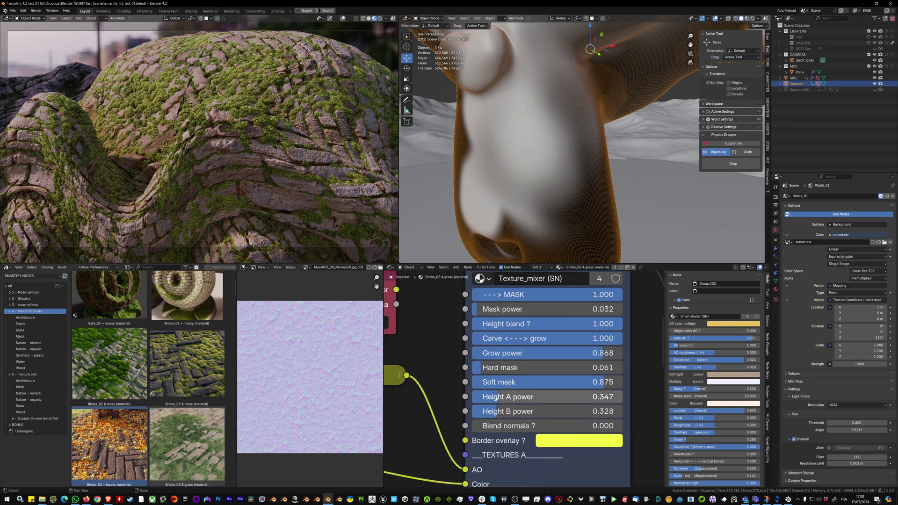
pyautogui.moveTo(497, 414); pyautogui.dragTo(500, 396)
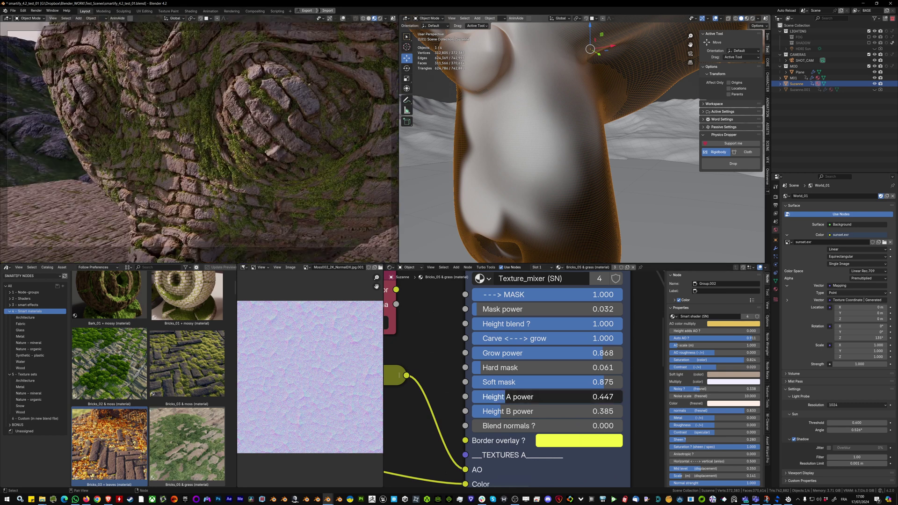
pyautogui.moveTo(498, 411); pyautogui.dragTo(518, 400)
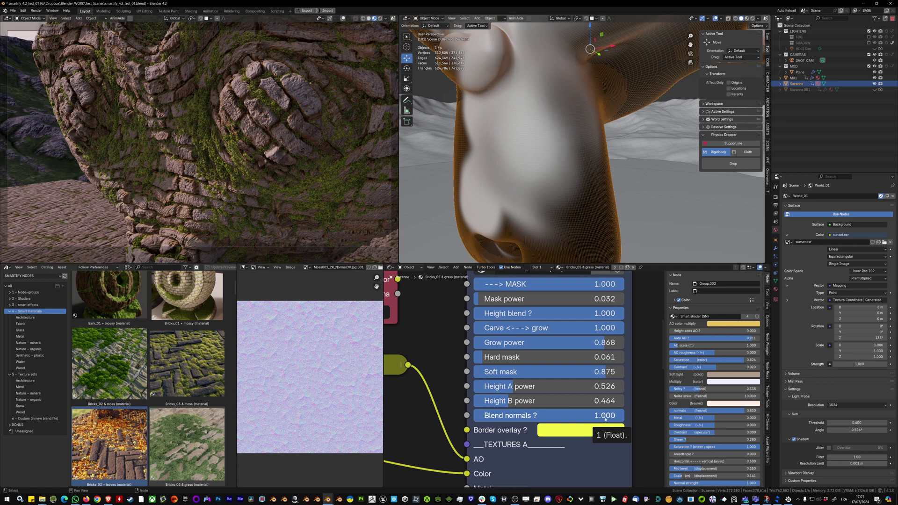
# - Compare the brick and moss relief around Suzanne's eye and set the Texture_mixer's Blend normals to 0.000
pyautogui.moveTo(226, 177); pyautogui.dragTo(184, 157, button='middle')
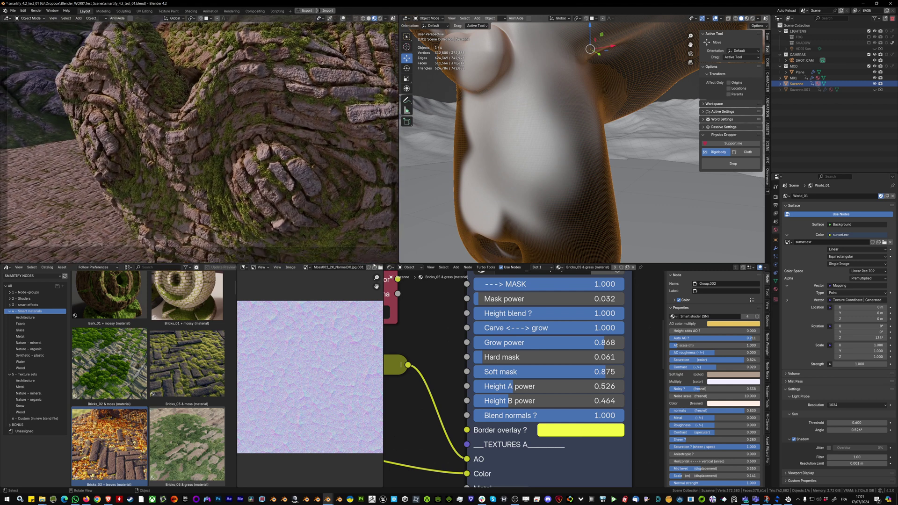
pyautogui.moveTo(595, 415); pyautogui.dragTo(472, 415)
pyautogui.moveTo(272, 189); pyautogui.dragTo(271, 169, button='middle')
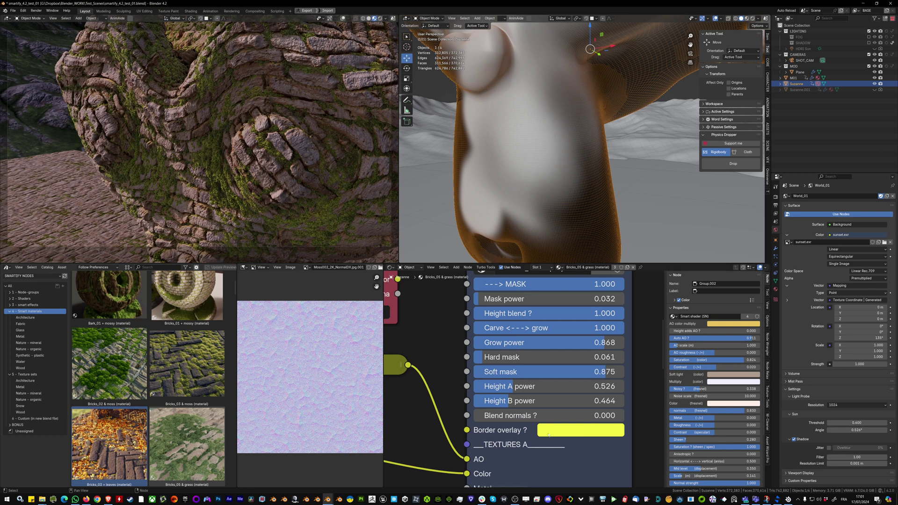
# - Adjust the hue and brightness of the Texture_mixer's Border overlay color to tint the moss edges
pyautogui.moveTo(546, 421); pyautogui.dragTo(543, 386, button='middle')
pyautogui.scroll(-1, 543, 385)
pyautogui.click(551, 394)
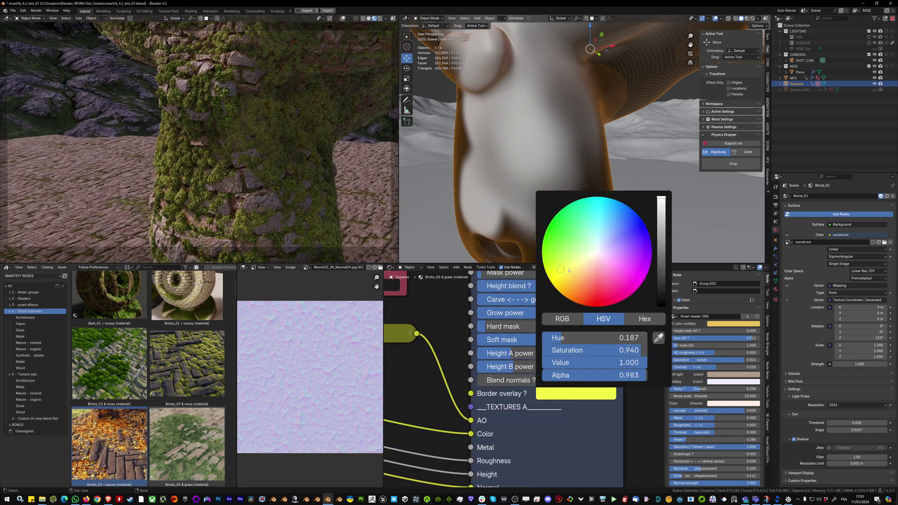
pyautogui.moveTo(569, 270); pyautogui.dragTo(592, 291)
pyautogui.moveTo(658, 220); pyautogui.dragTo(660, 216)
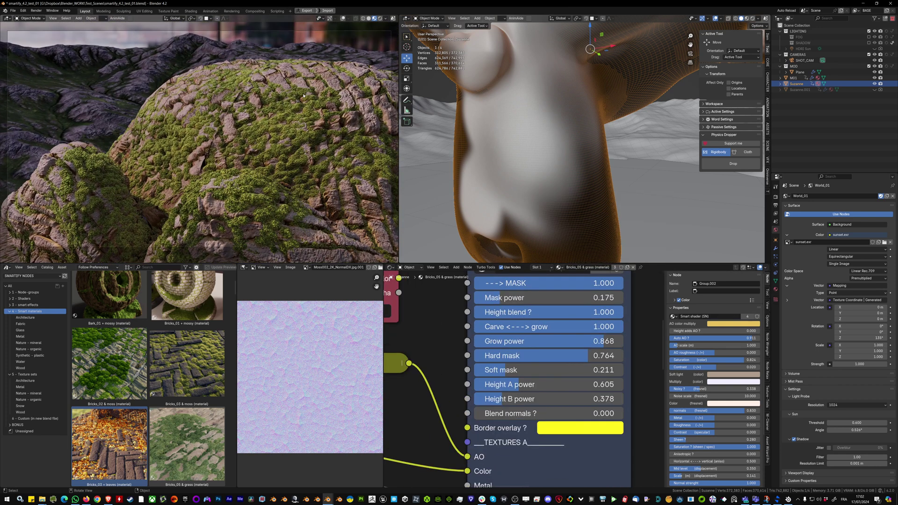
pyautogui.click(546, 428)
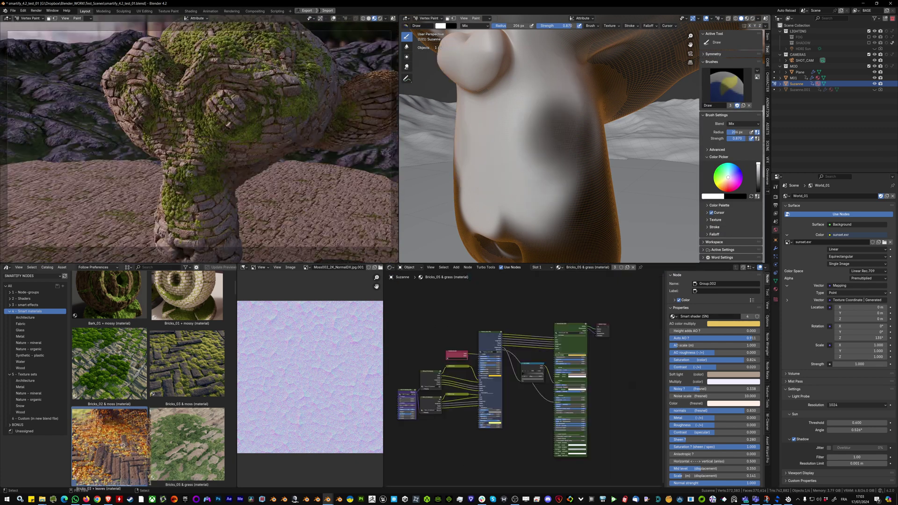
# - Apply the Bricks_03 + leaves material to Suzanne and move its Dead_leaves effect node closer to the Lite smart shader
pyautogui.moveTo(123, 446); pyautogui.dragTo(224, 148)
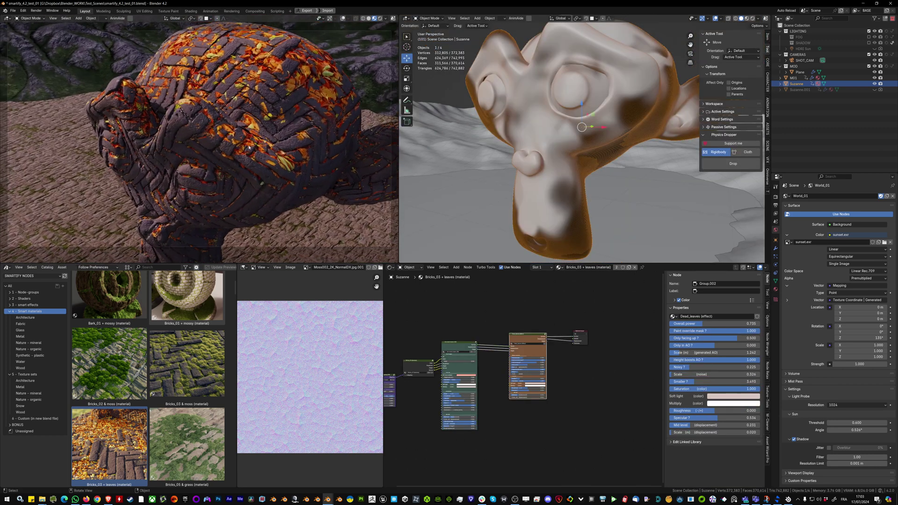
pyautogui.moveTo(249, 146); pyautogui.dragTo(300, 208, button='middle')
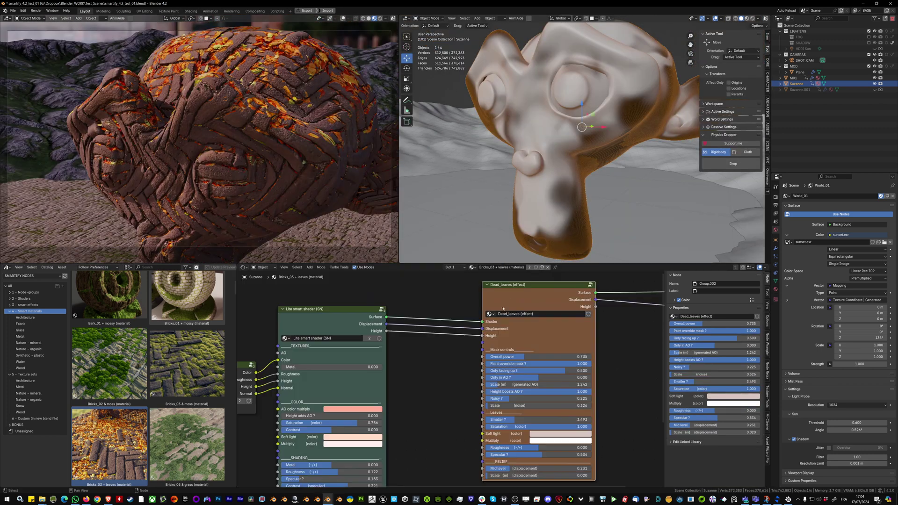
pyautogui.moveTo(514, 299); pyautogui.dragTo(449, 293)
pyautogui.scroll(-2, 450, 294)
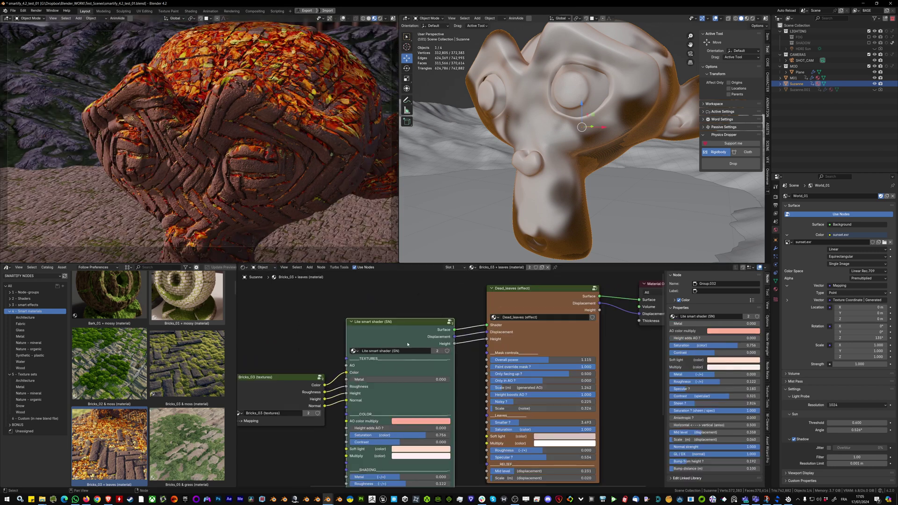
# - Reposition the Lite smart shader and the Bricks_03 (textures) group to lay out the brick part of the material
pyautogui.moveTo(407, 344); pyautogui.dragTo(416, 343)
pyautogui.scroll(-1, 314, 381)
pyautogui.moveTo(314, 381); pyautogui.dragTo(371, 359, button='middle')
pyautogui.scroll(1, 371, 358)
pyautogui.moveTo(340, 373); pyautogui.dragTo(335, 358)
pyautogui.scroll(3, 339, 374)
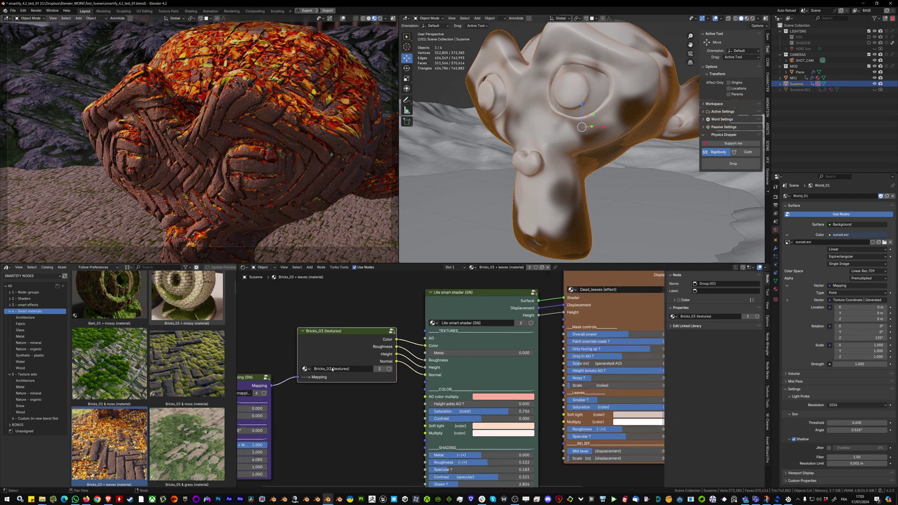
pyautogui.scroll(-5, 348, 346)
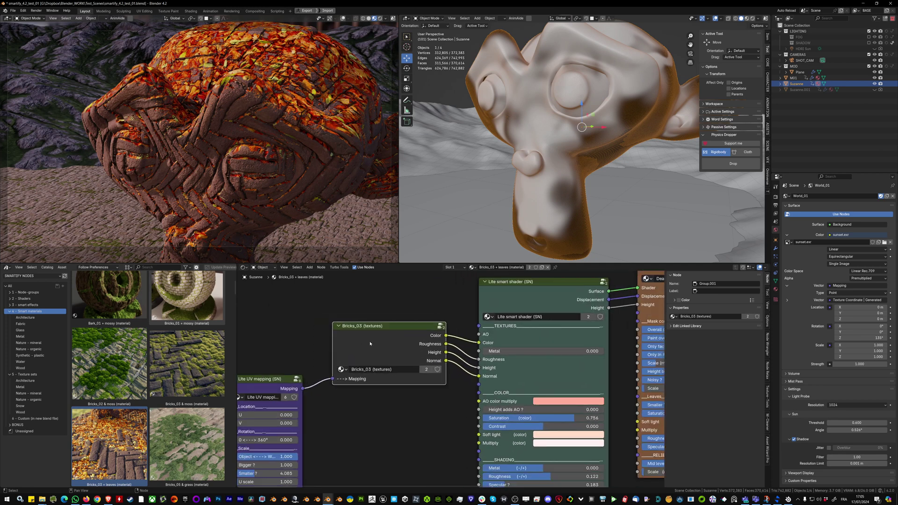
# - Move the Lite UV mapping node beside the Bricks_03 (textures) group and review its location, rotation and scale settings
pyautogui.scroll(1, 366, 341)
pyautogui.moveTo(366, 341); pyautogui.dragTo(405, 333, button='middle')
pyautogui.scroll(1, 271, 375)
pyautogui.moveTo(272, 375); pyautogui.dragTo(301, 340, button='middle')
pyautogui.moveTo(300, 339); pyautogui.dragTo(301, 301)
pyautogui.scroll(1, 342, 397)
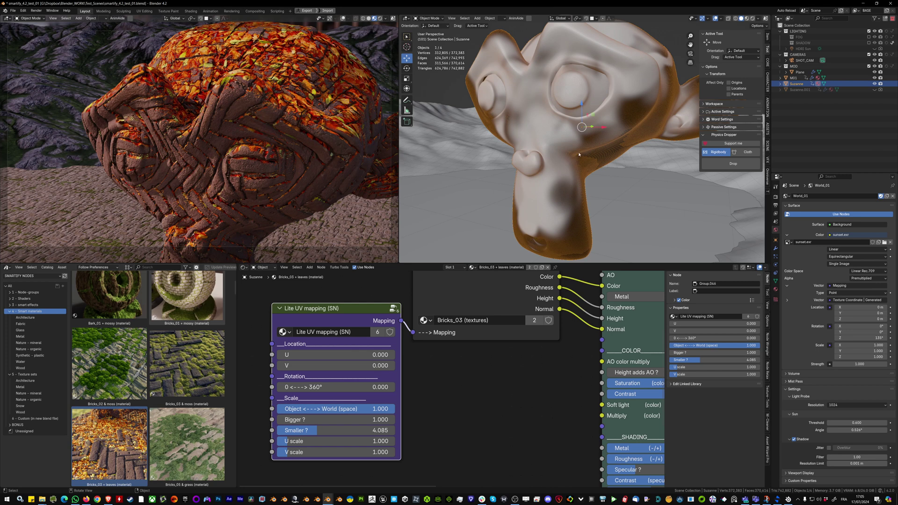
pyautogui.click(433, 309)
pyautogui.scroll(1, 433, 309)
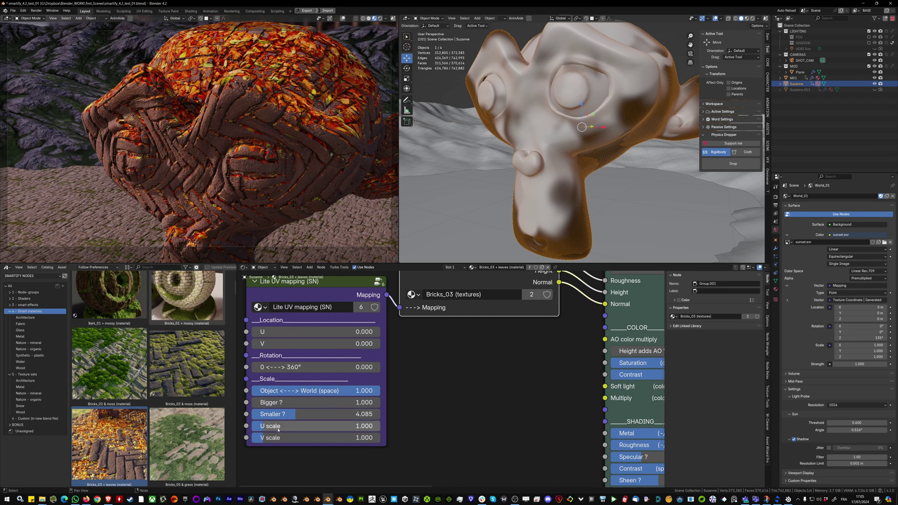
pyautogui.scroll(-1, 367, 367)
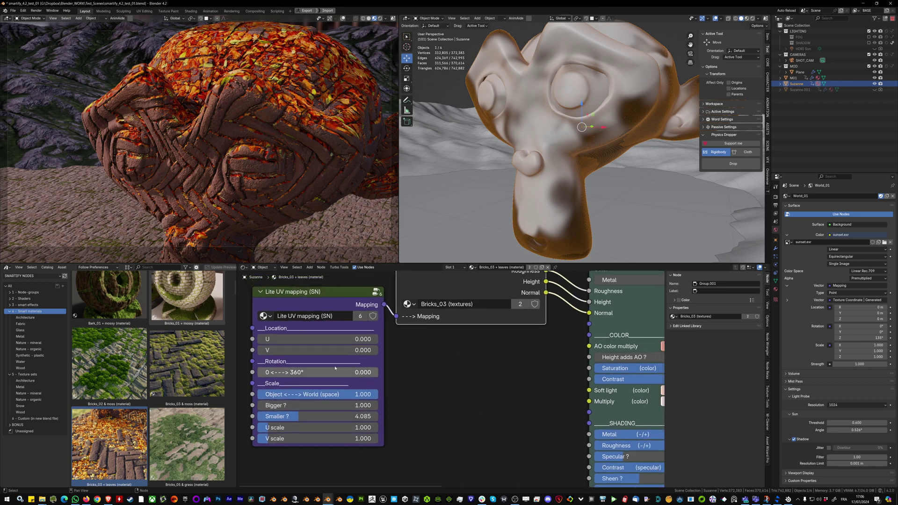
pyautogui.moveTo(366, 309)
pyautogui.mouseDown()
pyautogui.moveTo(372, 313)
pyautogui.moveTo(351, 315)
pyautogui.mouseUp()
# - Set the Dead_leaves effect's Overall power to 0.837 to thin out the leaves on Suzanne
pyautogui.scroll(-1, 377, 325)
pyautogui.scroll(-1, 378, 325)
pyautogui.scroll(-2, 425, 365)
pyautogui.moveTo(478, 368); pyautogui.dragTo(288, 422, button='middle')
pyautogui.scroll(2, 405, 317)
pyautogui.moveTo(410, 307)
pyautogui.mouseDown()
pyautogui.moveTo(405, 316)
pyautogui.moveTo(406, 305)
pyautogui.mouseUp()
pyautogui.moveTo(565, 286); pyautogui.dragTo(423, 315, button='middle')
pyautogui.scroll(-1, 424, 316)
pyautogui.moveTo(427, 306)
pyautogui.mouseDown()
pyautogui.moveTo(435, 307)
pyautogui.moveTo(426, 301)
pyautogui.mouseUp()
pyautogui.moveTo(437, 367); pyautogui.dragTo(431, 318, button='middle')
pyautogui.scroll(1, 431, 318)
pyautogui.moveTo(431, 318)
pyautogui.mouseDown()
pyautogui.moveTo(444, 319)
pyautogui.moveTo(413, 319)
pyautogui.mouseUp()
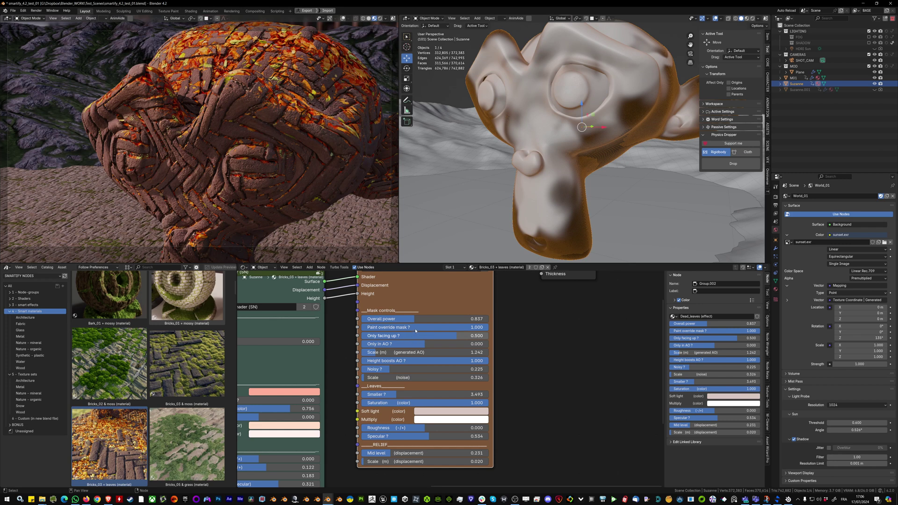
# - Examine the masks, mixers and shader inside the Dead_leaves effect group and expand the Node-groups asset catalog
pyautogui.scroll(1, 451, 326)
pyautogui.moveTo(469, 325); pyautogui.dragTo(341, 325)
pyautogui.scroll(-2, 439, 338)
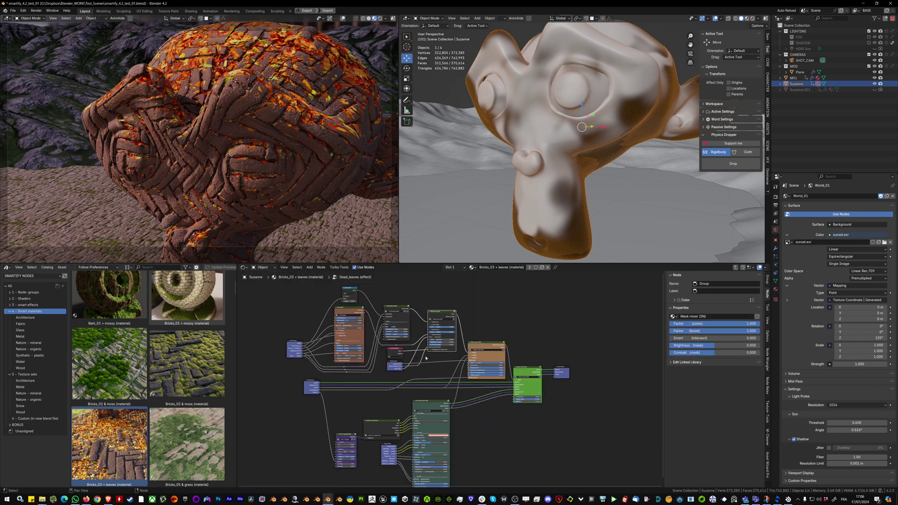
pyautogui.hotkey('ctrl', 'Tab')
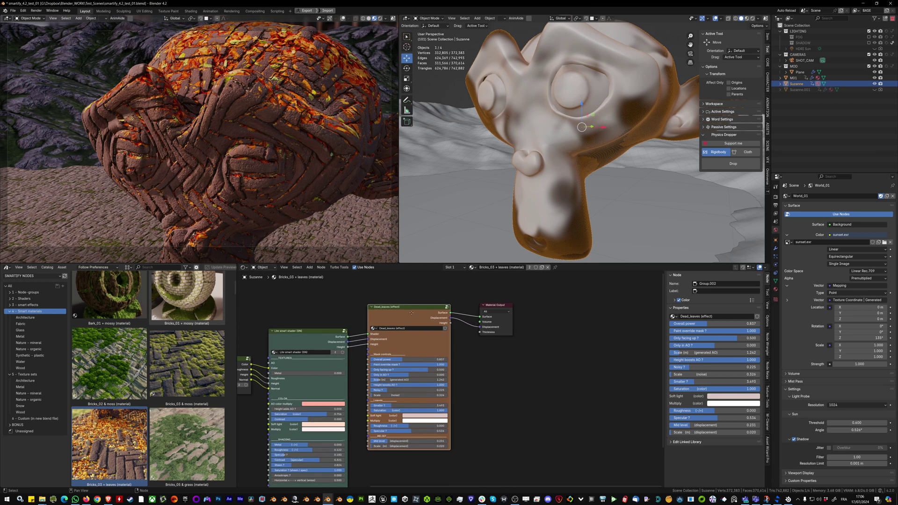
pyautogui.press('Tab')
pyautogui.scroll(-2, 456, 356)
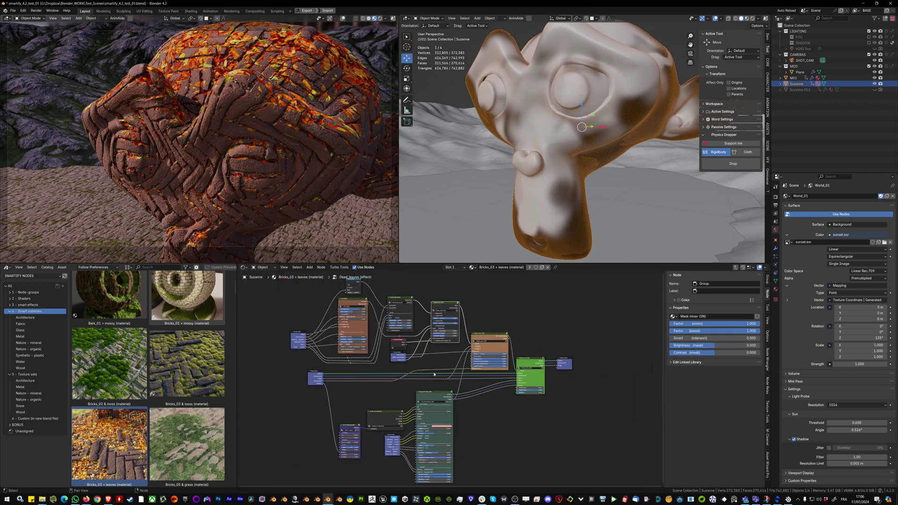
pyautogui.scroll(3, 438, 310)
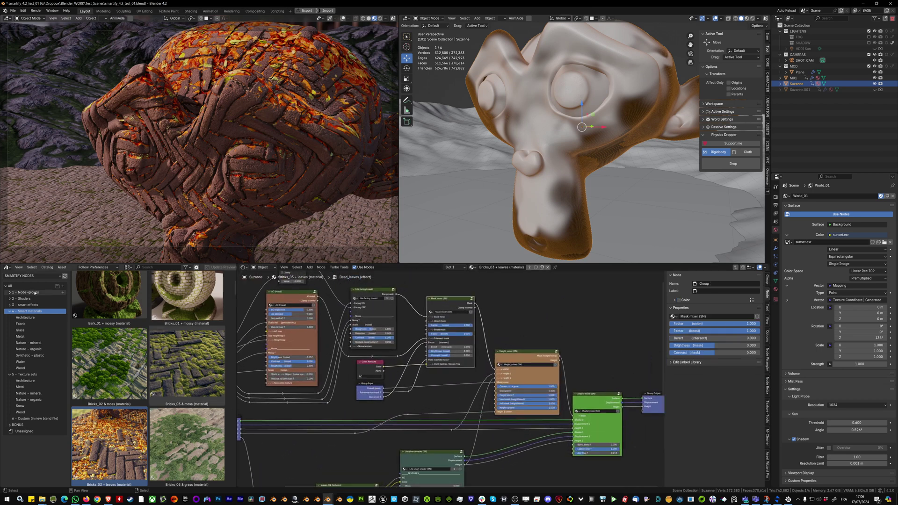
pyautogui.click(10, 292)
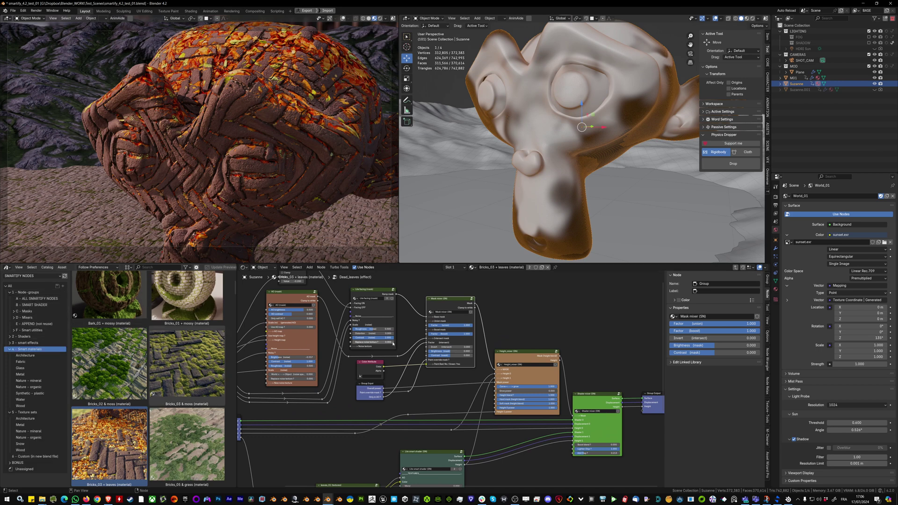
# - Preview the Height_mixer's Mask (height blend) output on Suzanne and return to the main material's node tree
pyautogui.scroll(5, 584, 377)
pyautogui.moveTo(455, 330); pyautogui.dragTo(454, 336)
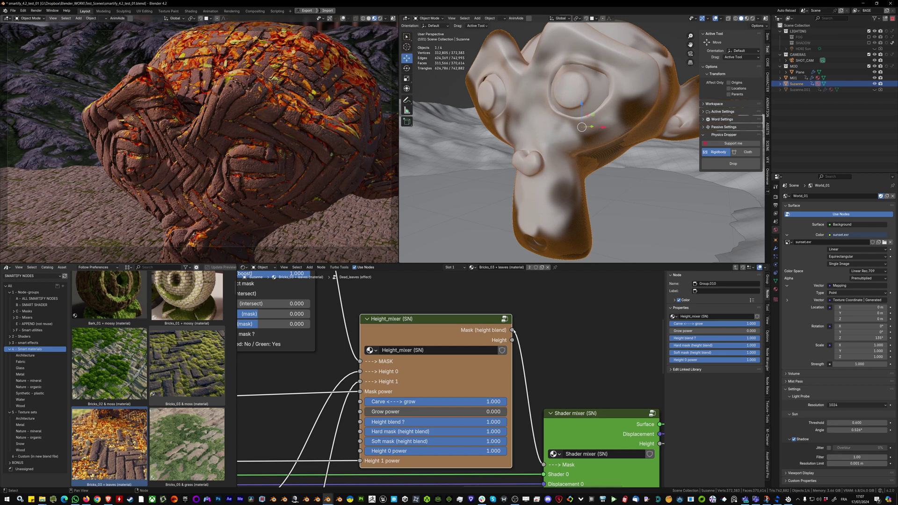
pyautogui.keyDown('ctrl'); pyautogui.keyDown('shift'); pyautogui.click(469, 332); pyautogui.keyUp('shift'); pyautogui.keyUp('ctrl')
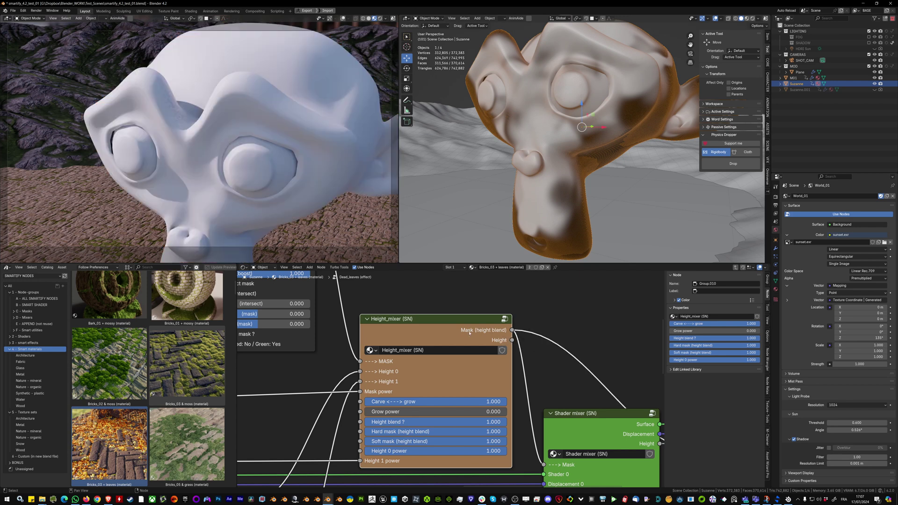
pyautogui.moveTo(414, 329); pyautogui.dragTo(411, 328)
pyautogui.moveTo(508, 330); pyautogui.dragTo(492, 330, button='middle')
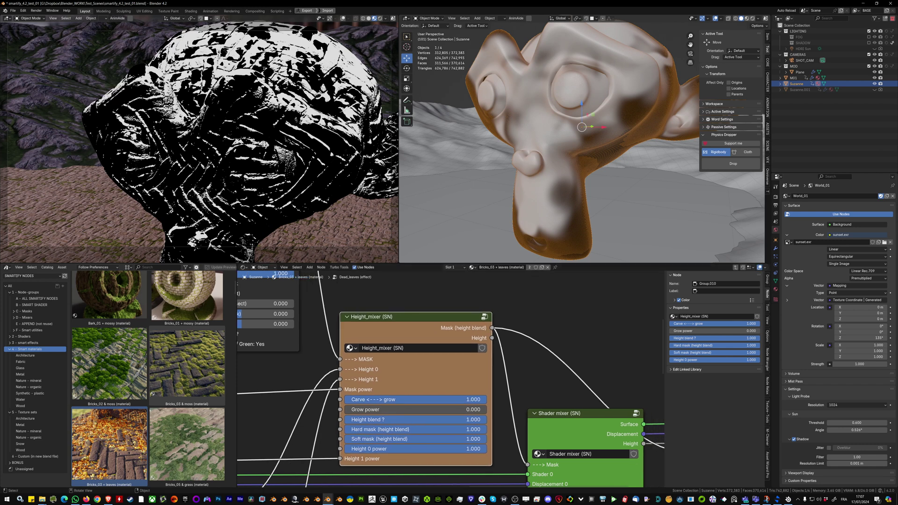
pyautogui.keyDown('shift'); pyautogui.moveTo(171, 211); pyautogui.dragTo(173, 240, button='middle'); pyautogui.keyUp('shift')
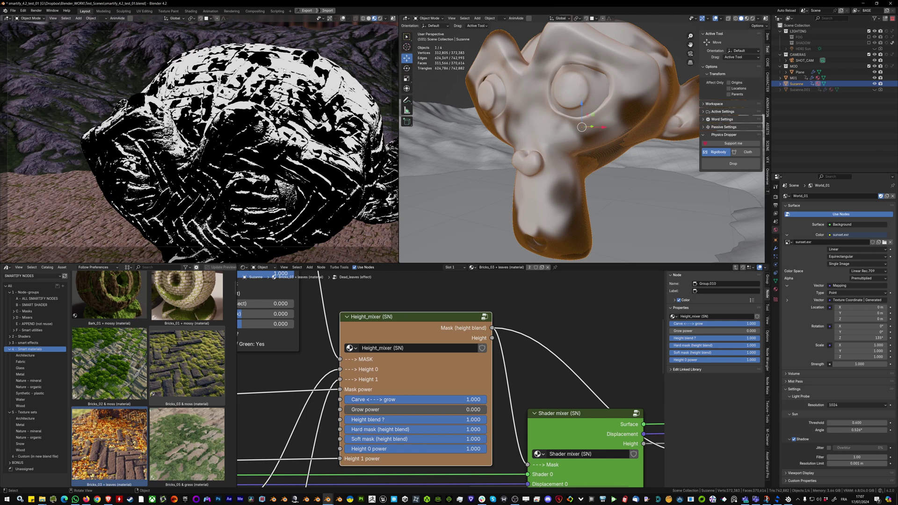
pyautogui.hotkey('ctrl', 'Tab')
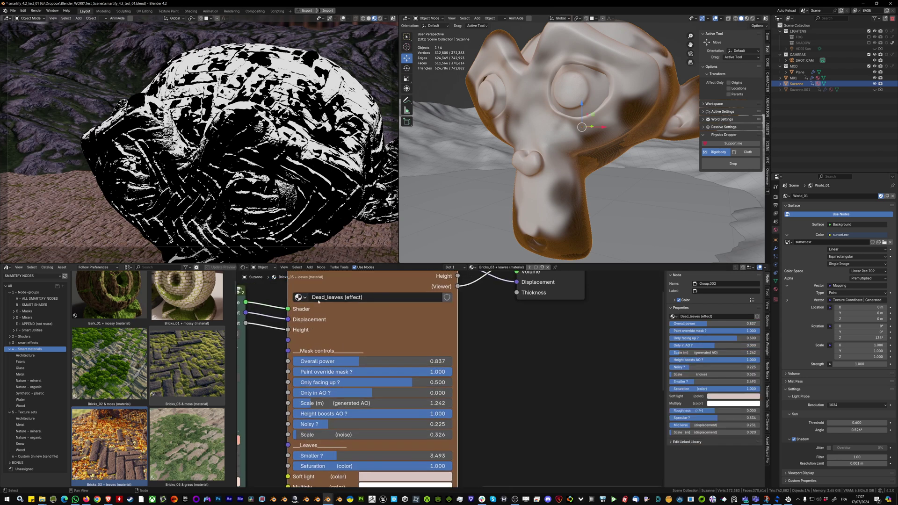
# - Open the Dead_leaves effect group and examine its leaves_01 texture set and the Lite smart shader it feeds
pyautogui.press('Tab')
pyautogui.moveTo(394, 336); pyautogui.dragTo(391, 344, button='middle')
pyautogui.scroll(1, 391, 345)
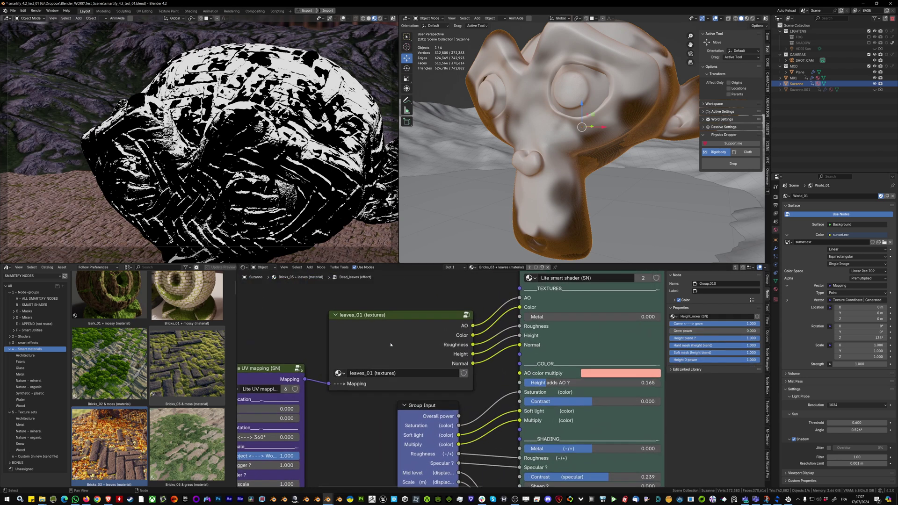
pyautogui.click(392, 344)
pyautogui.scroll(-2, 497, 294)
pyautogui.moveTo(497, 295); pyautogui.dragTo(429, 335, button='middle')
pyautogui.click(462, 306)
pyautogui.scroll(-4, 462, 306)
# - Examine the Shader mixer's mask, shader, displacement and height inputs and its links to the Group Output
pyautogui.moveTo(553, 277); pyautogui.dragTo(399, 432, button='middle')
pyautogui.scroll(5, 559, 406)
pyautogui.moveTo(559, 406); pyautogui.dragTo(497, 372, button='middle')
pyautogui.click(496, 373)
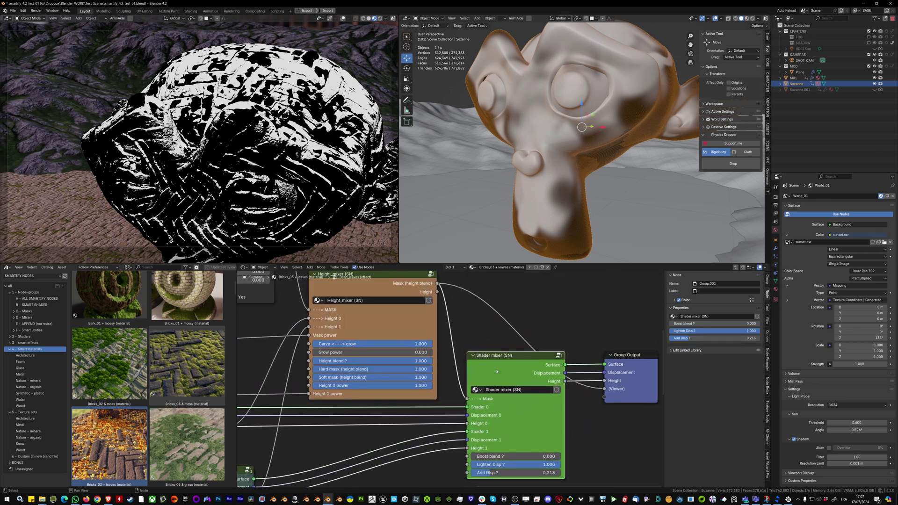
pyautogui.scroll(-4, 467, 407)
pyautogui.scroll(4, 460, 418)
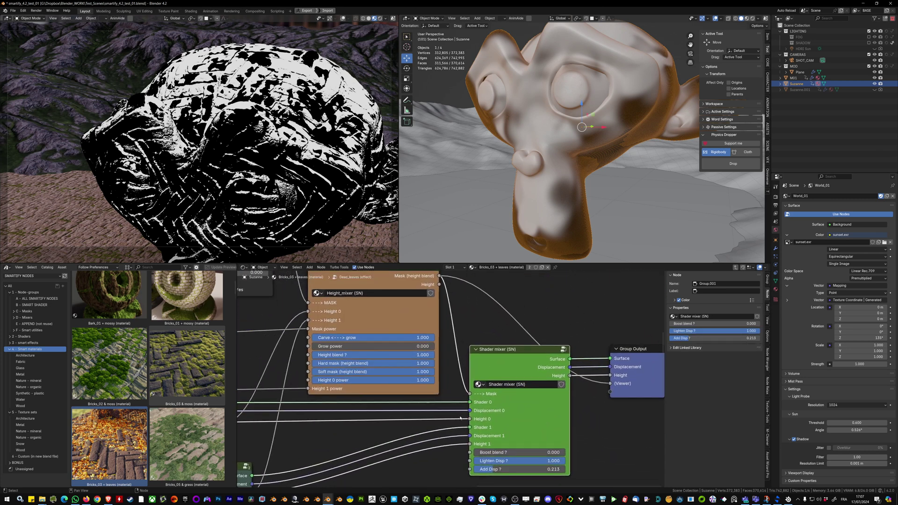
pyautogui.scroll(-1, 452, 384)
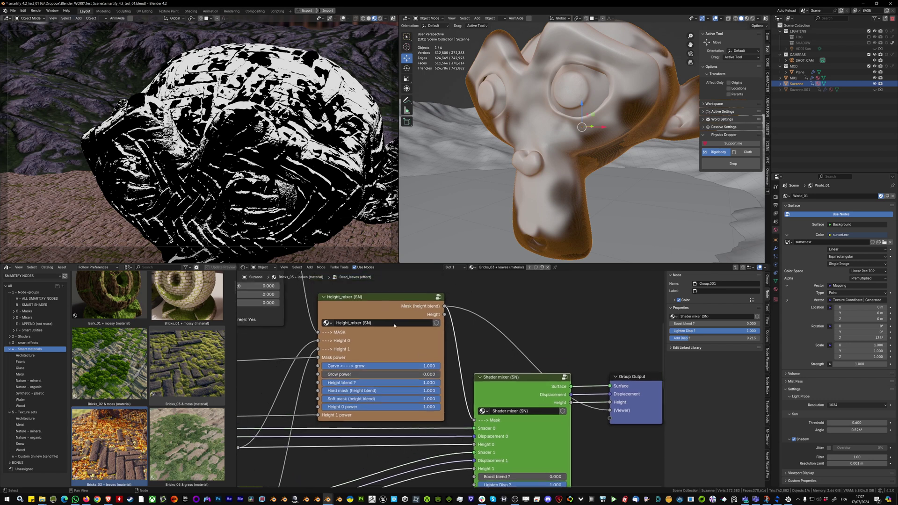
# - Examine the Height_mixer's mask and height inputs and trace the mask back to the Color Attribute node
pyautogui.click(403, 317)
pyautogui.scroll(2, 403, 317)
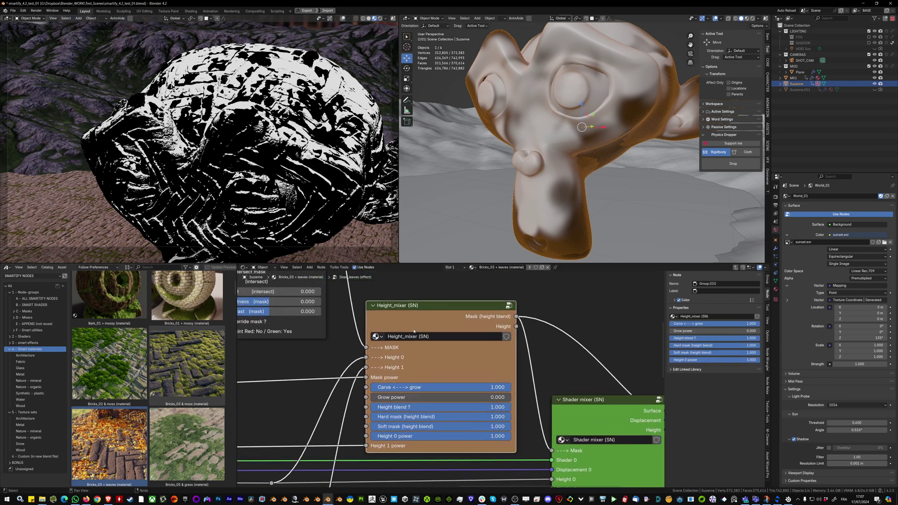
pyautogui.moveTo(374, 361); pyautogui.dragTo(388, 372, button='middle')
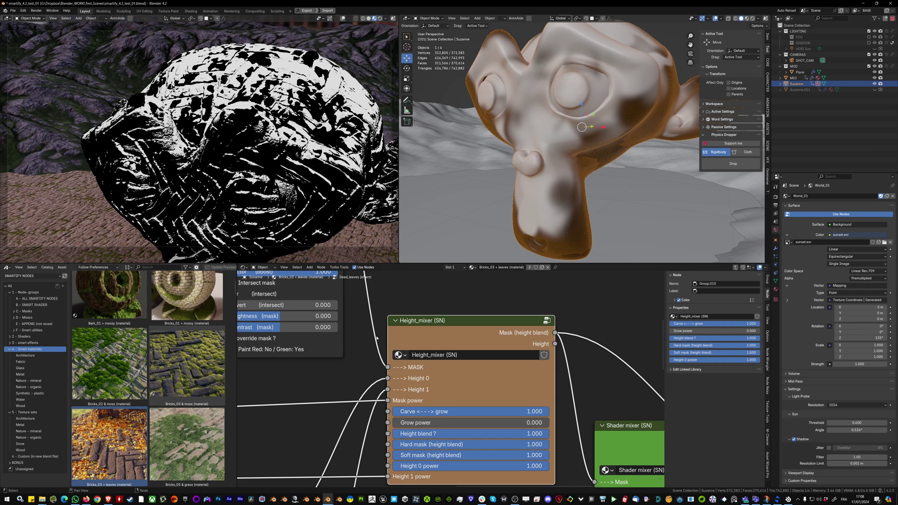
pyautogui.moveTo(388, 367); pyautogui.dragTo(363, 361)
pyautogui.moveTo(483, 367); pyautogui.dragTo(462, 367)
pyautogui.moveTo(364, 361)
pyautogui.mouseDown()
pyautogui.moveTo(382, 368)
pyautogui.moveTo(340, 368)
pyautogui.moveTo(363, 372)
pyautogui.moveTo(355, 374)
pyautogui.mouseUp()
pyautogui.scroll(-5, 520, 381)
pyautogui.scroll(4, 320, 379)
pyautogui.scroll(4, 320, 374)
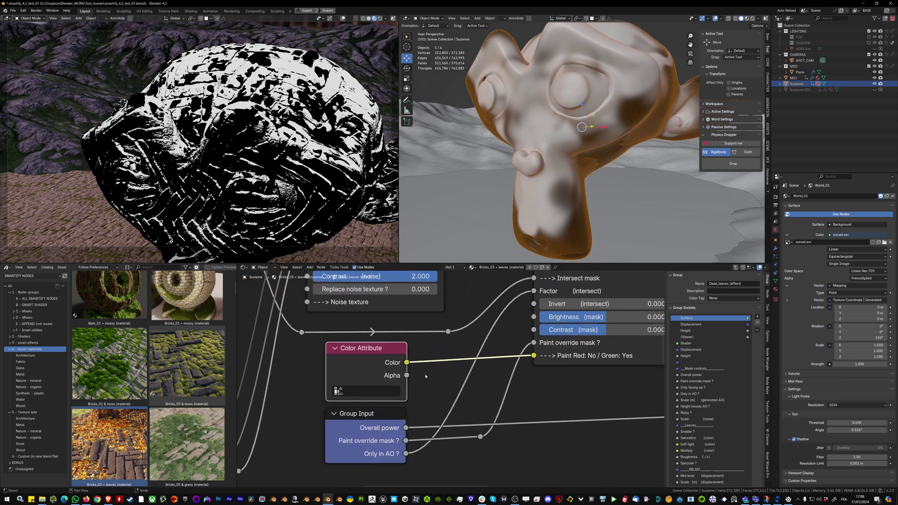
# - Add a second Color Attribute node below the Mask mixer and delete it again
pyautogui.press('F3')
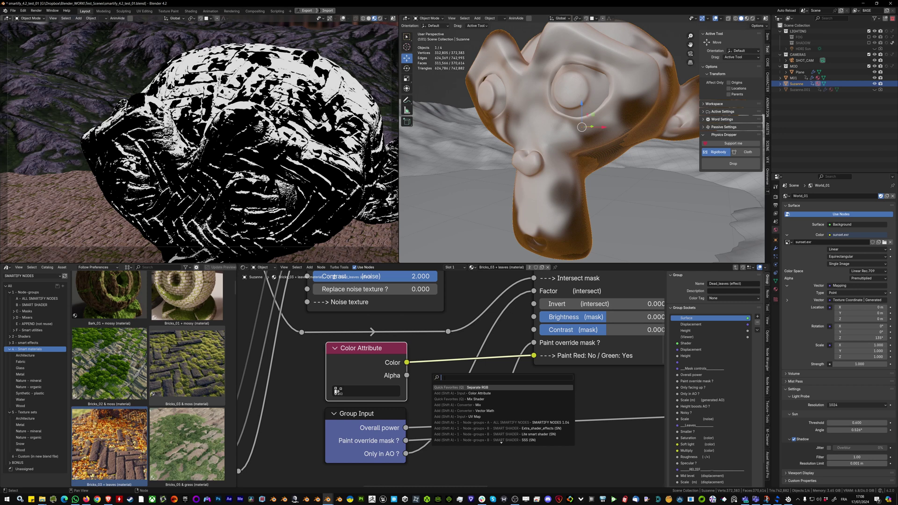
pyautogui.write('color att')
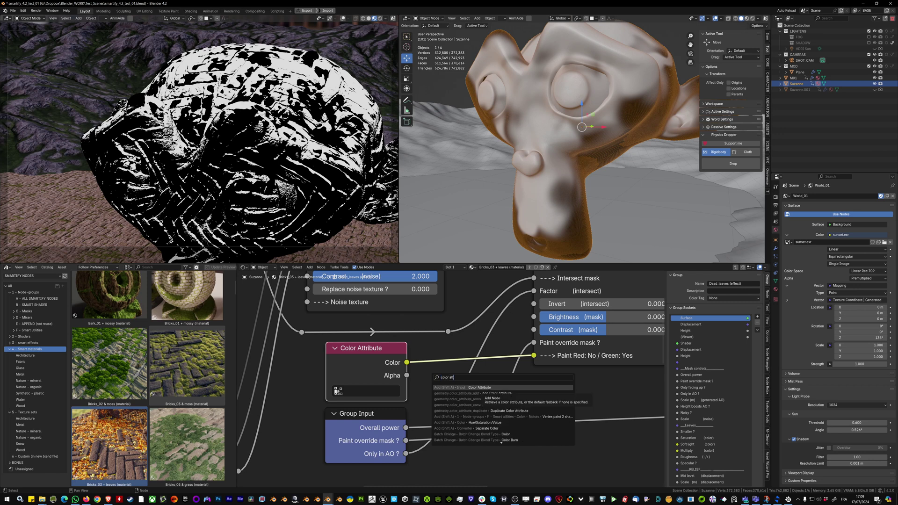
pyautogui.click(483, 387)
pyautogui.scroll(-1, 510, 432)
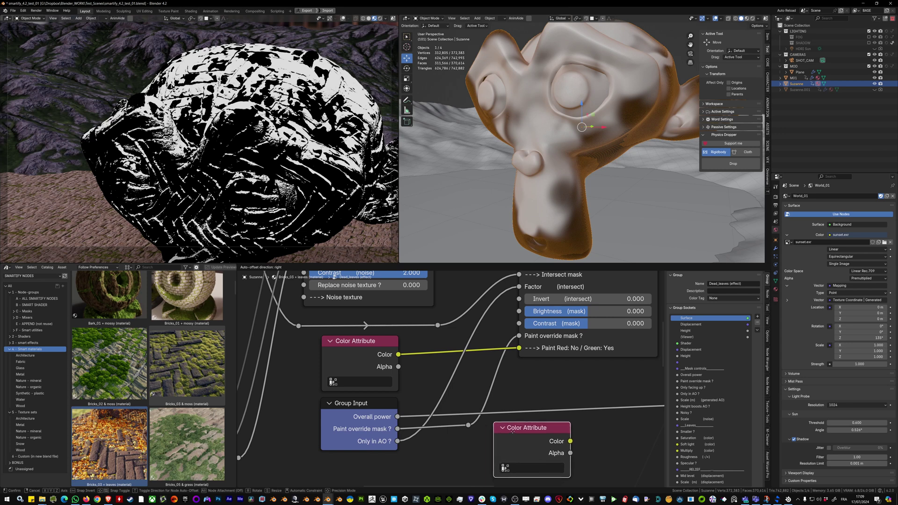
pyautogui.click(512, 436)
pyautogui.press('x')
# - Disconnect the Mask mixer's Paint override mask input and set its value to 0.433
pyautogui.moveTo(542, 350); pyautogui.dragTo(448, 386, button='middle')
pyautogui.scroll(-1, 448, 386)
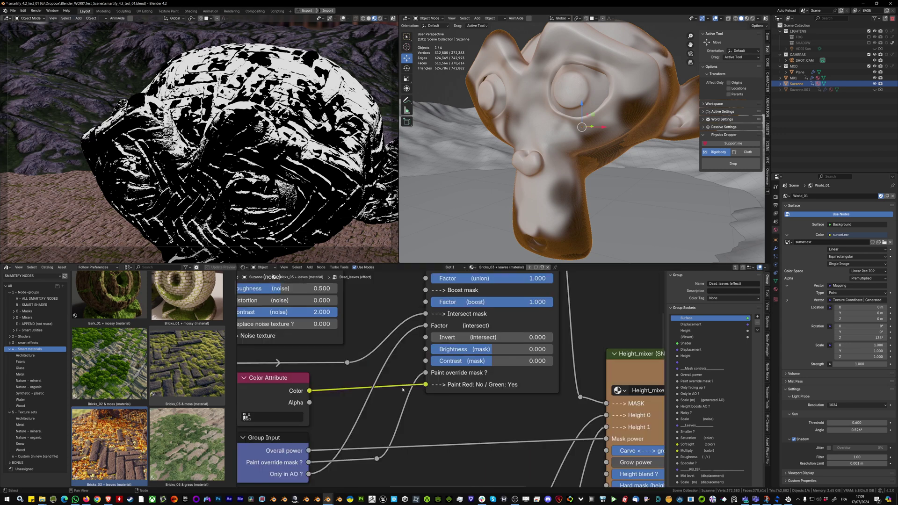
pyautogui.scroll(2, 502, 357)
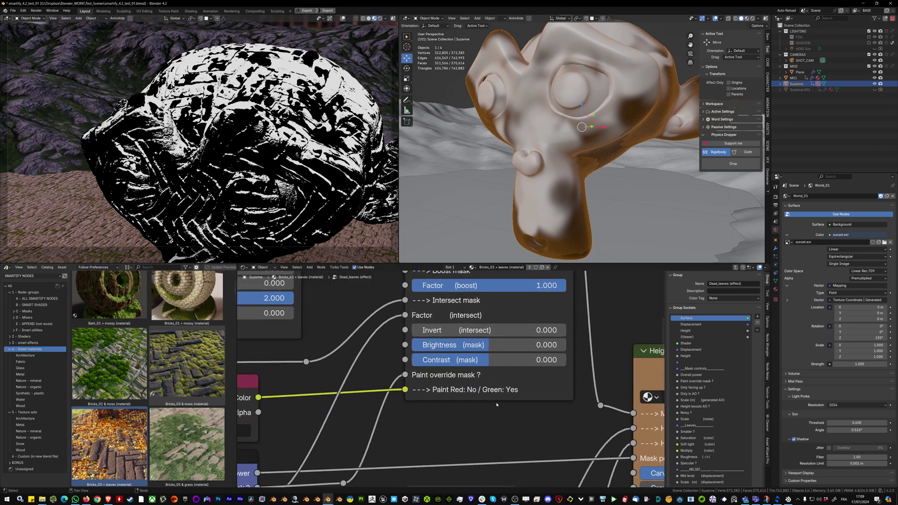
pyautogui.scroll(-1, 437, 380)
pyautogui.scroll(1, 436, 381)
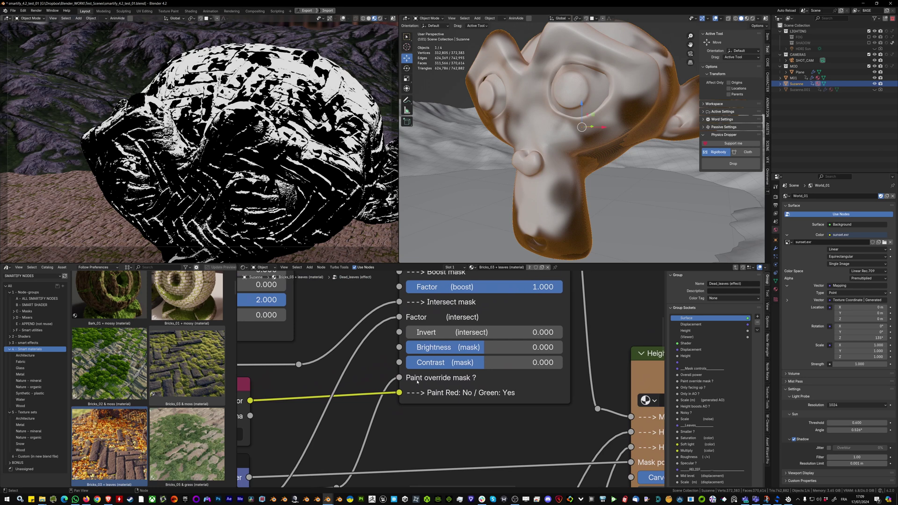
pyautogui.moveTo(406, 378); pyautogui.dragTo(453, 379)
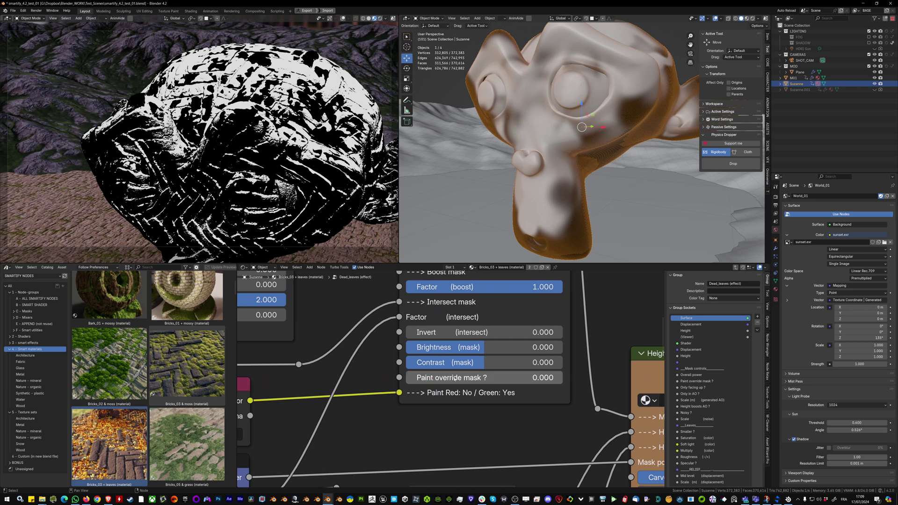
pyautogui.scroll(-4, 445, 380)
pyautogui.moveTo(444, 379); pyautogui.dragTo(446, 454, button='middle')
pyautogui.click(451, 313)
pyautogui.moveTo(446, 363); pyautogui.dragTo(414, 310, button='middle')
pyautogui.scroll(4, 393, 402)
pyautogui.moveTo(392, 403)
pyautogui.mouseDown()
pyautogui.moveTo(536, 401)
pyautogui.moveTo(405, 401)
pyautogui.moveTo(500, 401)
pyautogui.moveTo(447, 401)
pyautogui.mouseUp()
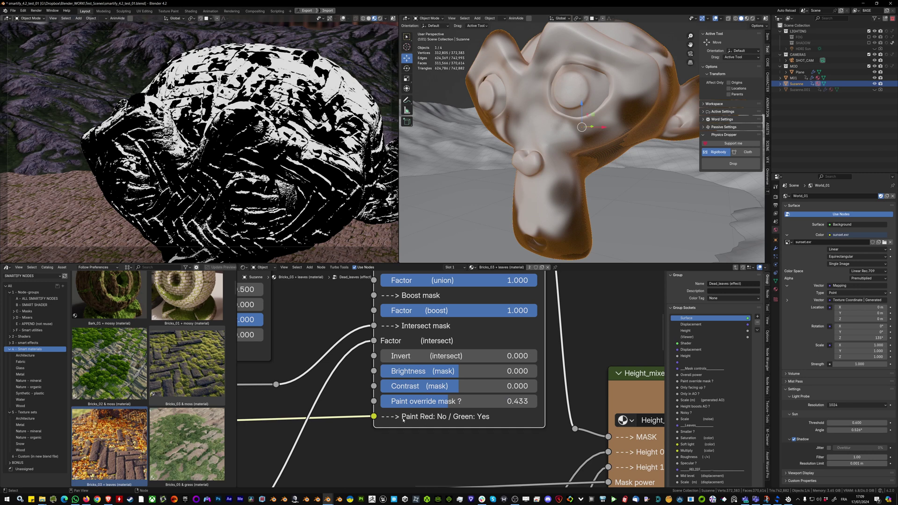
# - Examine how the Color Attribute, Lite facing and AO masks feed the Mask mixer and its paint override
pyautogui.scroll(-3, 313, 417)
pyautogui.moveTo(314, 417); pyautogui.dragTo(392, 390, button='middle')
pyautogui.moveTo(313, 392); pyautogui.dragTo(338, 392)
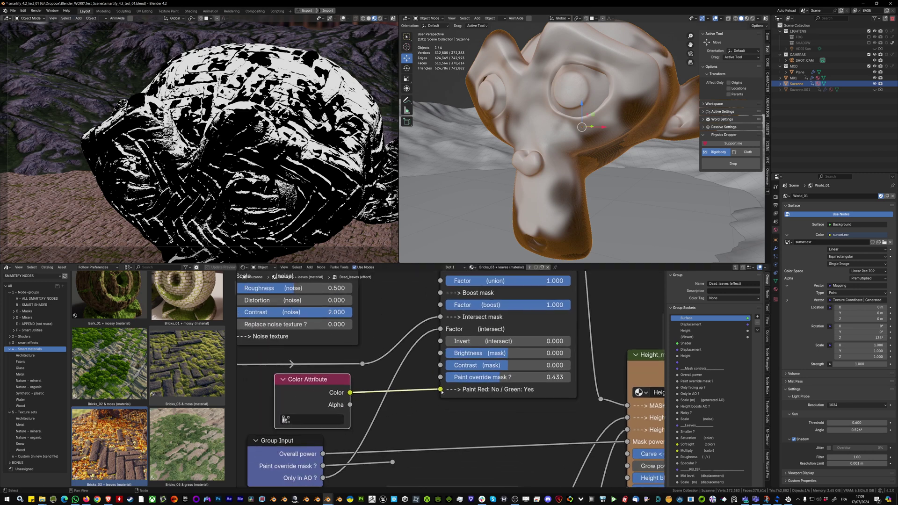
pyautogui.scroll(2, 475, 391)
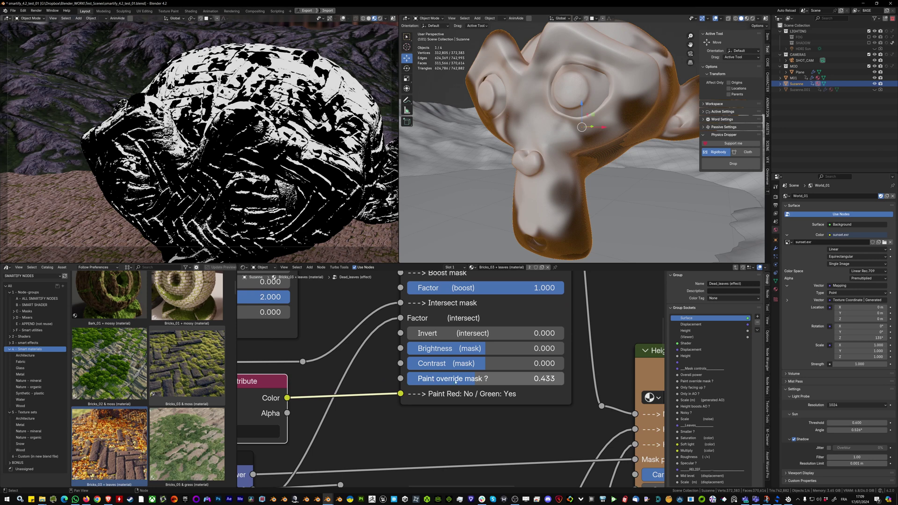
pyautogui.moveTo(469, 384)
pyautogui.mouseDown(button='middle')
pyautogui.moveTo(500, 385)
pyautogui.moveTo(488, 400)
pyautogui.moveTo(472, 398)
pyautogui.mouseUp(button='middle')
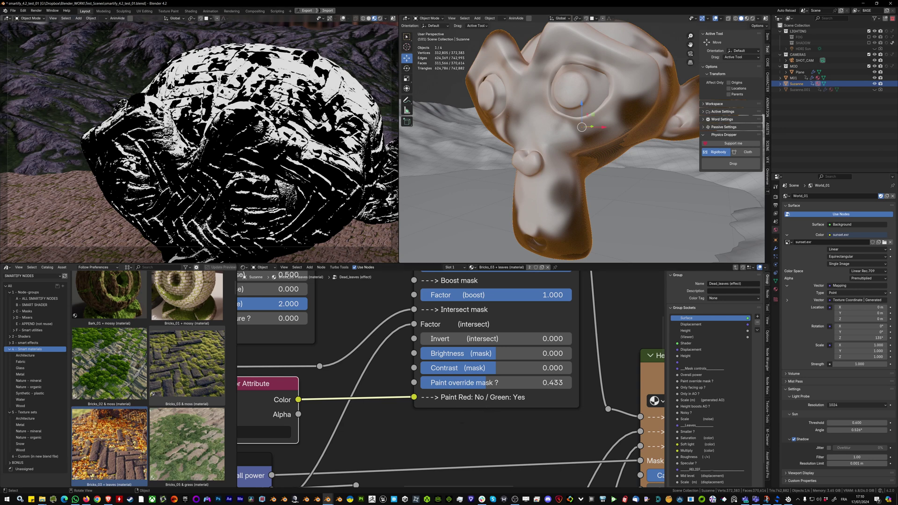
pyautogui.scroll(-2, 482, 388)
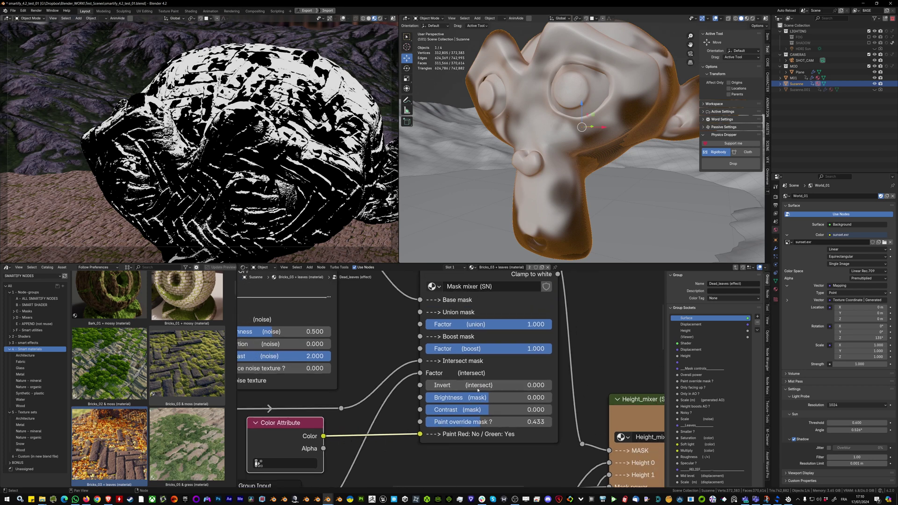
pyautogui.scroll(-8, 603, 375)
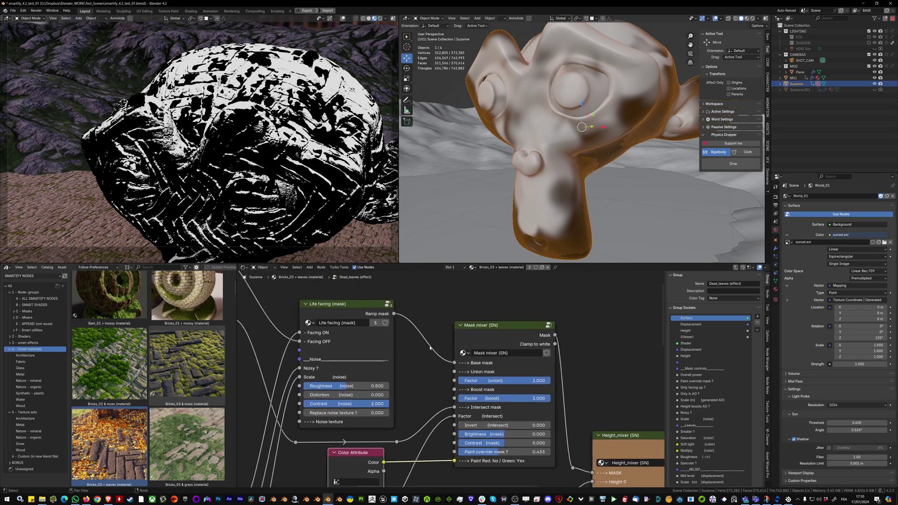
pyautogui.scroll(2, 420, 362)
pyautogui.scroll(2, 423, 355)
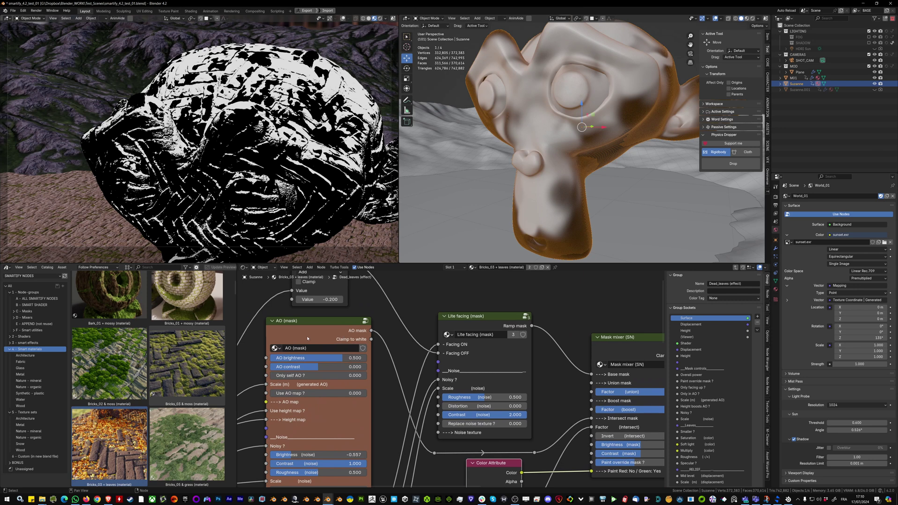
pyautogui.scroll(2, 464, 323)
pyautogui.scroll(3, 502, 401)
pyautogui.moveTo(652, 480)
pyautogui.mouseDown(button='middle')
pyautogui.moveTo(501, 401)
pyautogui.moveTo(437, 397)
pyautogui.mouseUp(button='middle')
pyautogui.moveTo(474, 385); pyautogui.dragTo(523, 385)
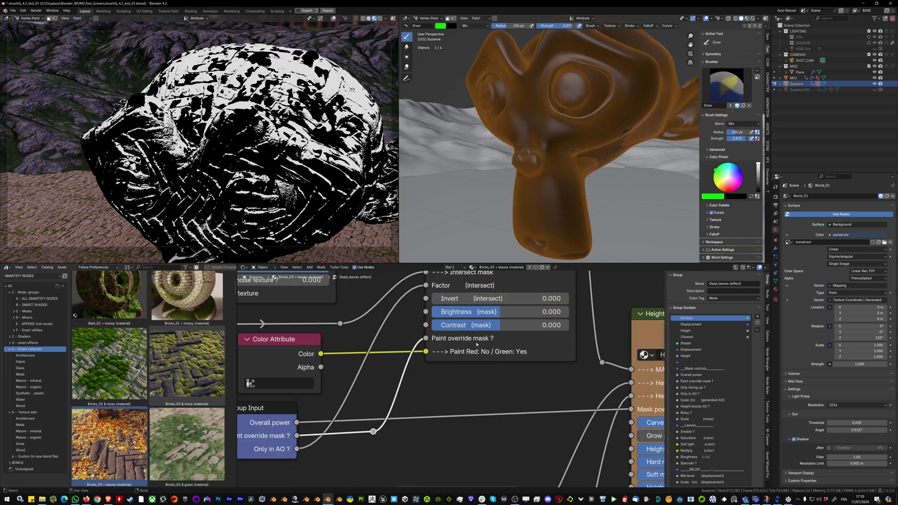
# - Shrink the vertex paint brush and paint green over Suzanne's nose, brow and eye to add mask there
pyautogui.moveTo(477, 345); pyautogui.dragTo(458, 379, button='middle')
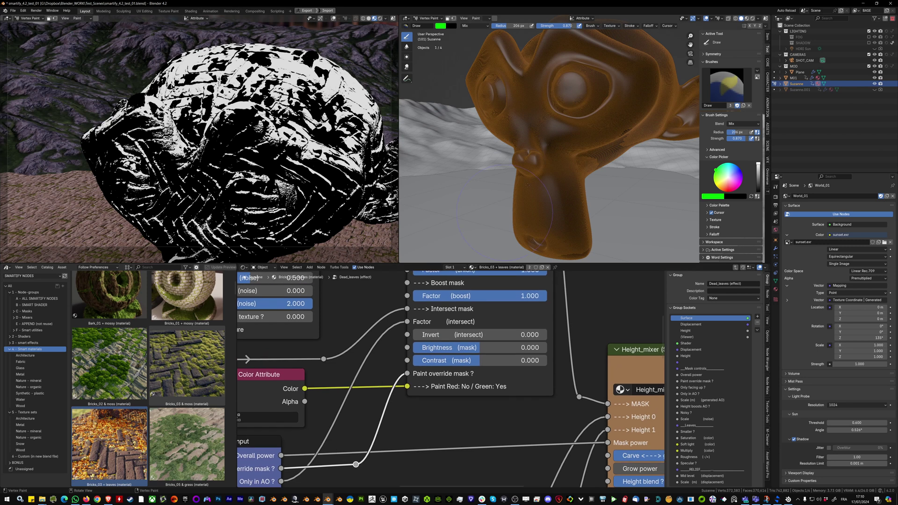
pyautogui.press('f')
pyautogui.click(563, 137)
pyautogui.moveTo(217, 173)
pyautogui.mouseDown()
pyautogui.moveTo(185, 170)
pyautogui.moveTo(195, 152)
pyautogui.mouseUp()
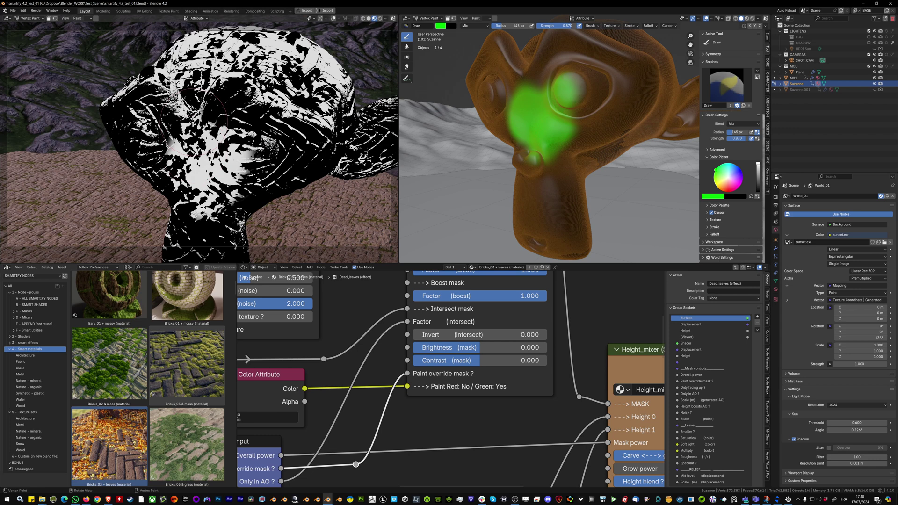
pyautogui.moveTo(187, 208)
pyautogui.mouseDown()
pyautogui.moveTo(260, 177)
pyautogui.moveTo(233, 205)
pyautogui.mouseUp()
# - Paint red over Suzanne's nose and chin to remove the mask, and cover the red area with black
pyautogui.click(727, 192)
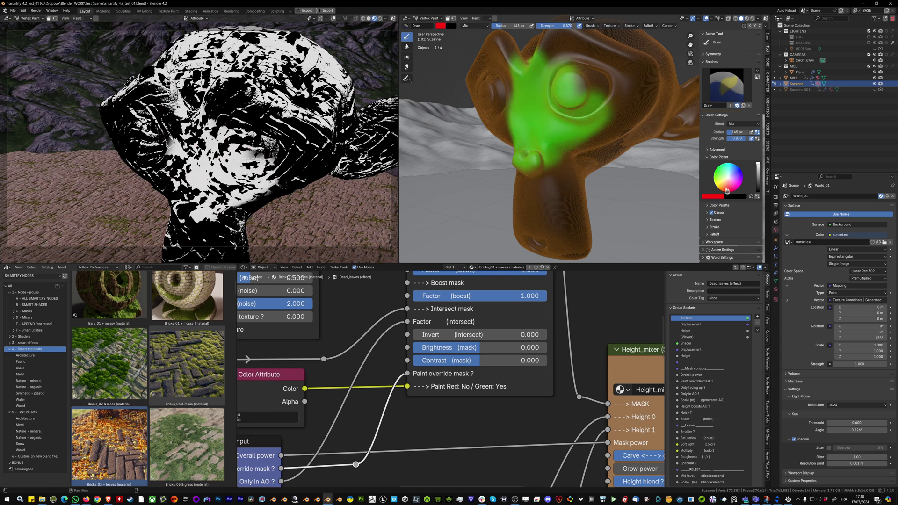
pyautogui.moveTo(563, 193)
pyautogui.mouseDown()
pyautogui.moveTo(533, 166)
pyautogui.moveTo(534, 135)
pyautogui.moveTo(517, 129)
pyautogui.mouseUp()
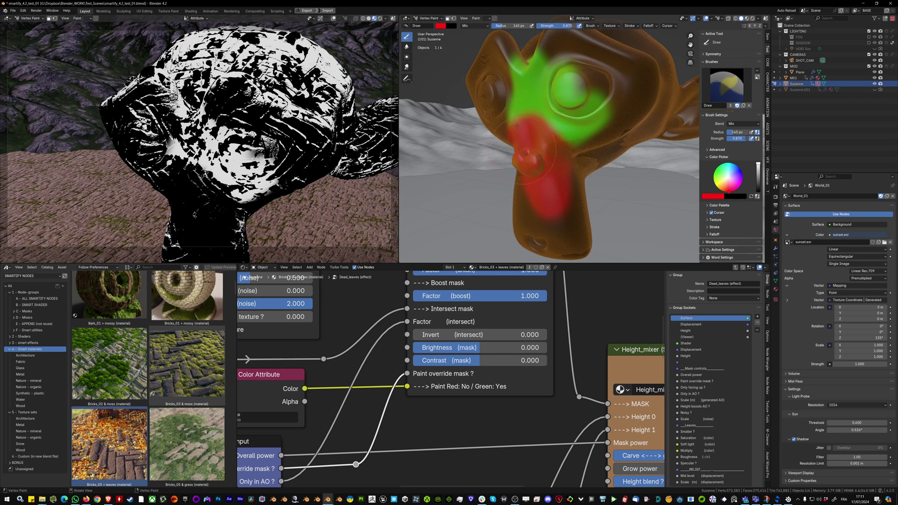
pyautogui.press('x')
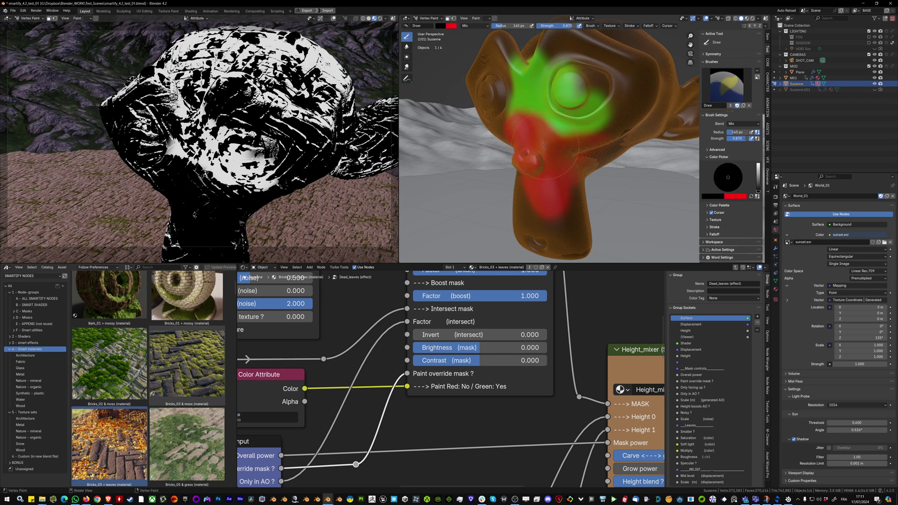
pyautogui.moveTo(539, 147)
pyautogui.mouseDown()
pyautogui.moveTo(528, 155)
pyautogui.moveTo(573, 140)
pyautogui.moveTo(516, 121)
pyautogui.moveTo(607, 139)
pyautogui.moveTo(563, 206)
pyautogui.moveTo(539, 161)
pyautogui.mouseUp()
pyautogui.moveTo(557, 192)
pyautogui.mouseDown()
pyautogui.moveTo(601, 131)
pyautogui.moveTo(543, 162)
pyautogui.mouseUp()
# - Examine the Lite facing and AO mask nodes that feed the Mask mixer
pyautogui.moveTo(468, 282); pyautogui.dragTo(477, 309, button='middle')
pyautogui.scroll(-4, 477, 309)
pyautogui.moveTo(304, 281); pyautogui.dragTo(396, 323, button='middle')
pyautogui.moveTo(400, 323); pyautogui.dragTo(406, 321)
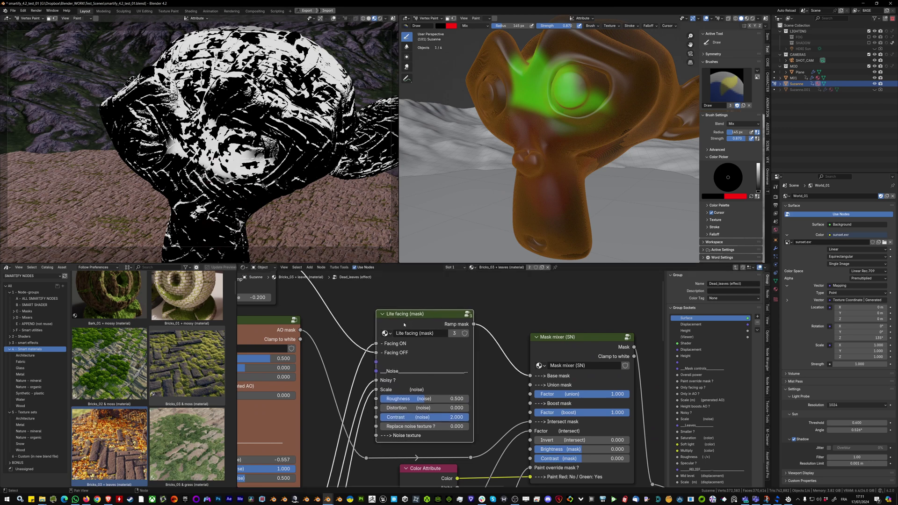
pyautogui.moveTo(250, 333); pyautogui.dragTo(344, 311)
pyautogui.scroll(2, 323, 324)
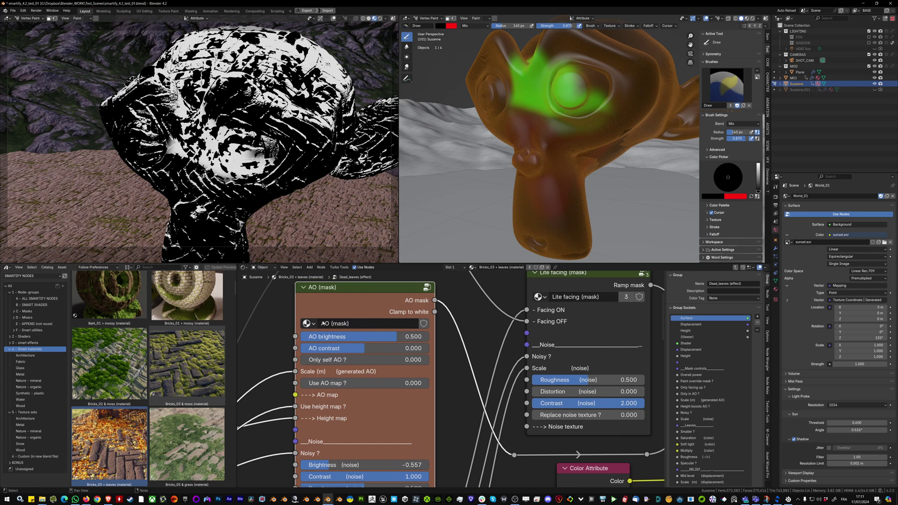
# - Fade the green paint on Suzanne's face with black and preview the Dead_leaves effect's full shading from the main material tree
pyautogui.moveTo(195, 183); pyautogui.dragTo(202, 164)
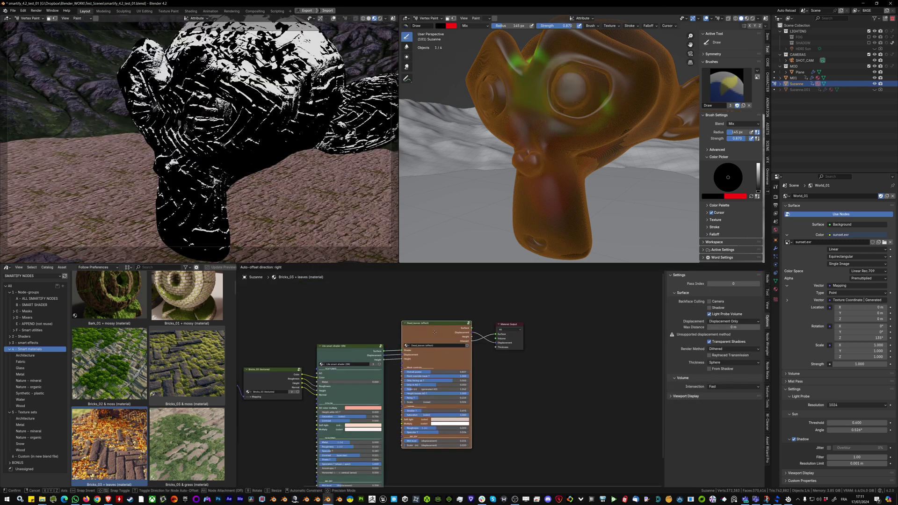
pyautogui.scroll(4, 445, 326)
pyautogui.keyDown('ctrl'); pyautogui.keyDown('shift'); pyautogui.click(405, 337); pyautogui.keyUp('shift'); pyautogui.keyUp('ctrl')
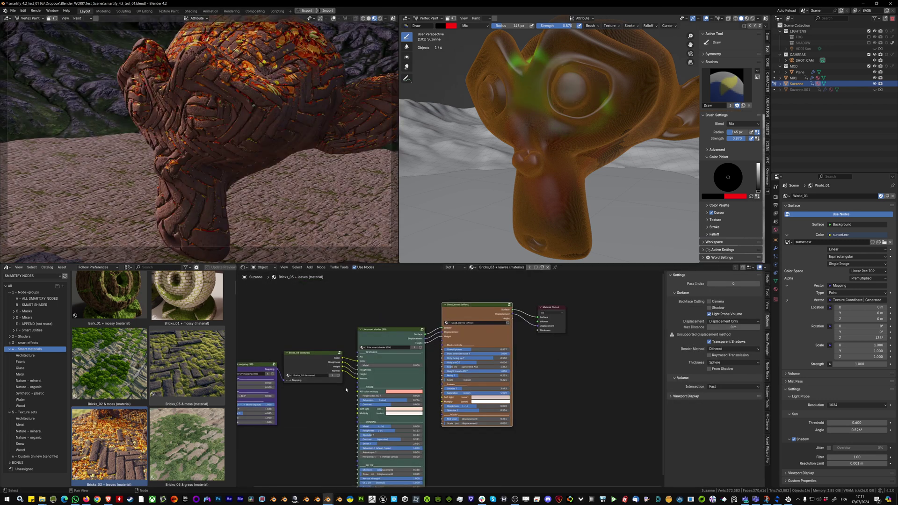
# - Reopen the Dead_leaves effect group and examine how the Height_mixer's mask and heights drive the Shader mixer
pyautogui.scroll(2, 292, 357)
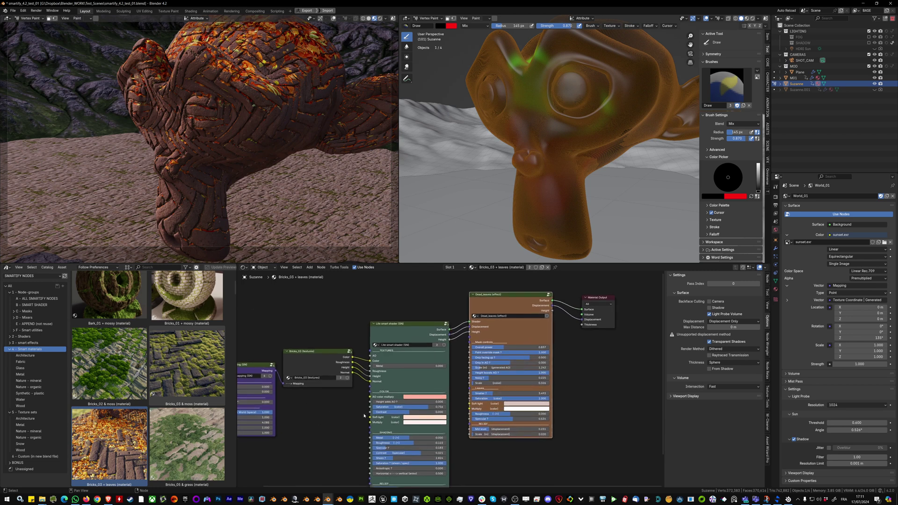
pyautogui.scroll(2, 407, 374)
pyautogui.moveTo(511, 285); pyautogui.dragTo(466, 321, button='middle')
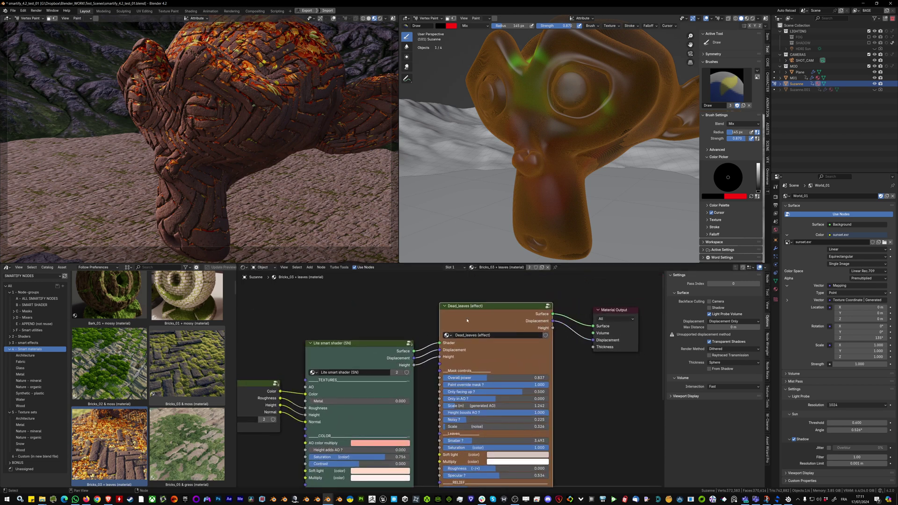
pyautogui.press('Tab')
pyautogui.scroll(-1, 541, 368)
pyautogui.moveTo(541, 368); pyautogui.dragTo(336, 304, button='middle')
pyautogui.scroll(7, 586, 395)
pyautogui.click(431, 360)
pyautogui.scroll(-1, 411, 360)
pyautogui.moveTo(400, 368); pyautogui.dragTo(398, 345, button='middle')
pyautogui.scroll(-1, 398, 345)
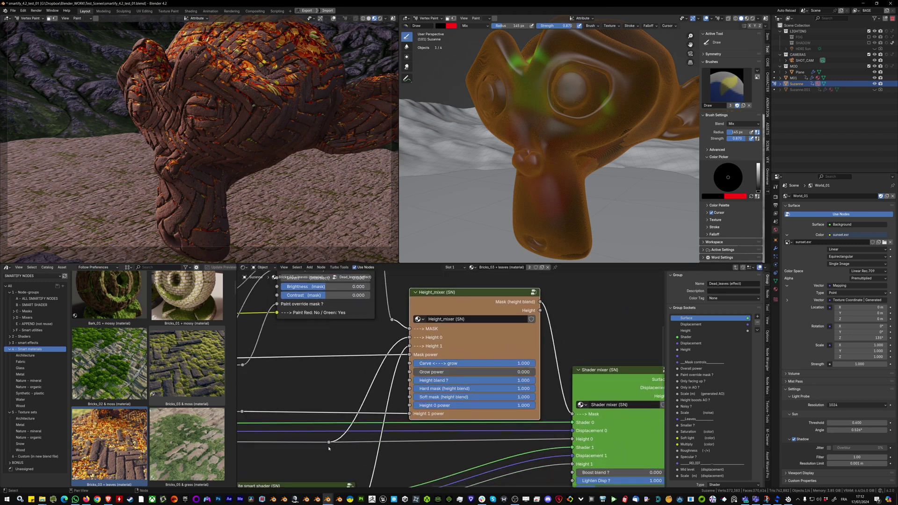
pyautogui.scroll(-1, 469, 316)
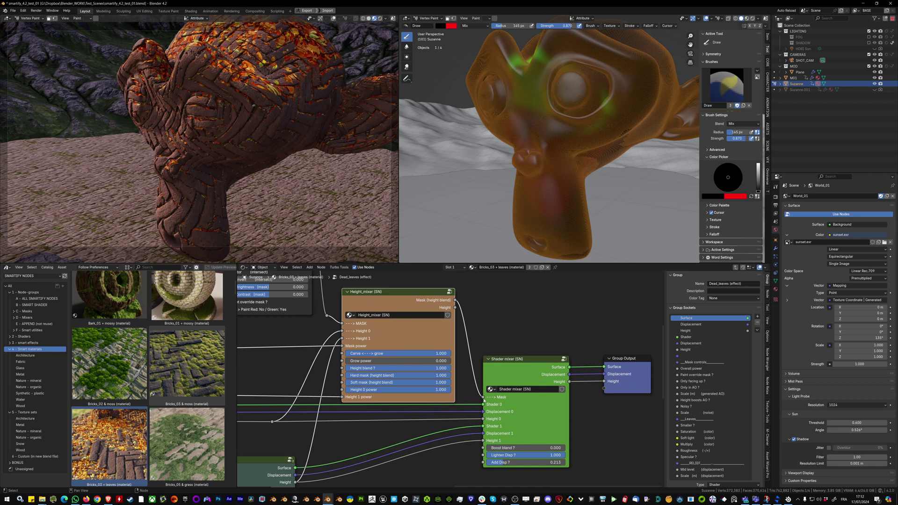
# - Examine how the Height_mixer and Shader mixer are connected inside the Dead_leaves effect group
pyautogui.scroll(1, 484, 399)
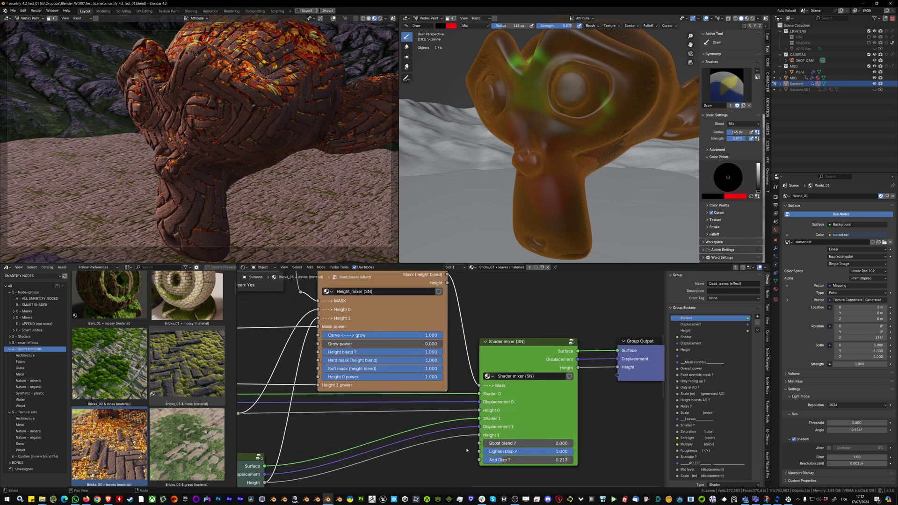
pyautogui.moveTo(493, 367); pyautogui.dragTo(497, 372)
pyautogui.scroll(-3, 561, 327)
pyautogui.moveTo(287, 429); pyautogui.dragTo(397, 372, button='middle')
pyautogui.moveTo(397, 372); pyautogui.dragTo(403, 375)
pyautogui.click(402, 375)
pyautogui.scroll(2, 393, 386)
pyautogui.moveTo(523, 341); pyautogui.dragTo(356, 481, button='middle')
pyautogui.scroll(3, 438, 308)
pyautogui.moveTo(439, 308); pyautogui.dragTo(446, 306)
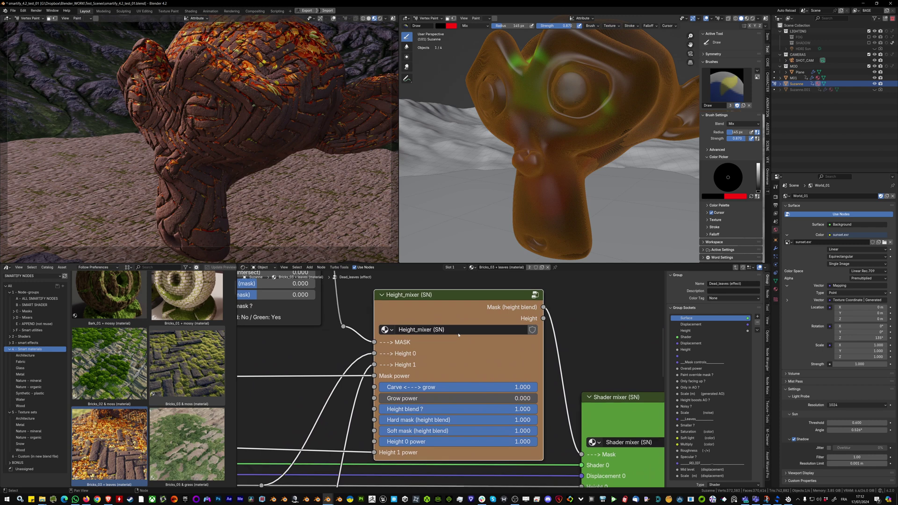
# - Return to the main material tree and examine the Bricks_03 textures and Lite smart shader feeding the Dead_leaves effect
pyautogui.hotkey('ctrl', 'Tab')
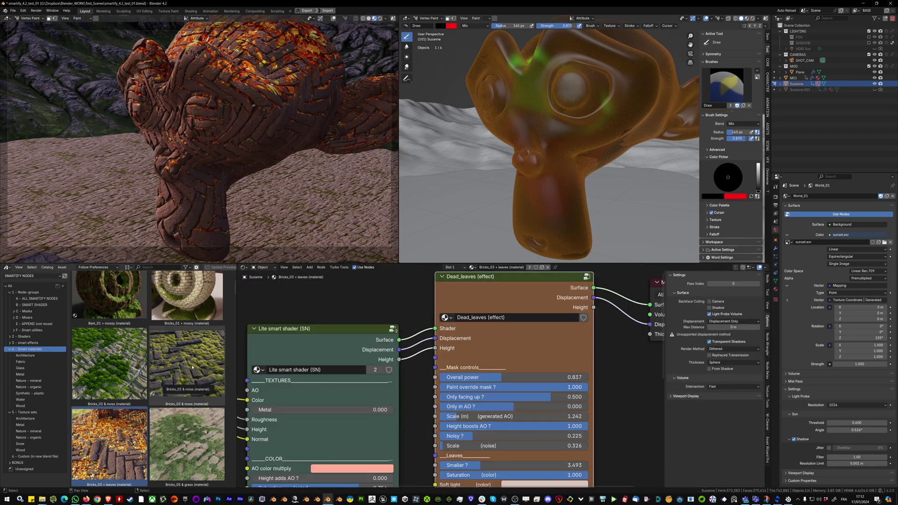
pyautogui.scroll(-1, 318, 369)
pyautogui.moveTo(318, 369); pyautogui.dragTo(468, 330, button='middle')
pyautogui.moveTo(335, 360); pyautogui.dragTo(335, 345)
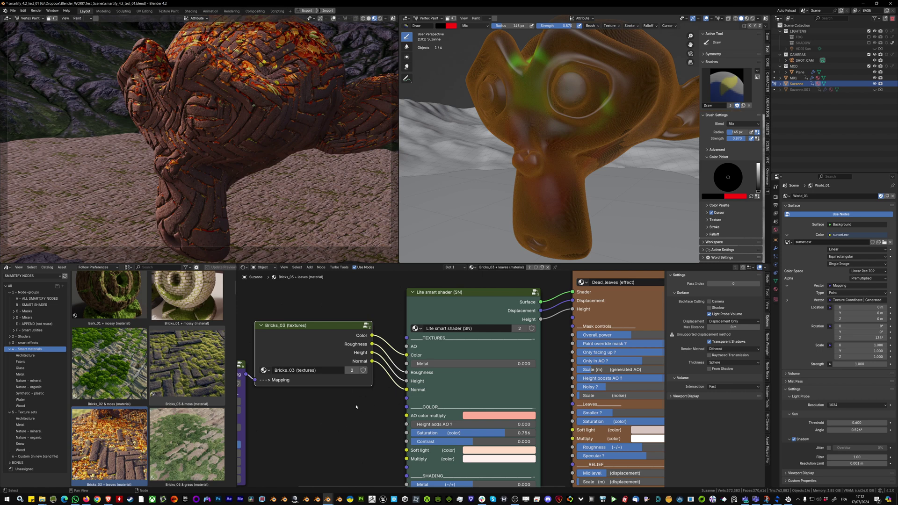
pyautogui.moveTo(505, 300); pyautogui.dragTo(439, 341, button='middle')
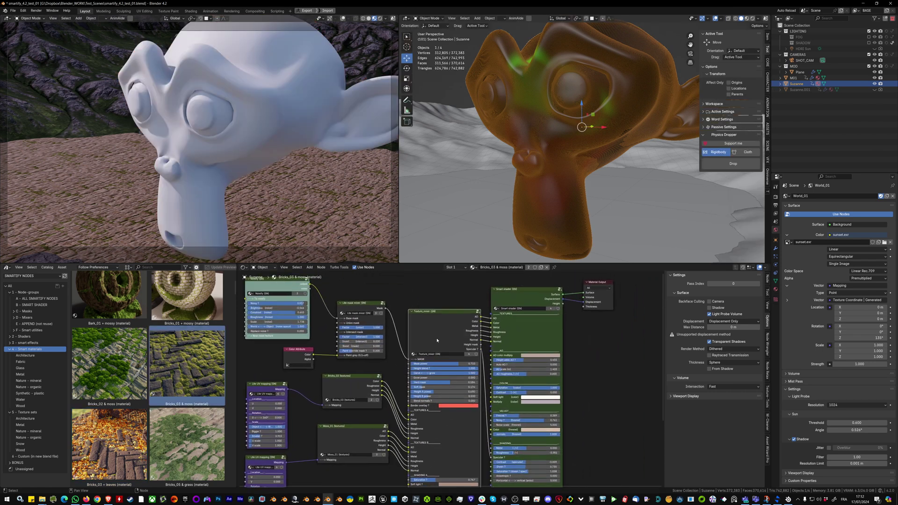
# - Examine the Texture_mixer, mask and texture nodes of the Bricks_03 & moss material
pyautogui.scroll(3, 433, 339)
pyautogui.moveTo(419, 337); pyautogui.dragTo(409, 338)
pyautogui.moveTo(409, 339); pyautogui.dragTo(417, 311, button='middle')
pyautogui.scroll(-3, 415, 314)
pyautogui.moveTo(324, 394); pyautogui.dragTo(323, 393)
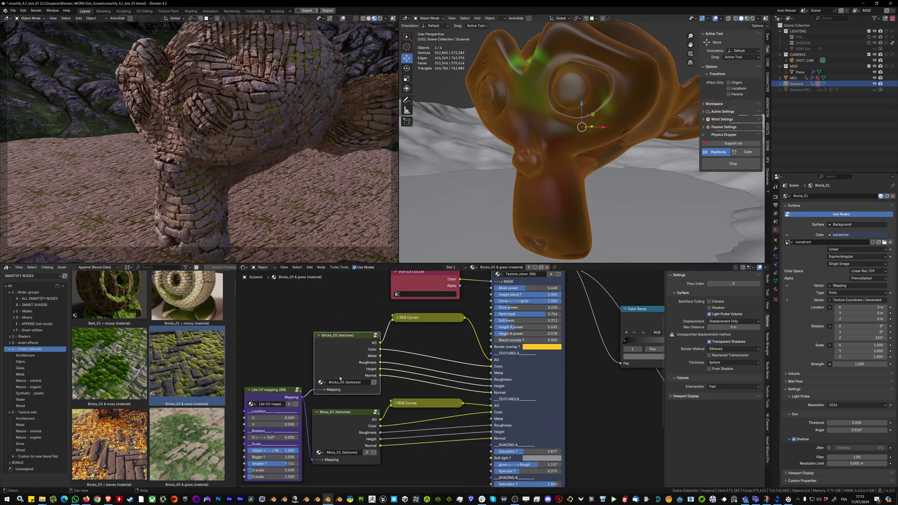
# - Examine how the Bricks_05 & grass material sends its brick and moss textures through the Texture_mixer into the Smart shader
pyautogui.moveTo(347, 398); pyautogui.dragTo(345, 404)
pyautogui.scroll(-3, 346, 405)
pyautogui.moveTo(346, 405); pyautogui.dragTo(301, 444, button='middle')
pyautogui.moveTo(457, 303); pyautogui.dragTo(464, 316)
pyautogui.moveTo(465, 315); pyautogui.dragTo(368, 345, button='middle')
pyautogui.scroll(-2, 367, 345)
pyautogui.moveTo(522, 302); pyautogui.dragTo(511, 308)
pyautogui.scroll(4, 512, 307)
pyautogui.moveTo(511, 308); pyautogui.dragTo(456, 320, button='middle')
pyautogui.scroll(2, 470, 314)
pyautogui.moveTo(464, 315)
pyautogui.mouseDown()
pyautogui.moveTo(448, 310)
pyautogui.moveTo(458, 324)
pyautogui.moveTo(471, 315)
pyautogui.mouseUp()
pyautogui.click(471, 316)
pyautogui.scroll(-1, 468, 316)
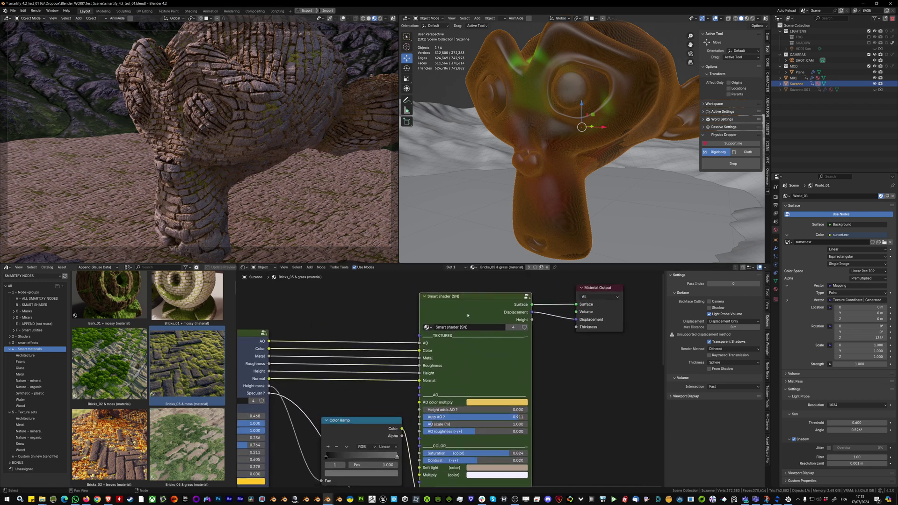
# - Reposition the Smart shader node and examine the connections across the Bricks_05 & grass material
pyautogui.press('g')
pyautogui.click(529, 342)
pyautogui.scroll(-3, 529, 342)
pyautogui.moveTo(422, 349); pyautogui.dragTo(495, 323, button='middle')
pyautogui.scroll(3, 355, 340)
pyautogui.moveTo(354, 340); pyautogui.dragTo(430, 323, button='middle')
pyautogui.scroll(3, 428, 318)
pyautogui.moveTo(515, 322); pyautogui.dragTo(357, 353, button='middle')
pyautogui.scroll(-2, 464, 336)
pyautogui.press('g')
pyautogui.click(551, 399)
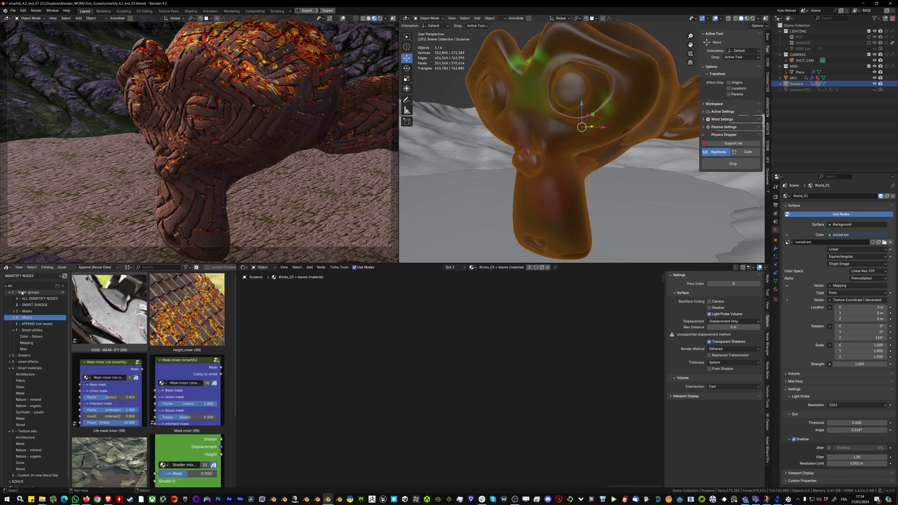
# - Look through the mixer node groups in the asset library and select the Texture_mixer
pyautogui.scroll(-4, 157, 388)
pyautogui.scroll(-1, 157, 388)
pyautogui.click(116, 442)
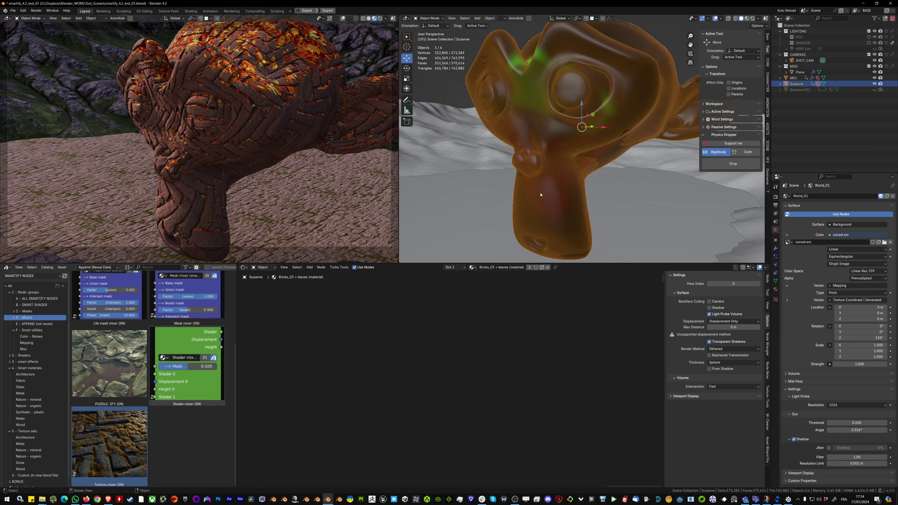
# - Inspect the Dead_leaves effect of the Bricks_03 + leaves material and switch Suzanne to Vertex Paint mode
pyautogui.press('Tab')
pyautogui.scroll(4, 427, 406)
pyautogui.moveTo(342, 456); pyautogui.dragTo(350, 428, button='middle')
pyautogui.moveTo(350, 428); pyautogui.dragTo(347, 431)
pyautogui.moveTo(478, 300); pyautogui.dragTo(480, 298)
pyautogui.press('Tab')
pyautogui.scroll(5, 397, 452)
pyautogui.moveTo(254, 127)
pyautogui.mouseDown(button='middle')
pyautogui.moveTo(236, 186)
pyautogui.moveTo(256, 104)
pyautogui.mouseUp(button='middle')
pyautogui.hotkey('ctrl', 'Tab')
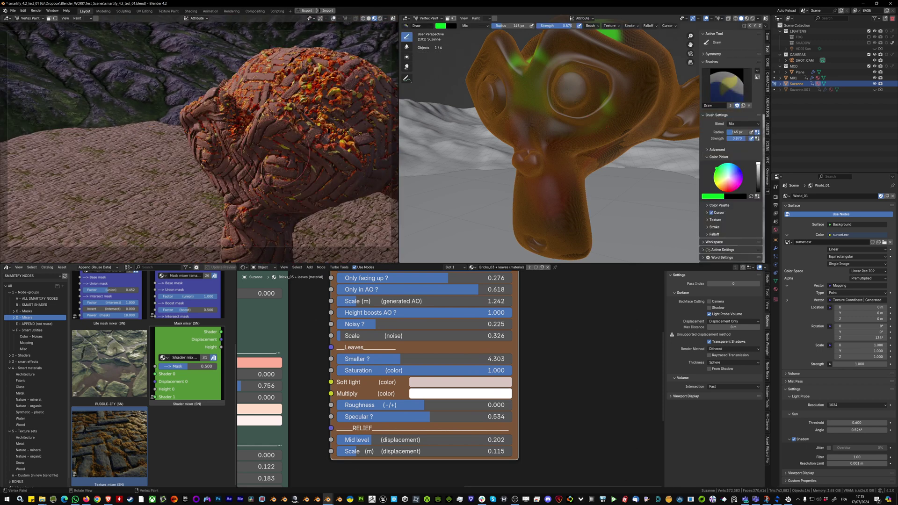
pyautogui.scroll(-2, 456, 411)
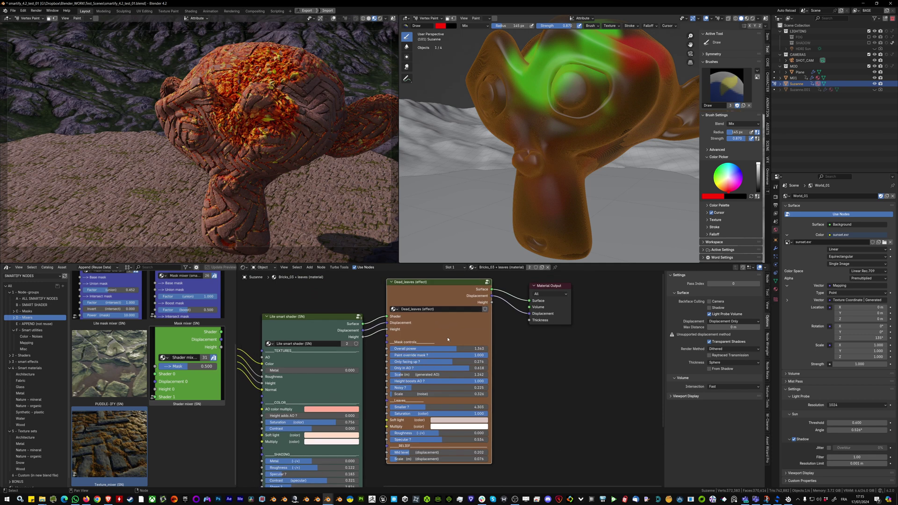
# - Open the Dead_leaves effect group and locate the leaves_01 textures node feeding its Lite smart shader
pyautogui.press('Tab')
pyautogui.scroll(-3, 433, 348)
pyautogui.scroll(-6, 433, 349)
pyautogui.moveTo(433, 349); pyautogui.dragTo(483, 341, button='middle')
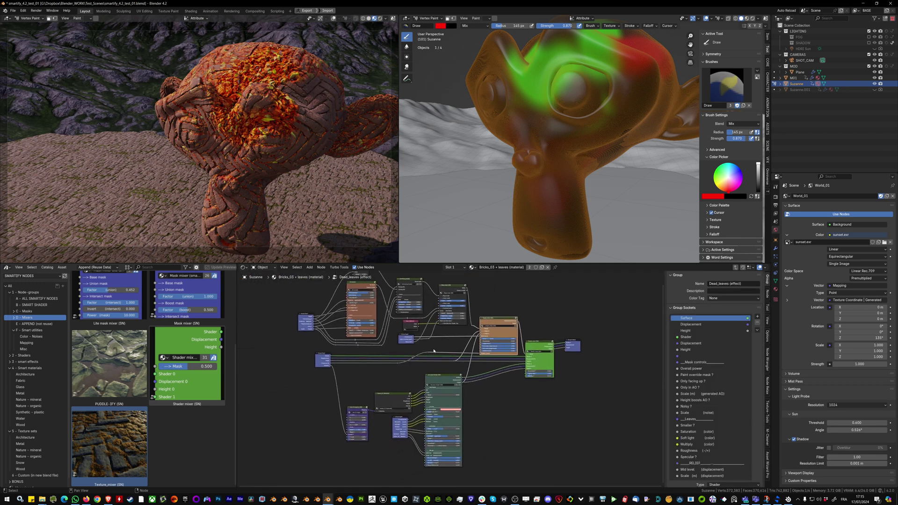
pyautogui.scroll(5, 383, 399)
pyautogui.scroll(5, 383, 399)
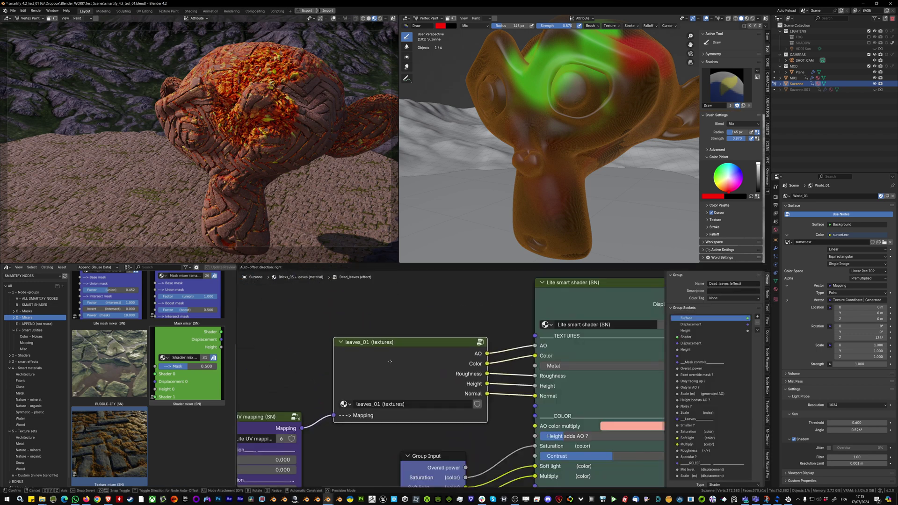
pyautogui.scroll(2, 411, 365)
# - Add the Snow_01 texture set from the library's Snow textures next to the leaves_01 node
pyautogui.click(32, 437)
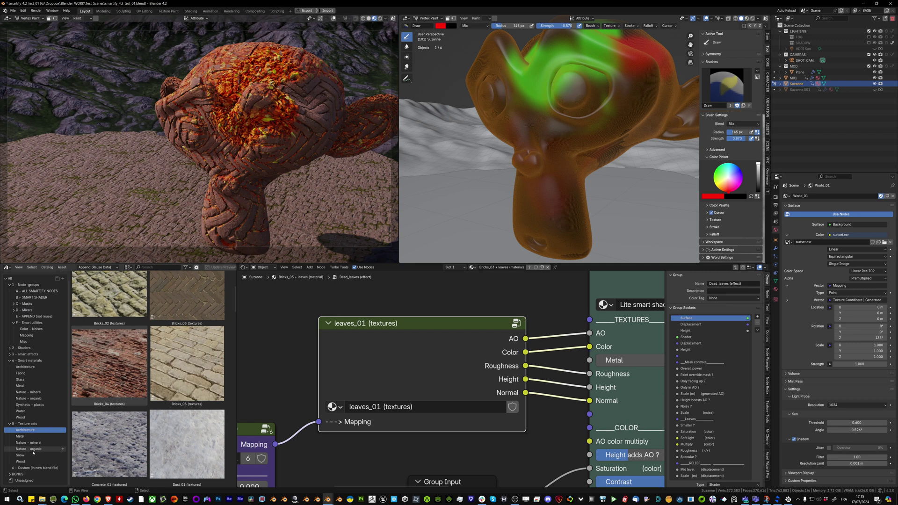
pyautogui.click(20, 455)
pyautogui.moveTo(109, 309); pyautogui.dragTo(281, 308)
pyautogui.moveTo(514, 292); pyautogui.dragTo(465, 319, button='middle')
pyautogui.scroll(-3, 466, 319)
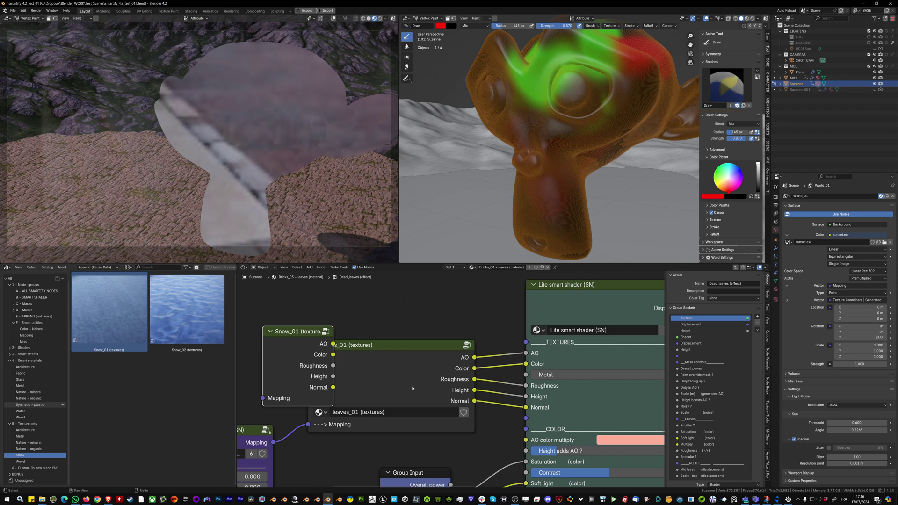
# - Connect Snow_01's AO, Color, Roughness, Height and Normal outputs to the Lite smart shader in place of leaves_01
pyautogui.scroll(1, 514, 371)
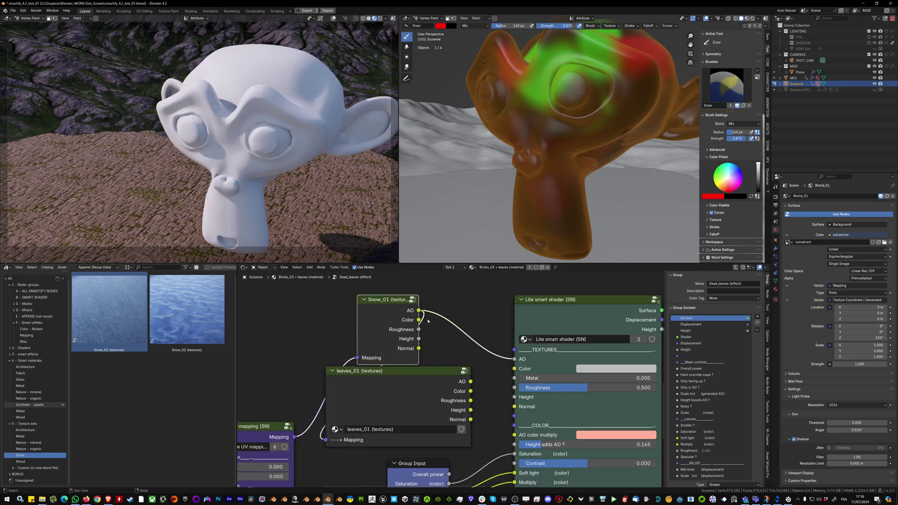
pyautogui.keyDown('ctrl'); pyautogui.moveTo(418, 319); pyautogui.dragTo(415, 319, button='right'); pyautogui.keyUp('ctrl')
pyautogui.keyDown('alt'); pyautogui.moveTo(415, 338); pyautogui.dragTo(548, 359, button='right'); pyautogui.keyUp('alt')
pyautogui.keyDown('alt'); pyautogui.moveTo(412, 342); pyautogui.dragTo(538, 360, button='right'); pyautogui.keyUp('alt')
pyautogui.keyDown('alt'); pyautogui.moveTo(374, 332); pyautogui.dragTo(528, 364, button='right'); pyautogui.keyUp('alt')
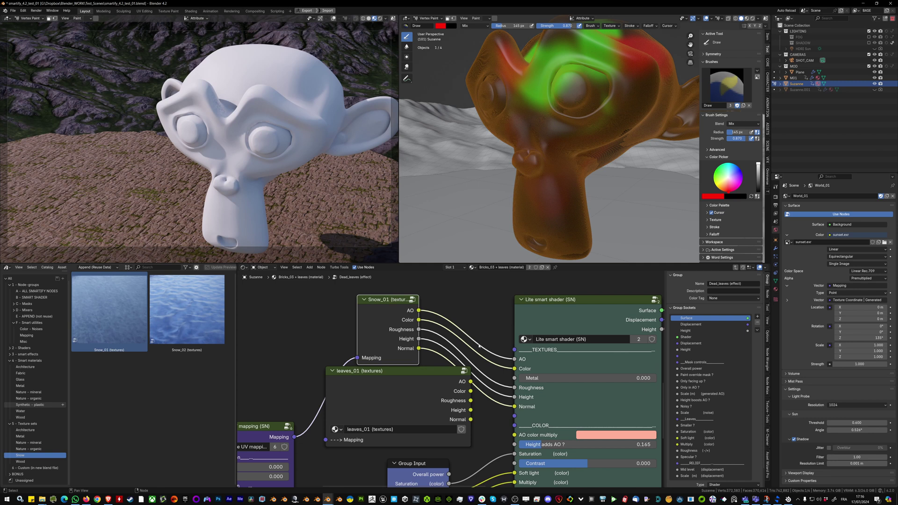
pyautogui.moveTo(426, 388); pyautogui.dragTo(415, 397)
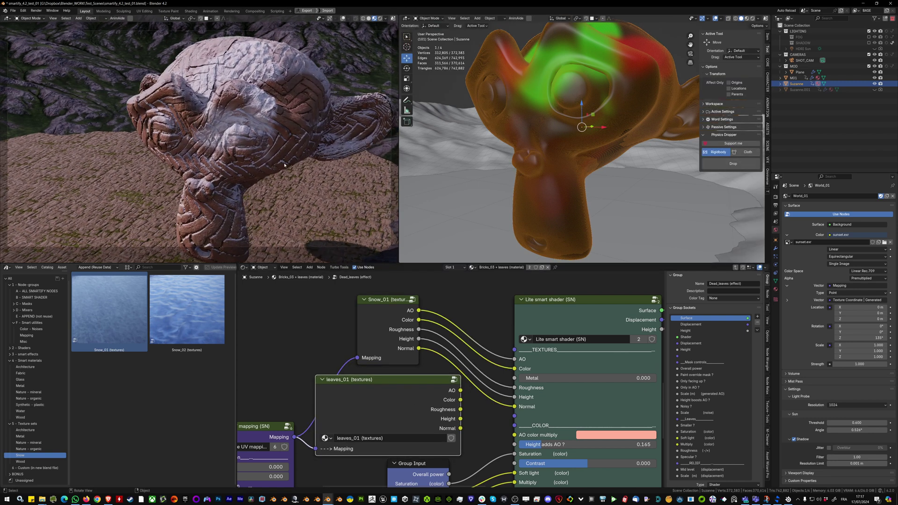
# - Arrange the Snow_01 textures node above the leaves_01 node and widen it to show its full name
pyautogui.scroll(1, 386, 393)
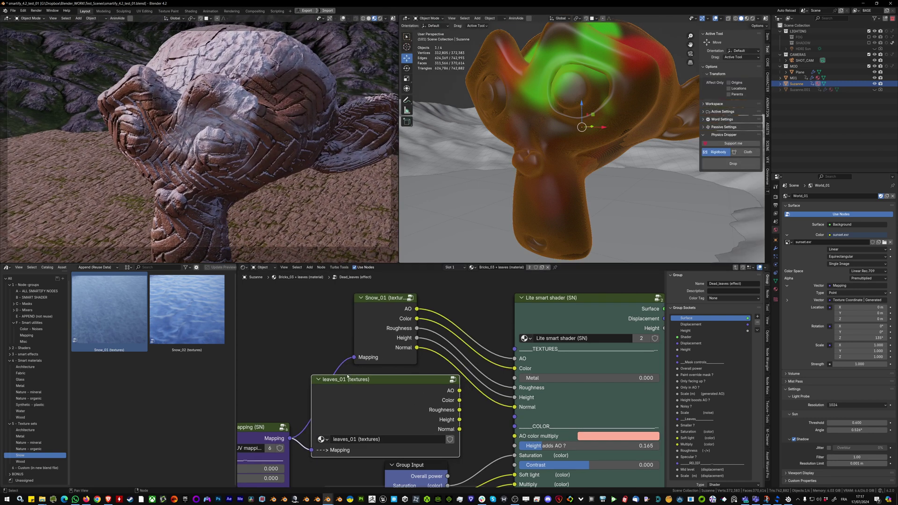
pyautogui.moveTo(375, 328); pyautogui.dragTo(347, 323)
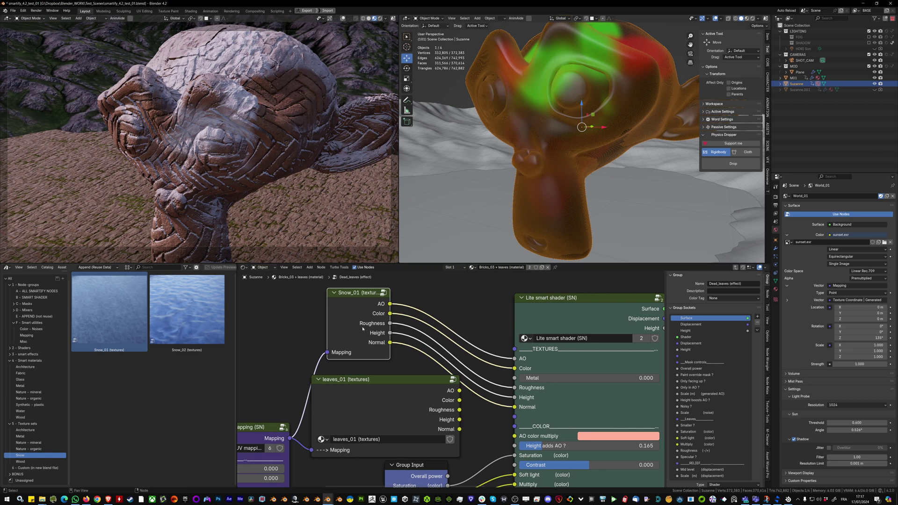
pyautogui.moveTo(388, 349); pyautogui.dragTo(448, 348)
pyautogui.click(359, 402)
pyautogui.scroll(1, 358, 402)
pyautogui.moveTo(359, 402); pyautogui.dragTo(363, 397)
pyautogui.scroll(-1, 441, 343)
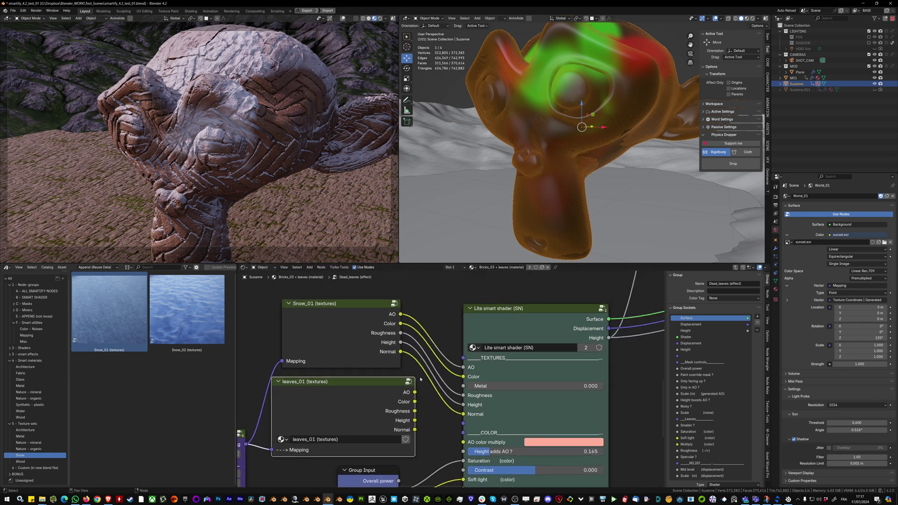
# - Set Height boosts AO to 0.204 in the mask controls of the Dead_leaves effect
pyautogui.scroll(4, 395, 387)
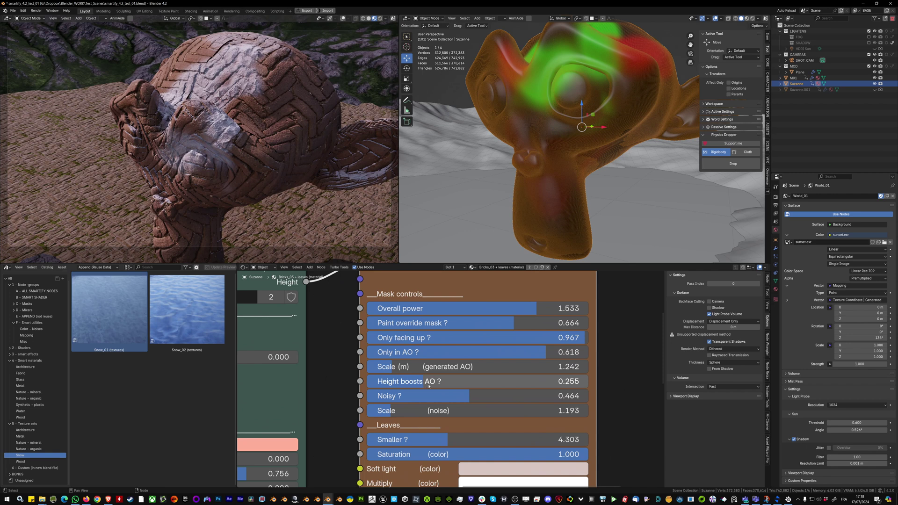
pyautogui.scroll(-3, 442, 383)
pyautogui.moveTo(322, 303); pyautogui.dragTo(304, 357, button='middle')
pyautogui.scroll(-2, 343, 336)
pyautogui.scroll(4, 442, 394)
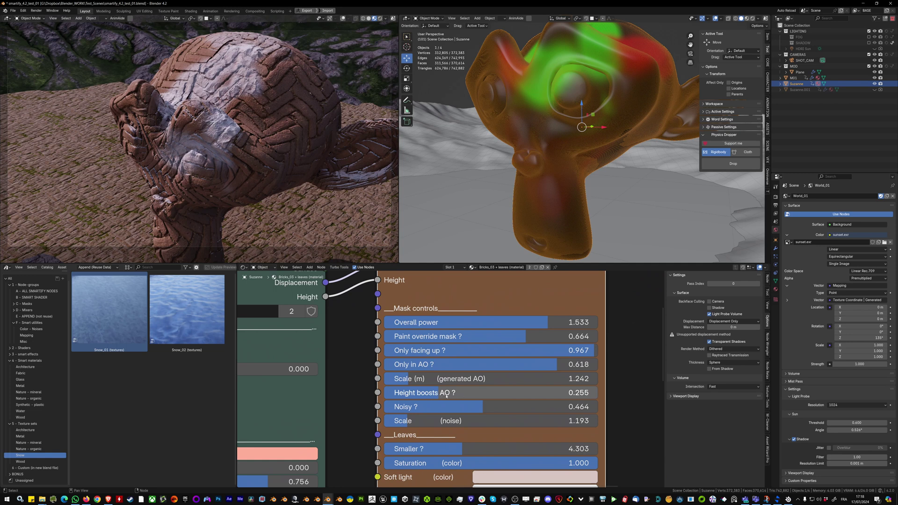
pyautogui.moveTo(446, 395)
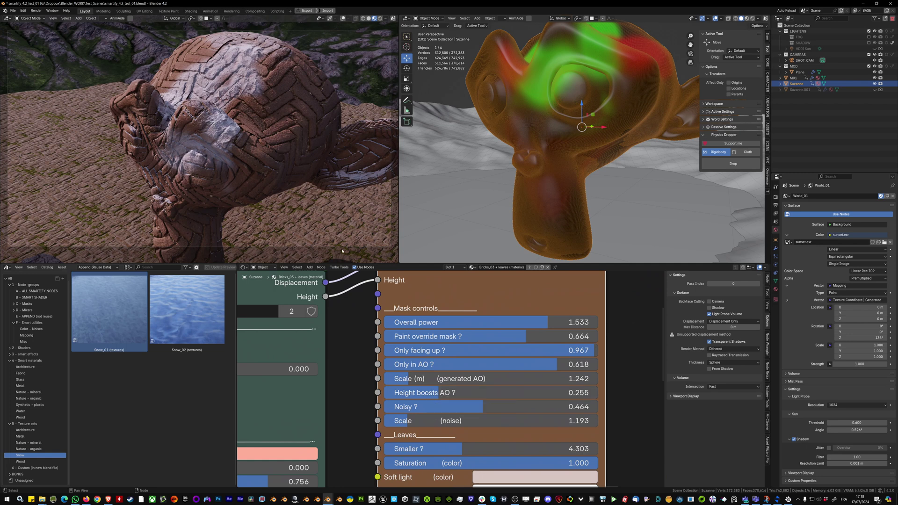
pyautogui.moveTo(444, 389); pyautogui.dragTo(430, 427, button='middle')
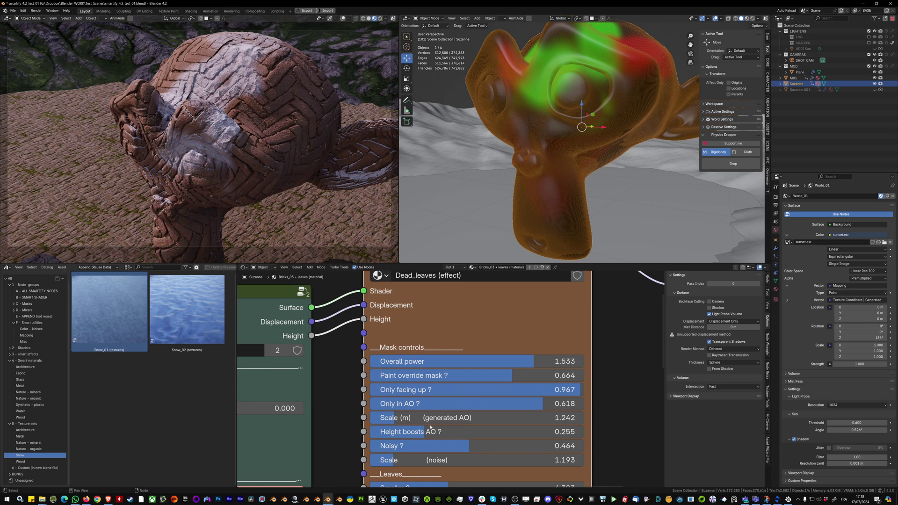
pyautogui.moveTo(347, 428); pyautogui.dragTo(480, 416, button='middle')
pyautogui.scroll(2, 565, 410)
pyautogui.moveTo(565, 409); pyautogui.dragTo(497, 415, button='middle')
pyautogui.moveTo(498, 414); pyautogui.dragTo(482, 414)
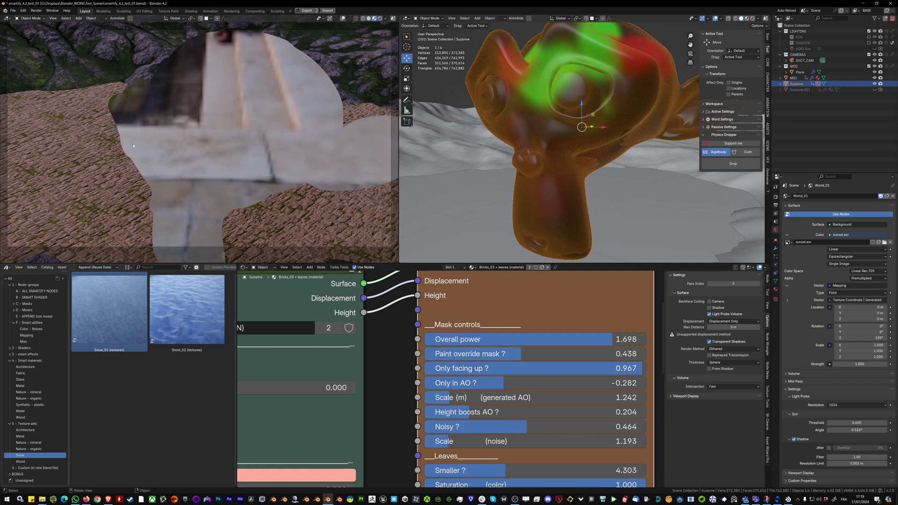
# - Browse the mixer node groups in the asset library again
pyautogui.scroll(-5, 486, 337)
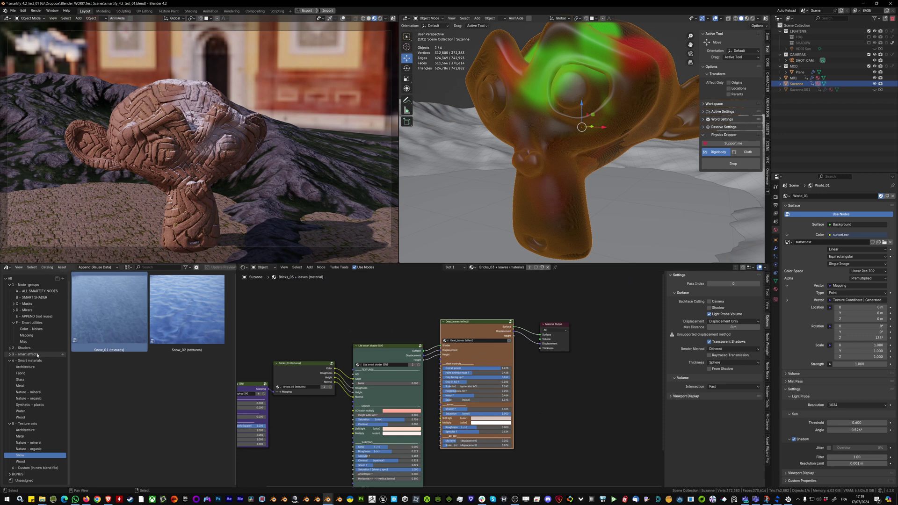
pyautogui.click(25, 311)
pyautogui.scroll(-2, 121, 412)
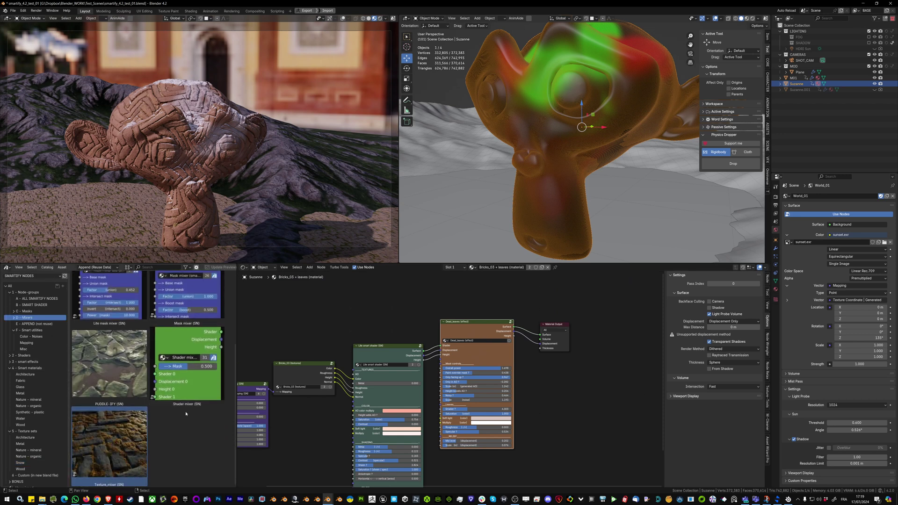
pyautogui.scroll(2, 119, 454)
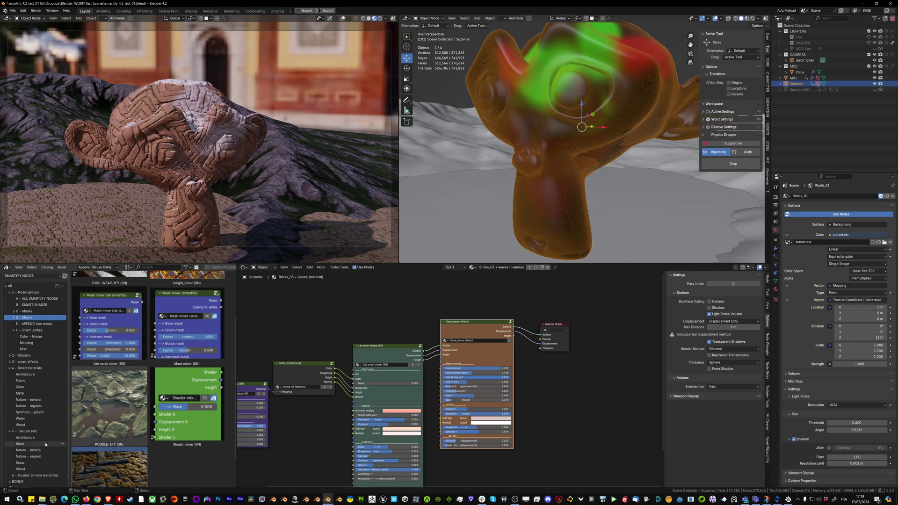
pyautogui.scroll(-1, 35, 416)
# - Apply the Pavement_02 + blood material from the Architecture smart materials to the ground plane and select the plane
pyautogui.click(26, 366)
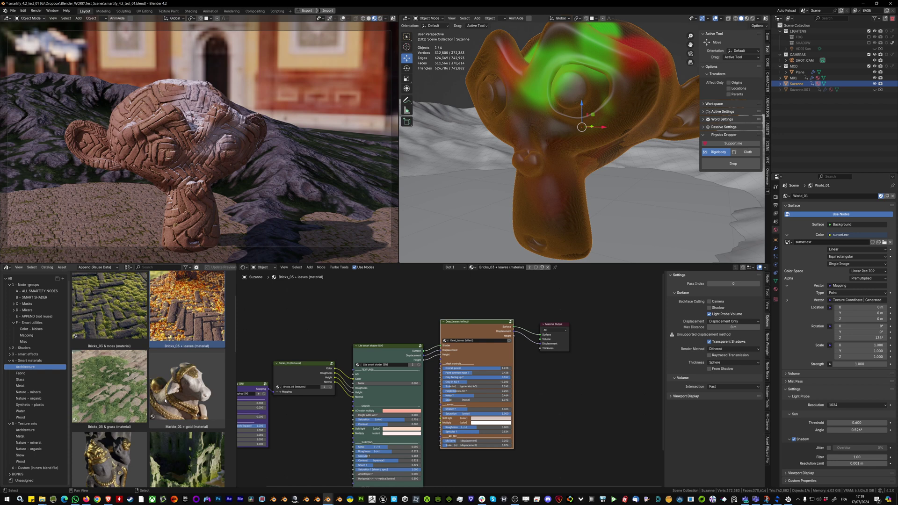
pyautogui.scroll(-5, 165, 400)
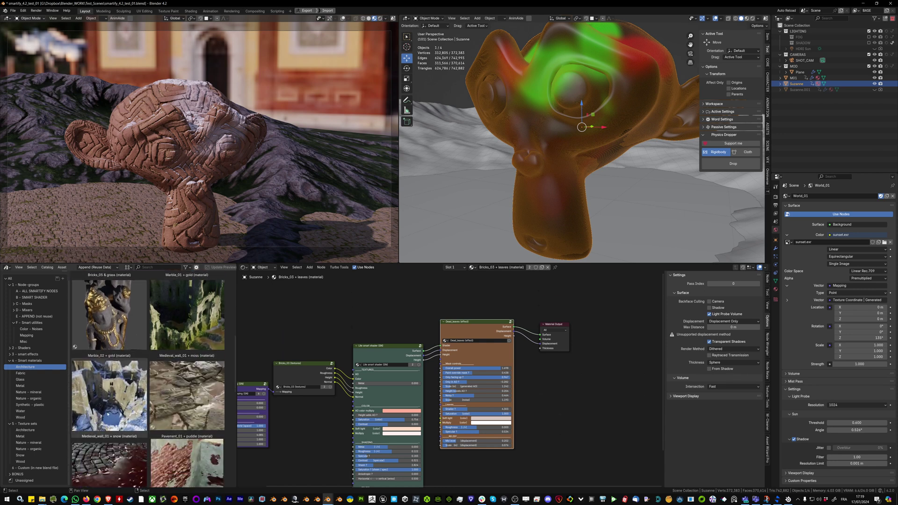
pyautogui.scroll(-3, 107, 414)
pyautogui.moveTo(485, 199); pyautogui.dragTo(484, 211, button='middle')
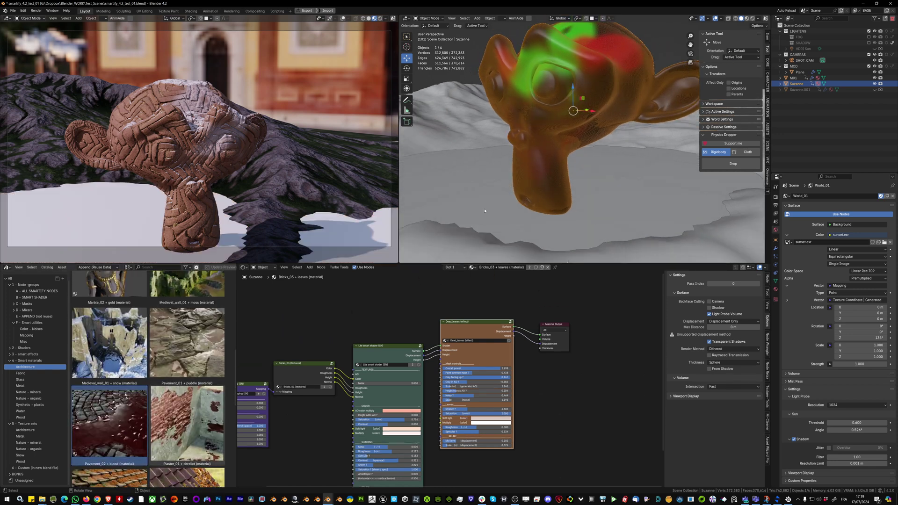
pyautogui.click(484, 211)
# - Apply the Plaster_01 + derelict material to Suzanne and hide the M01 object
pyautogui.moveTo(204, 404); pyautogui.dragTo(554, 116)
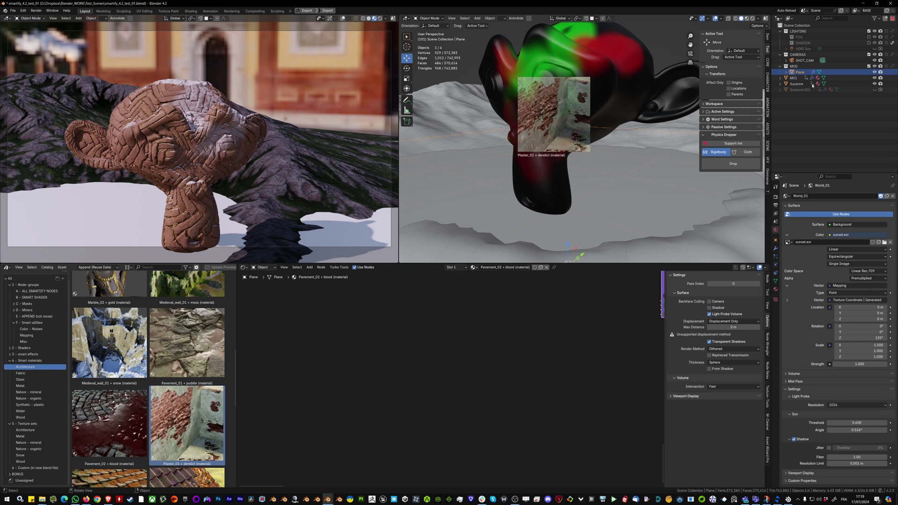
pyautogui.click(874, 78)
pyautogui.keyDown('shift'); pyautogui.moveTo(608, 197); pyautogui.dragTo(615, 189, button='middle'); pyautogui.keyUp('shift')
# - Set the viewport level of the ground plane's Subdivision modifier to 5
pyautogui.moveTo(621, 297); pyautogui.dragTo(388, 396, button='middle')
pyautogui.scroll(5, 431, 377)
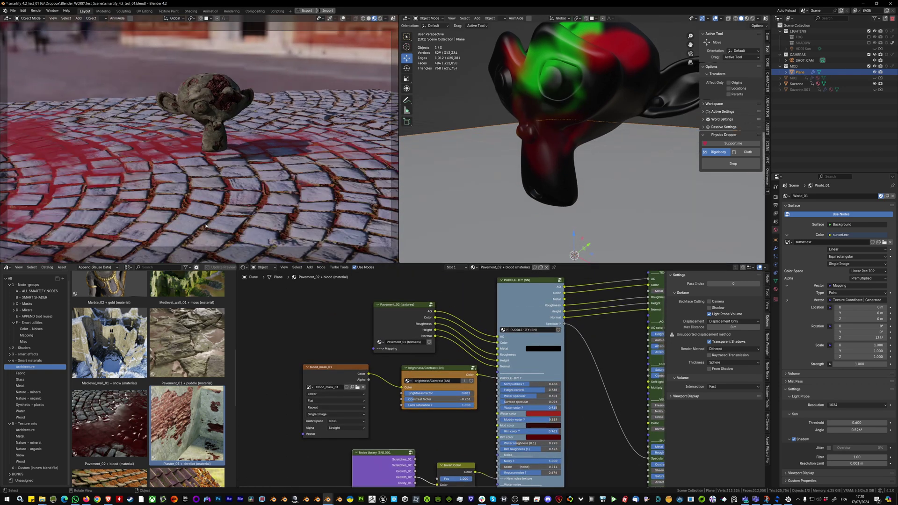
pyautogui.click(775, 248)
pyautogui.click(885, 251)
pyautogui.click(885, 250)
pyautogui.scroll(-3, 266, 140)
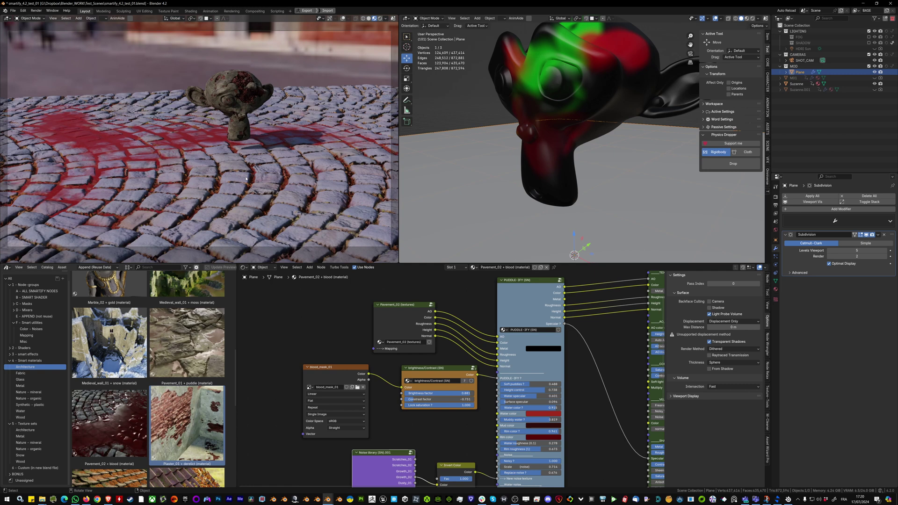
# - Put the ground plane into Texture Paint mode with the Draw brush active and the blood_mask_01 image node selected
pyautogui.moveTo(266, 155); pyautogui.dragTo(265, 140, button='middle')
pyautogui.scroll(-4, 308, 388)
pyautogui.scroll(-4, 574, 122)
pyautogui.hotkey('ctrl', 'Tab')
pyautogui.scroll(-3, 529, 182)
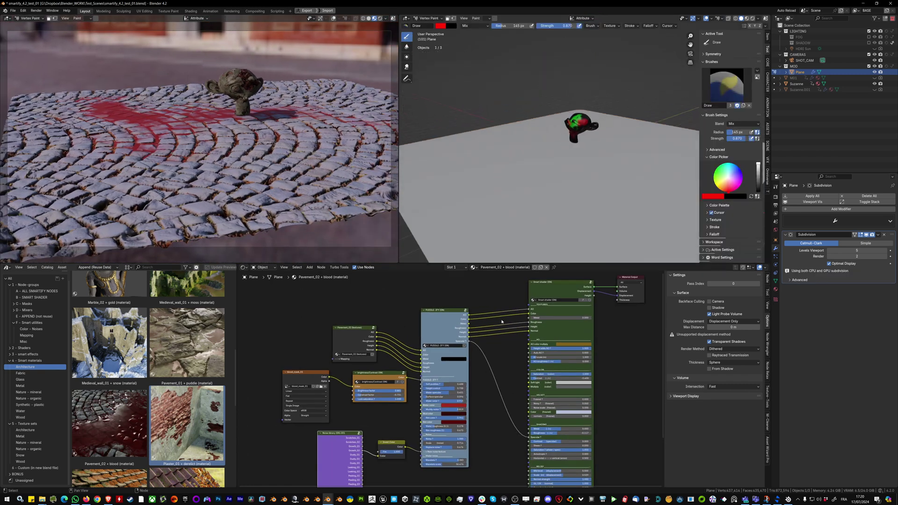
pyautogui.hotkey('ctrl', 'Tab')
pyautogui.click(338, 360)
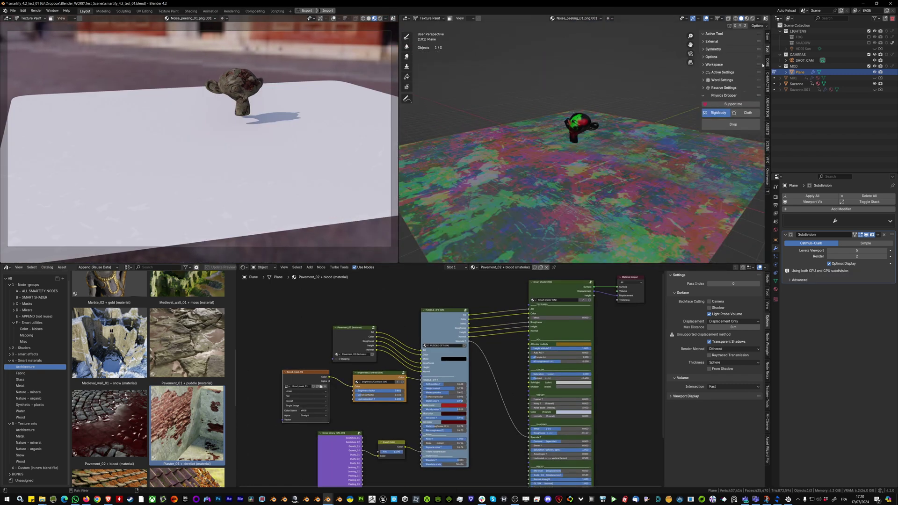
pyautogui.click(407, 37)
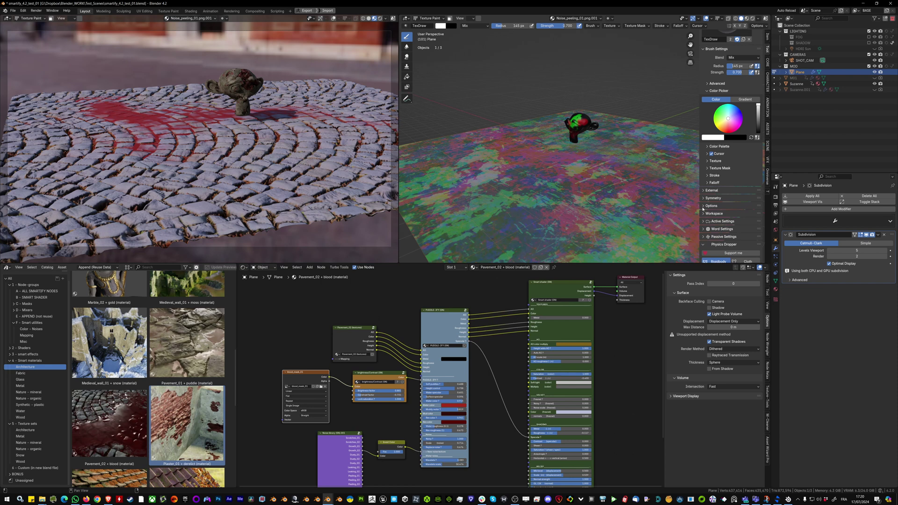
# - Show the texture paint tool settings and choose blood_mask_01 as the image to paint on
pyautogui.scroll(2, 741, 140)
pyautogui.scroll(-4, 741, 140)
pyautogui.scroll(2, 703, 208)
pyautogui.click(775, 187)
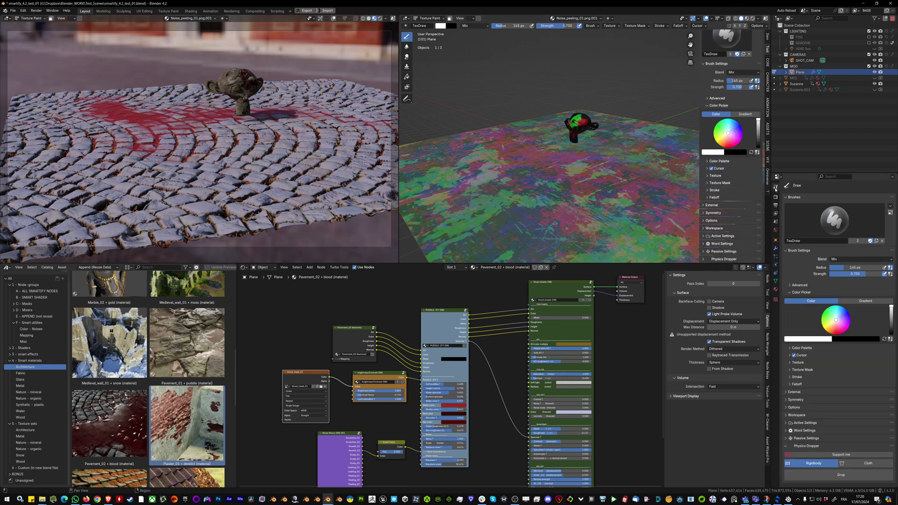
pyautogui.scroll(2, 790, 364)
pyautogui.doubleClick(790, 365)
pyautogui.click(554, 19)
pyautogui.hotkey('ctrl', 'f')
pyautogui.write('bl')
pyautogui.click(571, 41)
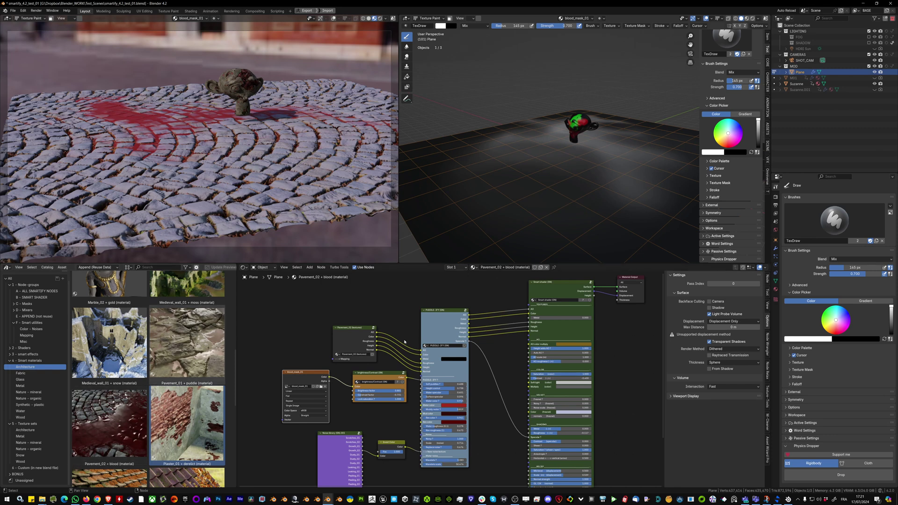
# - Examine how the blood_mask_01 image passes through the brightness/Contrast node into the PUDDLE-IFY node of the pavement material
pyautogui.scroll(3, 370, 339)
pyautogui.moveTo(360, 348); pyautogui.dragTo(386, 345)
pyautogui.scroll(-2, 385, 344)
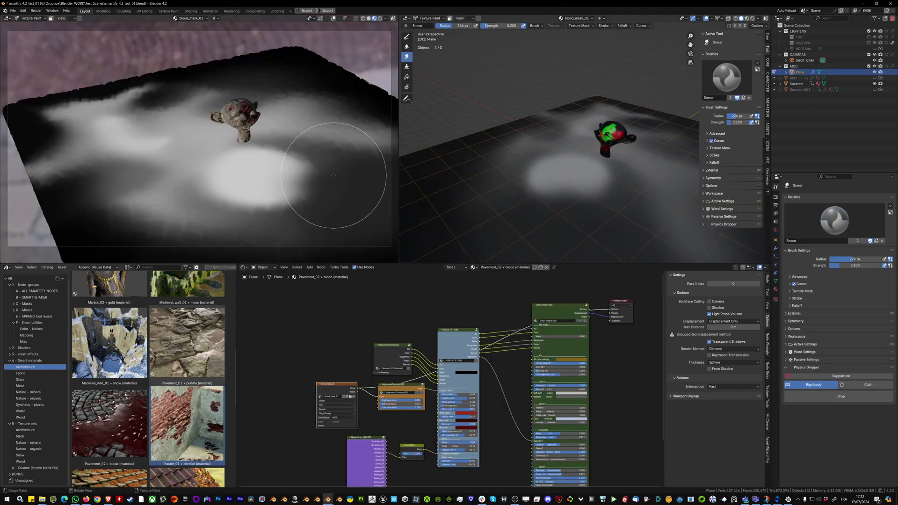
pyautogui.scroll(4, 321, 401)
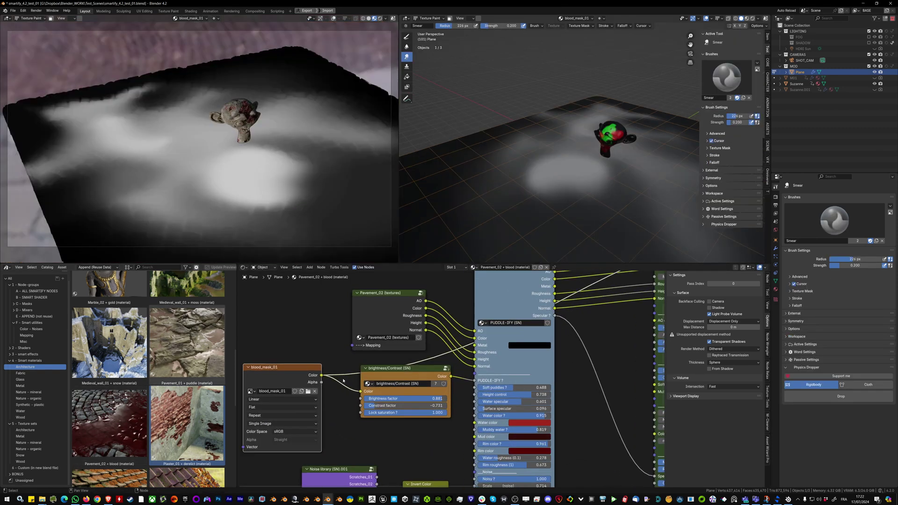
pyautogui.moveTo(338, 387); pyautogui.dragTo(341, 373)
pyautogui.moveTo(421, 374); pyautogui.dragTo(285, 367, button='middle')
pyautogui.click(461, 289)
pyautogui.moveTo(462, 289); pyautogui.dragTo(465, 289)
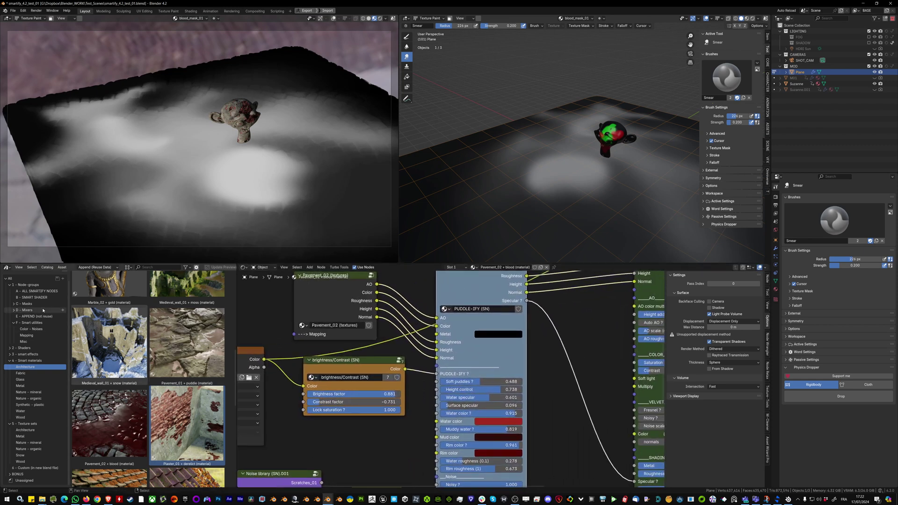
pyautogui.scroll(-1, 353, 381)
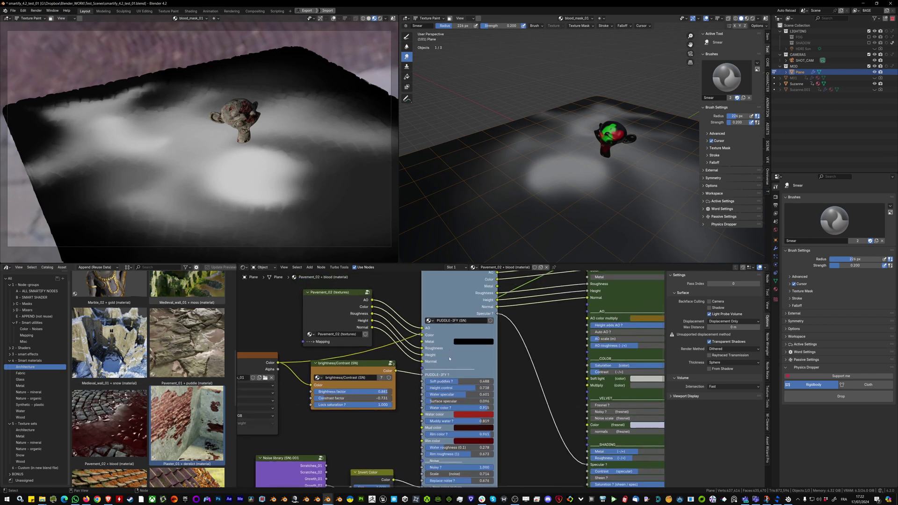
pyautogui.moveTo(450, 355)
pyautogui.mouseDown(button='middle')
pyautogui.moveTo(452, 300)
pyautogui.moveTo(454, 367)
pyautogui.mouseUp(button='middle')
pyautogui.moveTo(351, 327); pyautogui.dragTo(356, 328)
pyautogui.moveTo(356, 328)
pyautogui.mouseDown(button='middle')
pyautogui.moveTo(351, 316)
pyautogui.moveTo(419, 328)
pyautogui.mouseUp(button='middle')
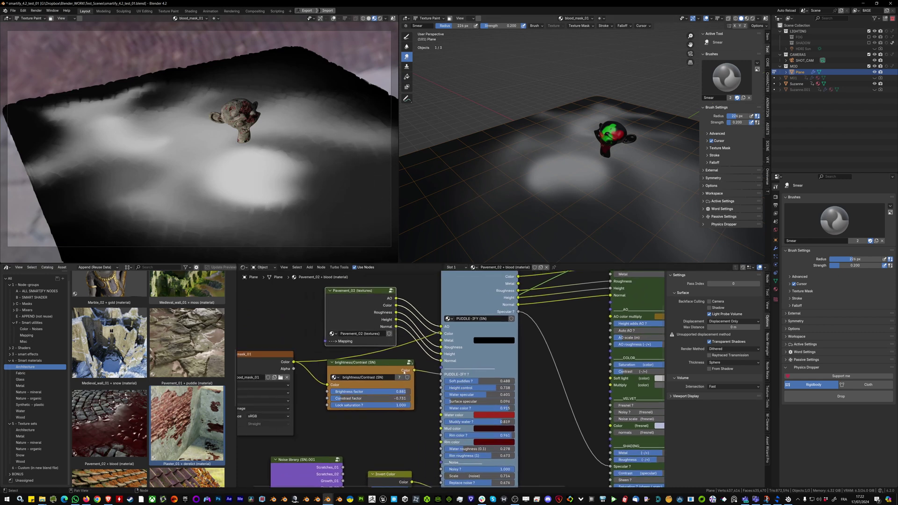
pyautogui.scroll(2, 429, 373)
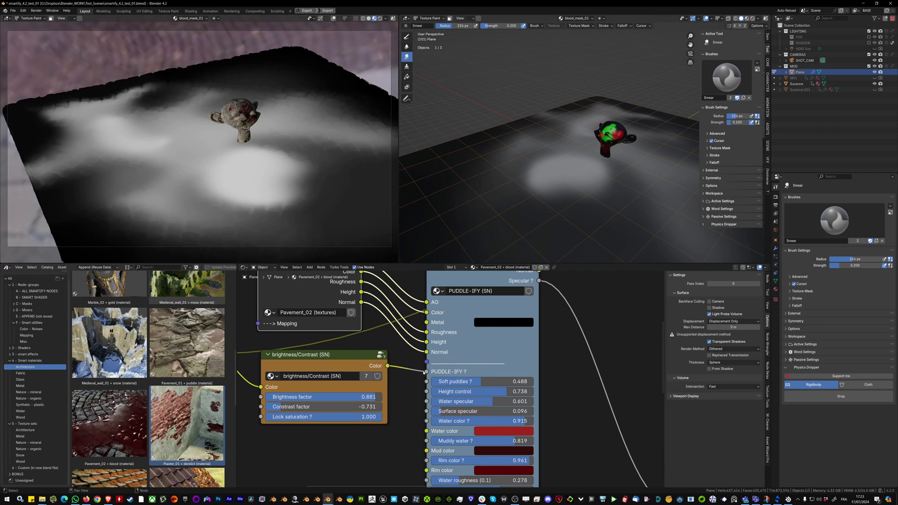
# - Try cutting the link between the brightness/Contrast output and the PUDDLE-IFY input, and undo the cut
pyautogui.keyDown('ctrl'); pyautogui.moveTo(407, 363); pyautogui.dragTo(408, 377, button='right'); pyautogui.keyUp('ctrl')
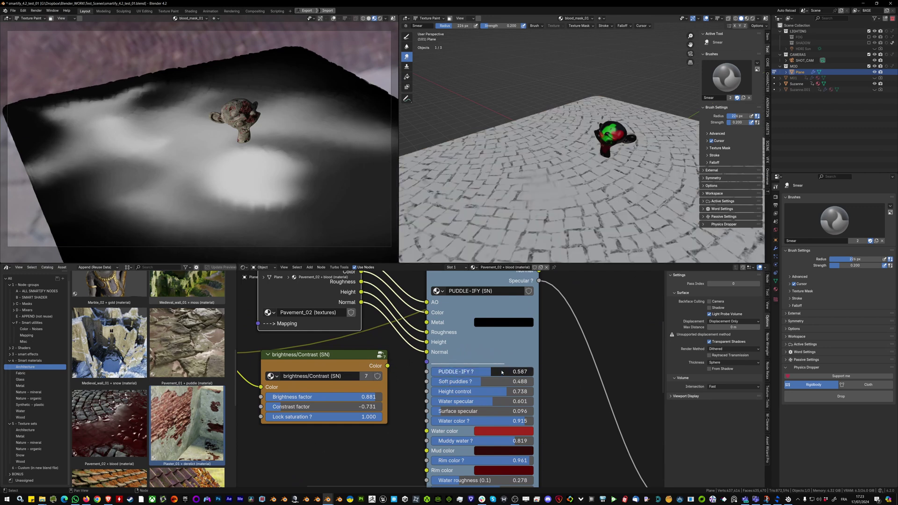
pyautogui.hotkey('ctrl', 'z')
# - Erase the round white spot from the blood mask with the Draw brush and preview the Smart shader output on the ground
pyautogui.press('1')
pyautogui.moveTo(222, 207)
pyautogui.keyDown('ctrl'); pyautogui.mouseDown()
pyautogui.moveTo(334, 168)
pyautogui.moveTo(191, 211)
pyautogui.moveTo(251, 225)
pyautogui.moveTo(278, 171)
pyautogui.mouseUp(); pyautogui.keyUp('ctrl')
pyautogui.scroll(-3, 489, 325)
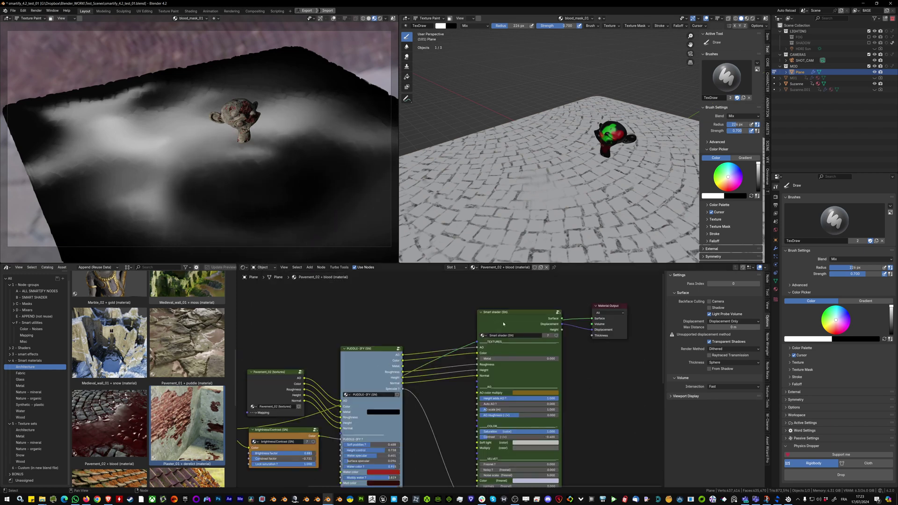
pyautogui.keyDown('ctrl'); pyautogui.keyDown('shift'); pyautogui.click(518, 321); pyautogui.keyUp('shift'); pyautogui.keyUp('ctrl')
pyautogui.moveTo(518, 324); pyautogui.dragTo(555, 306, button='middle')
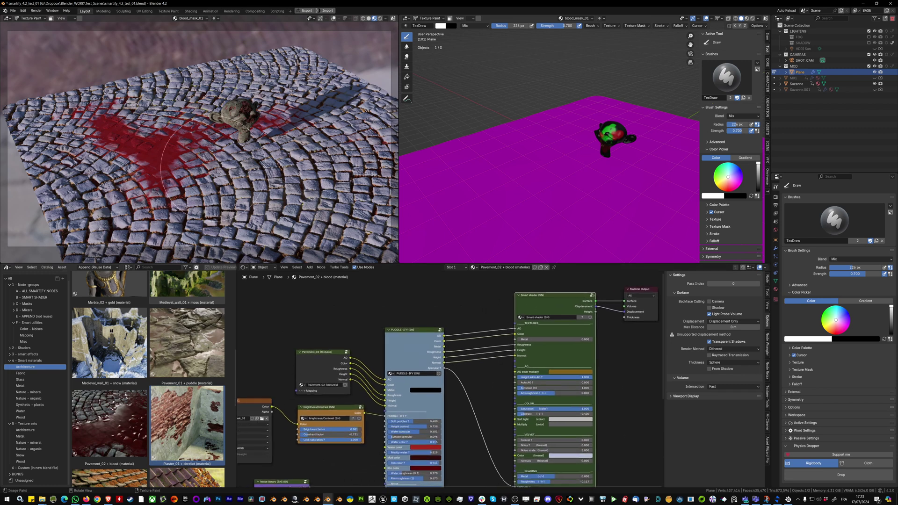
# - Reduce the brush radius to 151 px and paint more blood across the pavement beside Suzanne
pyautogui.moveTo(228, 165); pyautogui.dragTo(203, 175)
pyautogui.press('f')
pyautogui.click(187, 170)
pyautogui.moveTo(139, 173); pyautogui.dragTo(273, 173)
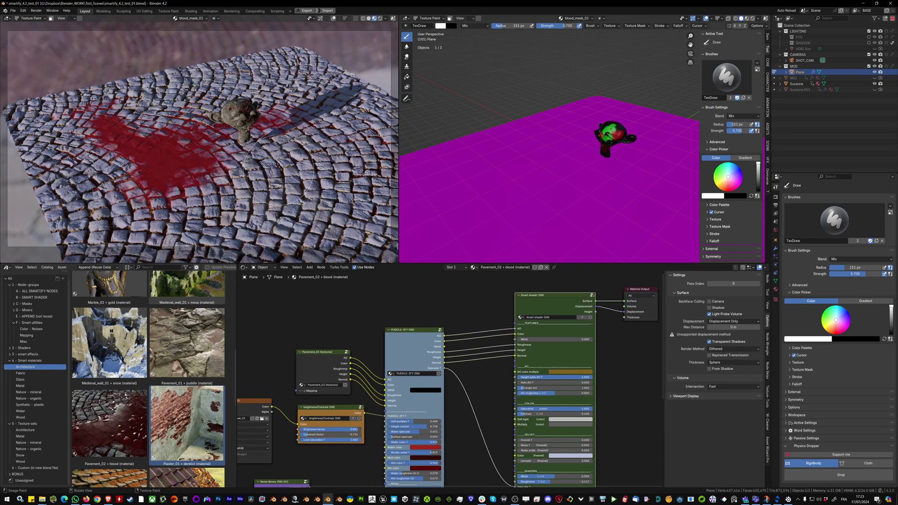
pyautogui.moveTo(145, 183); pyautogui.dragTo(201, 113)
# - Adjust the Height control of the PUDDLE-IFY node in the pavement material
pyautogui.moveTo(202, 123)
pyautogui.mouseDown(button='middle')
pyautogui.moveTo(227, 182)
pyautogui.moveTo(219, 184)
pyautogui.moveTo(224, 170)
pyautogui.moveTo(257, 242)
pyautogui.mouseUp(button='middle')
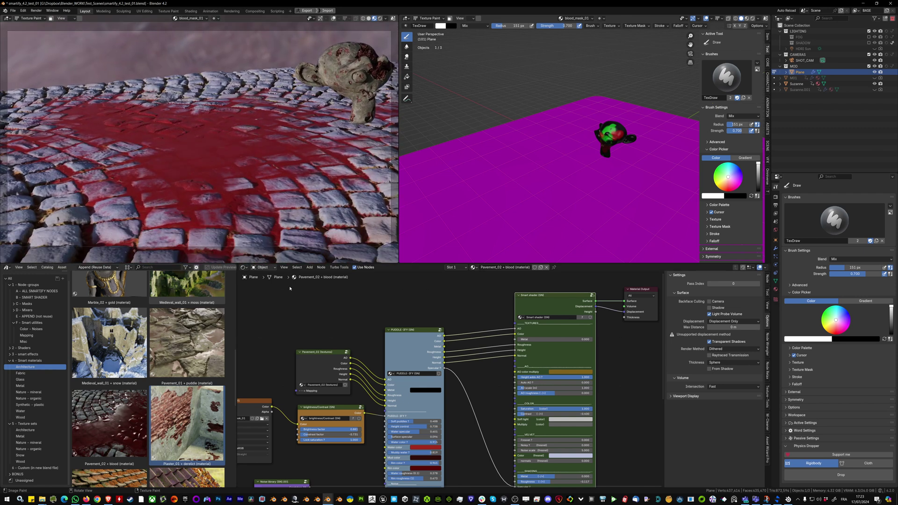
pyautogui.moveTo(294, 217); pyautogui.dragTo(238, 161, button='middle')
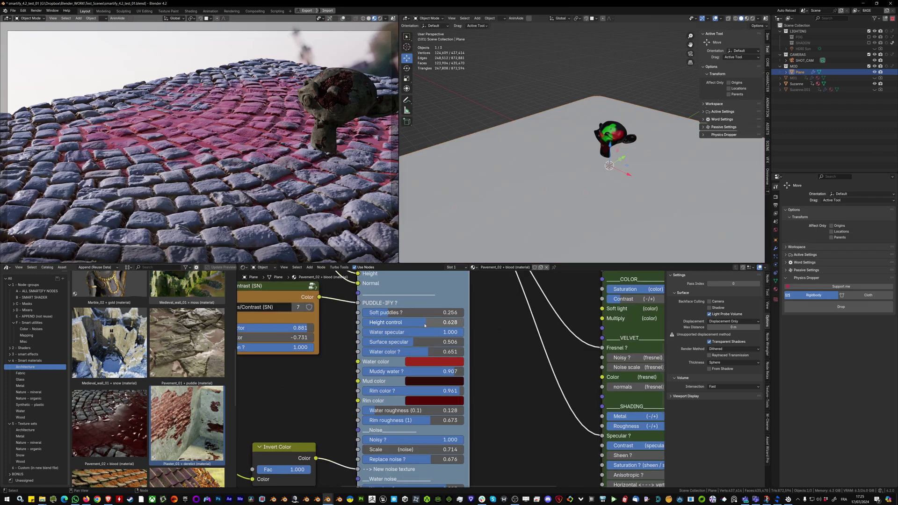
pyautogui.scroll(2, 429, 329)
pyautogui.moveTo(430, 329)
pyautogui.mouseDown()
pyautogui.moveTo(439, 329)
pyautogui.moveTo(429, 329)
pyautogui.mouseUp()
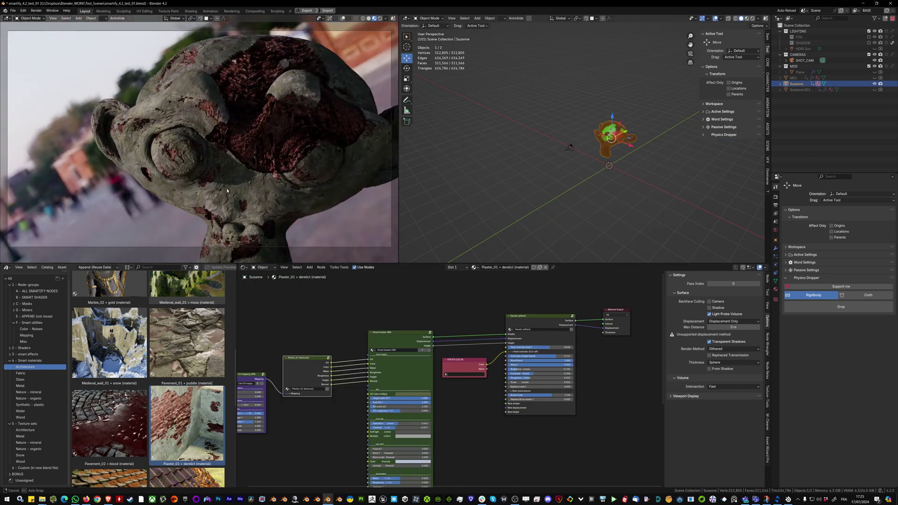
# - Vertex paint the derelict mask around the exposed brick patch on Suzanne's head with the secondary white colour
pyautogui.scroll(3, 511, 316)
pyautogui.scroll(-2, 516, 316)
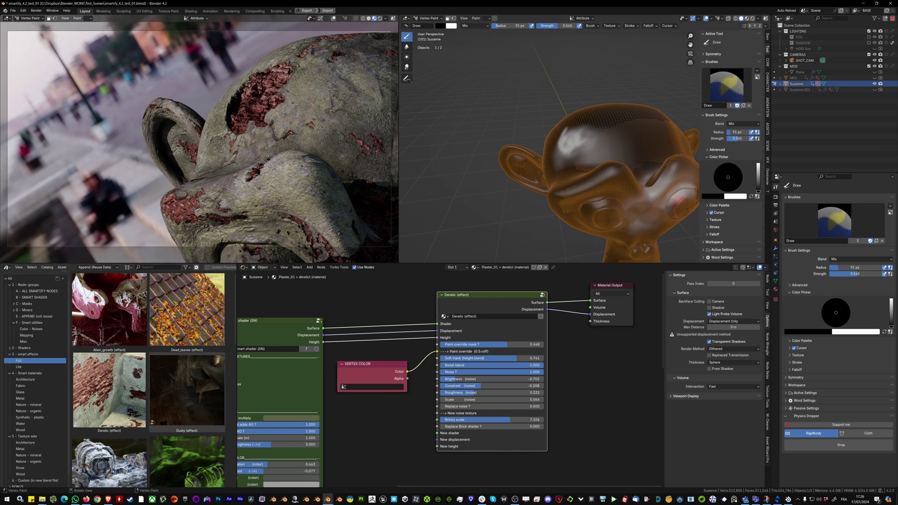
pyautogui.moveTo(187, 173); pyautogui.dragTo(220, 154, button='middle')
pyautogui.moveTo(262, 133); pyautogui.dragTo(292, 129, button='middle')
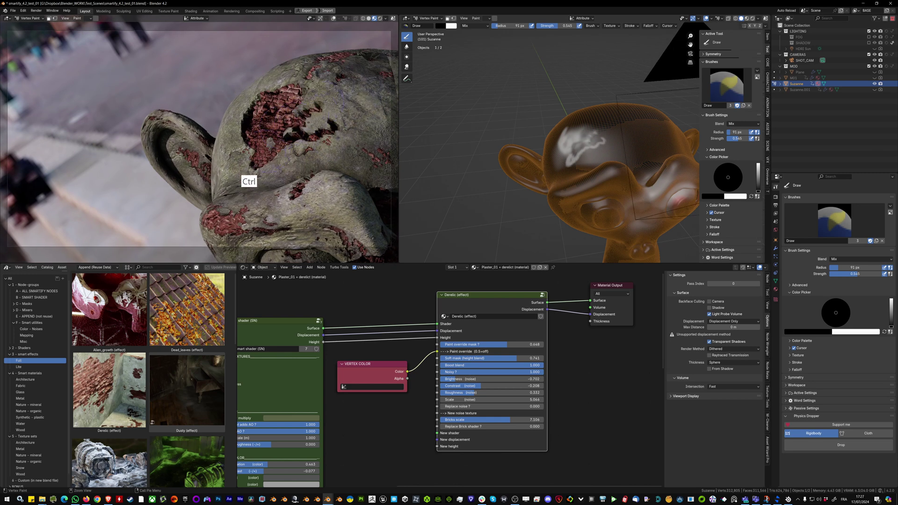
pyautogui.keyDown('ctrl'); pyautogui.moveTo(243, 170); pyautogui.dragTo(277, 182); pyautogui.keyUp('ctrl')
pyautogui.moveTo(277, 182); pyautogui.dragTo(262, 181, button='middle')
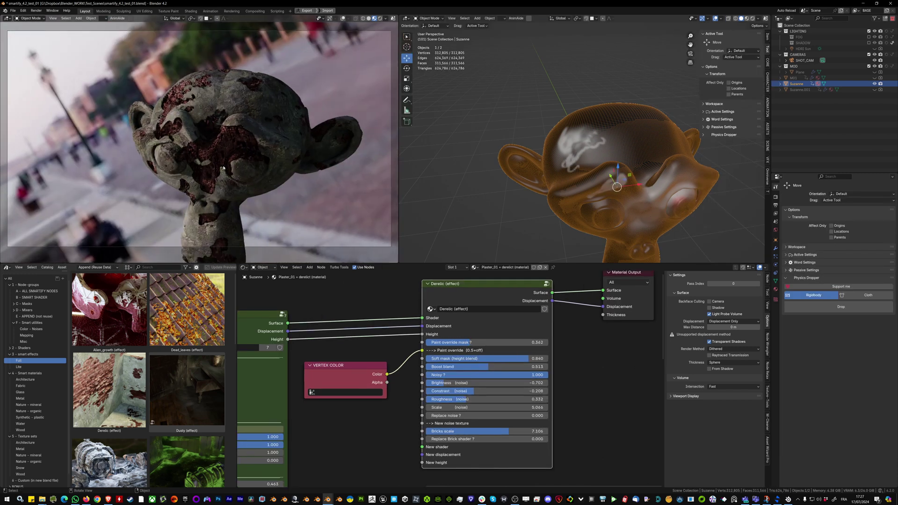
# - Examine Suzanne's derelict plaster from several angles alongside the Derelic (effect) node settings
pyautogui.moveTo(236, 140)
pyautogui.mouseDown(button='middle')
pyautogui.moveTo(241, 168)
pyautogui.moveTo(274, 175)
pyautogui.mouseUp(button='middle')
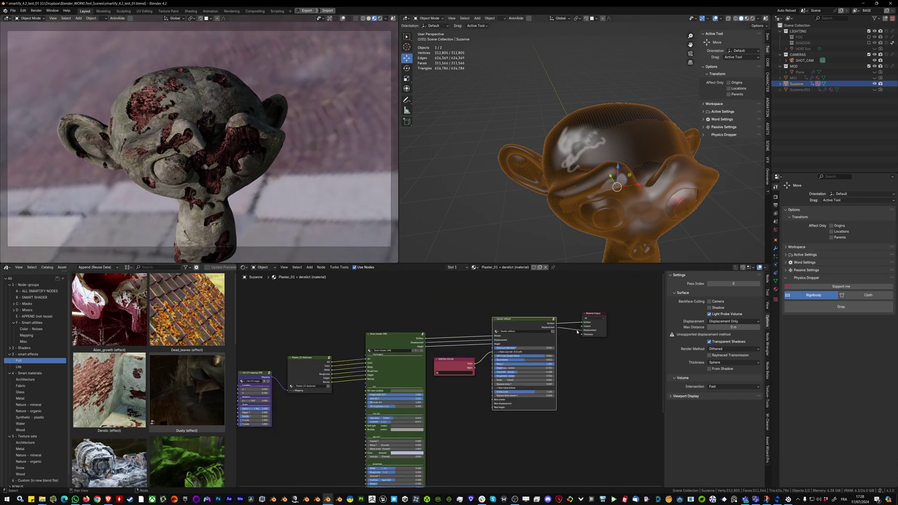
pyautogui.moveTo(573, 331); pyautogui.dragTo(557, 339, button='middle')
pyautogui.scroll(6, 563, 323)
pyautogui.moveTo(223, 190); pyautogui.dragTo(283, 201, button='middle')
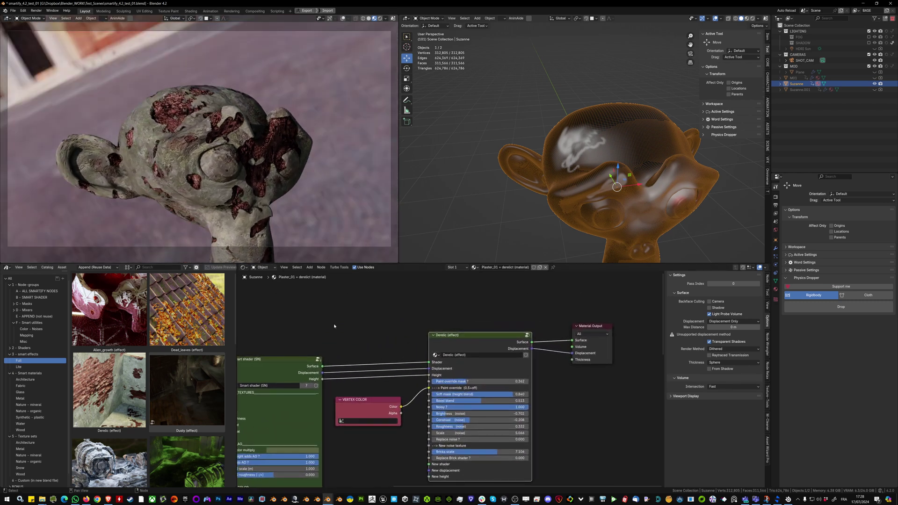
pyautogui.moveTo(201, 187); pyautogui.dragTo(215, 177, button='middle')
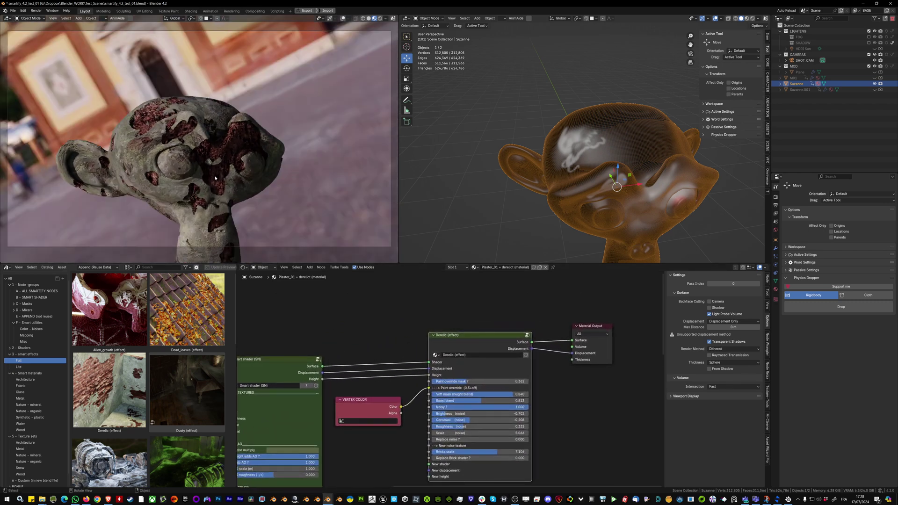